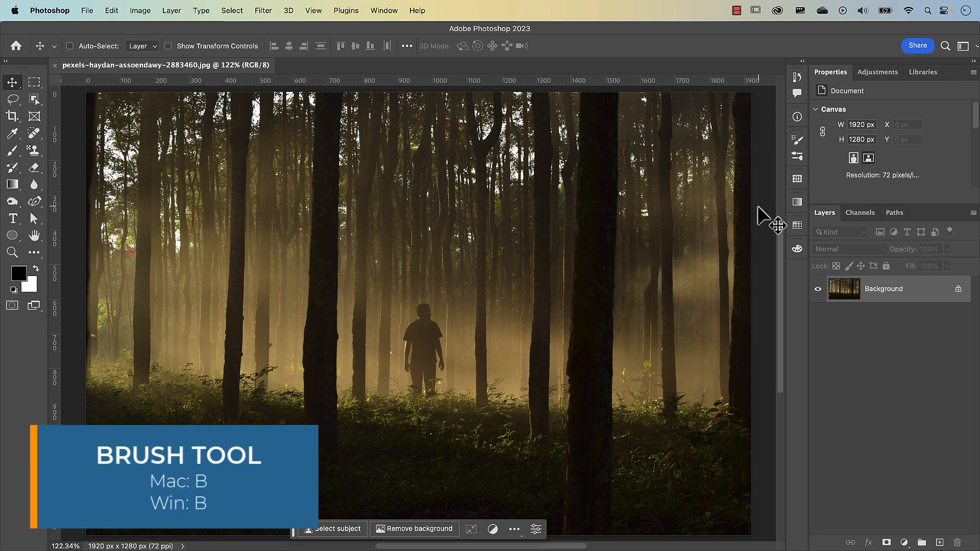
Step: Add a layer mask to the Background layer and brush black on it over and around the standing figure's upper body
key("b")
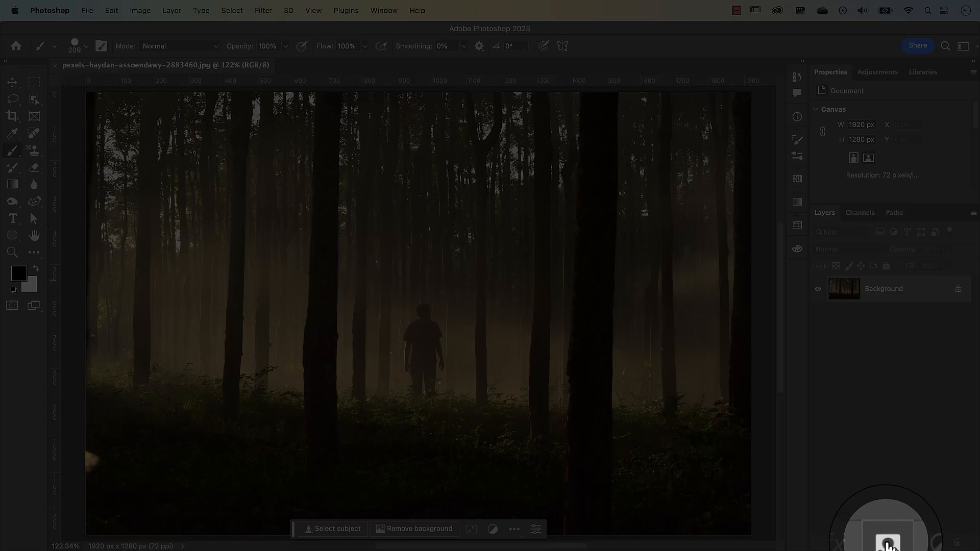
left_click(886, 542)
key("x")
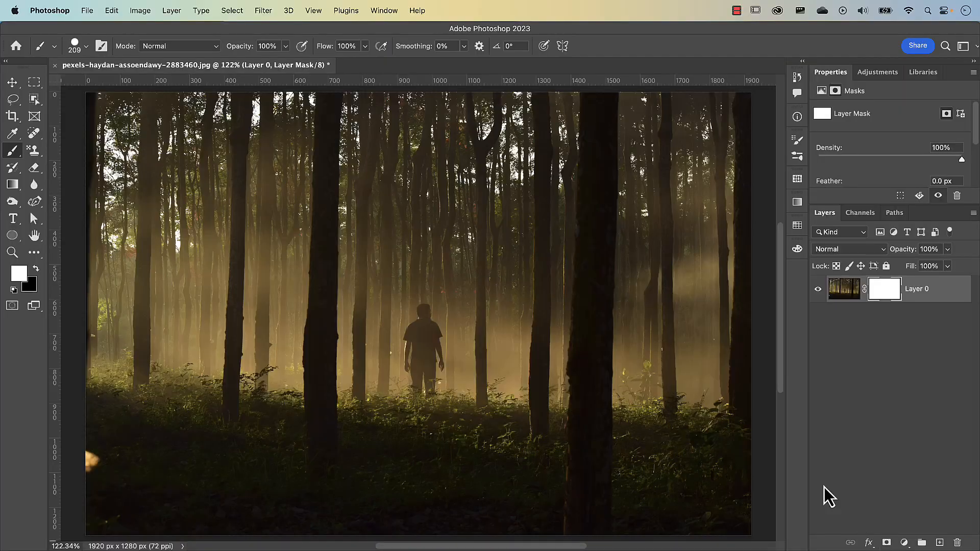
left_click(37, 269)
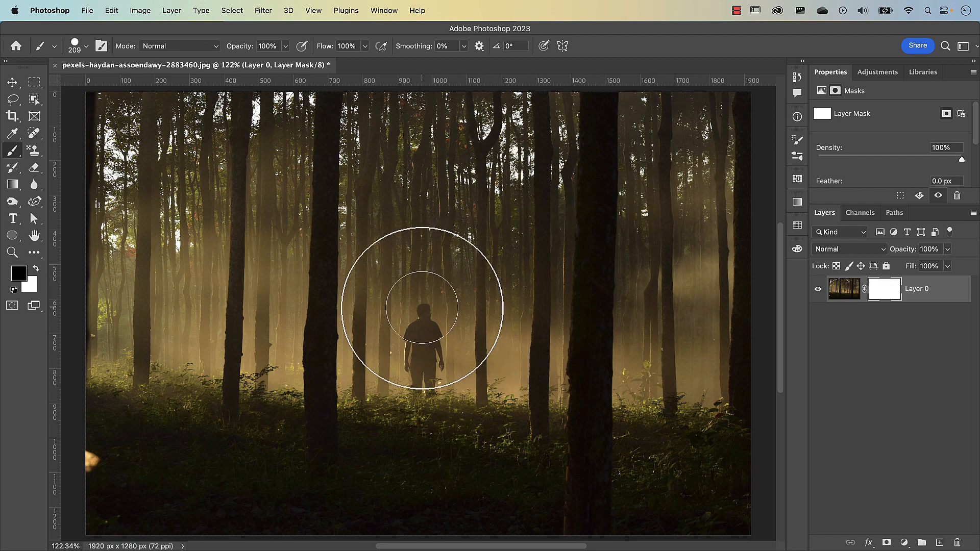
mouse_move(422, 308)
left_mouse_down()
mouse_move(499, 310)
mouse_move(429, 321)
mouse_move(408, 282)
mouse_move(432, 260)
mouse_move(488, 298)
left_mouse_up()
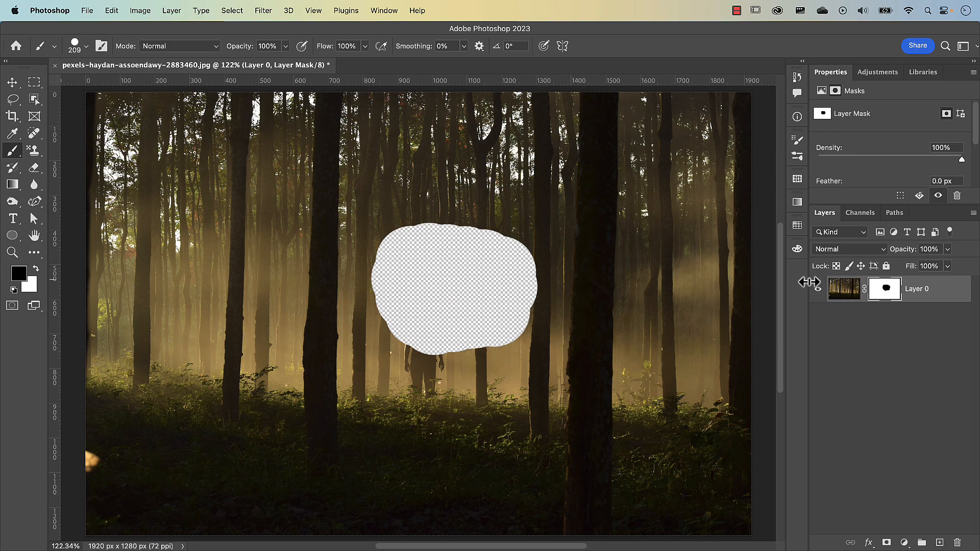
left_click(887, 300, "shift")
Step: Create a Solid Color fill layer in magenta #ff00f6 and move it below the masked forest photo layer
left_click(904, 542)
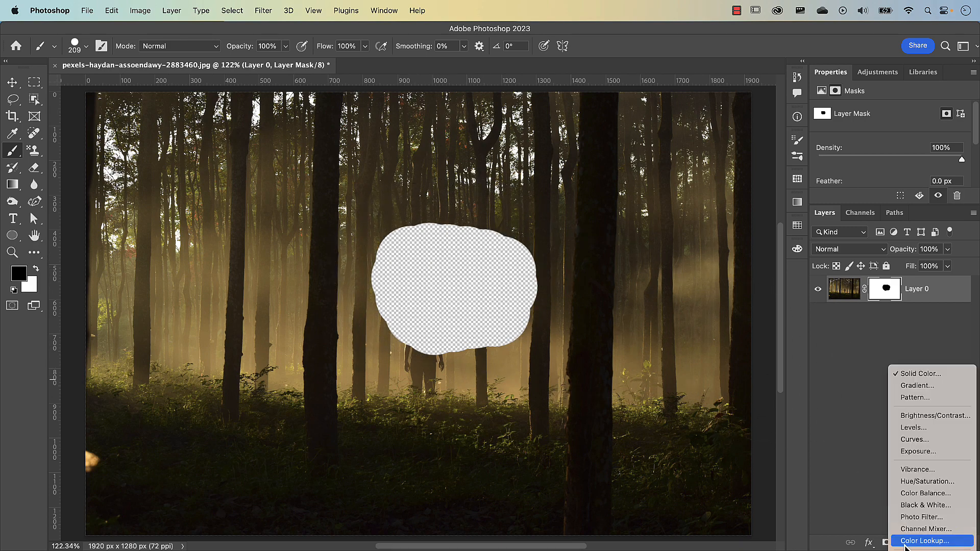
left_click(911, 374)
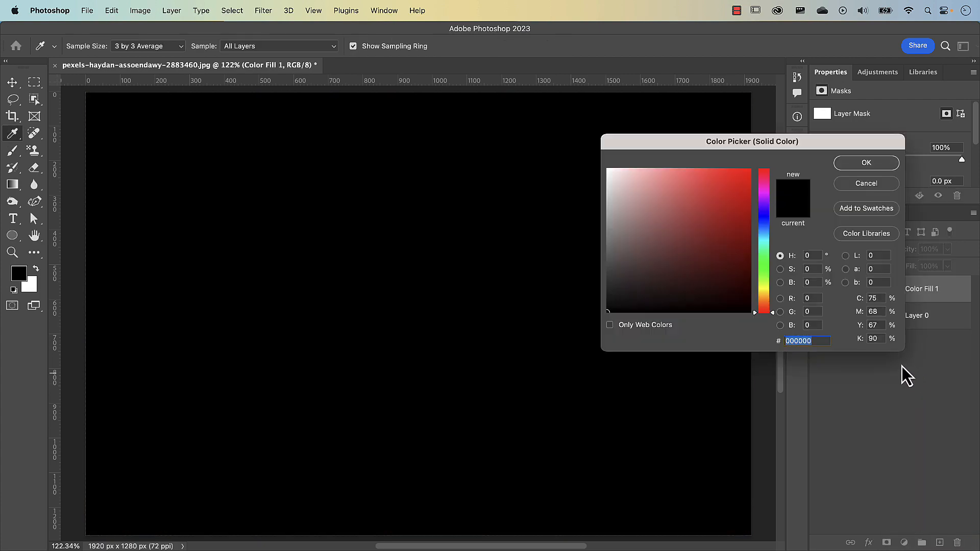
left_click(765, 192)
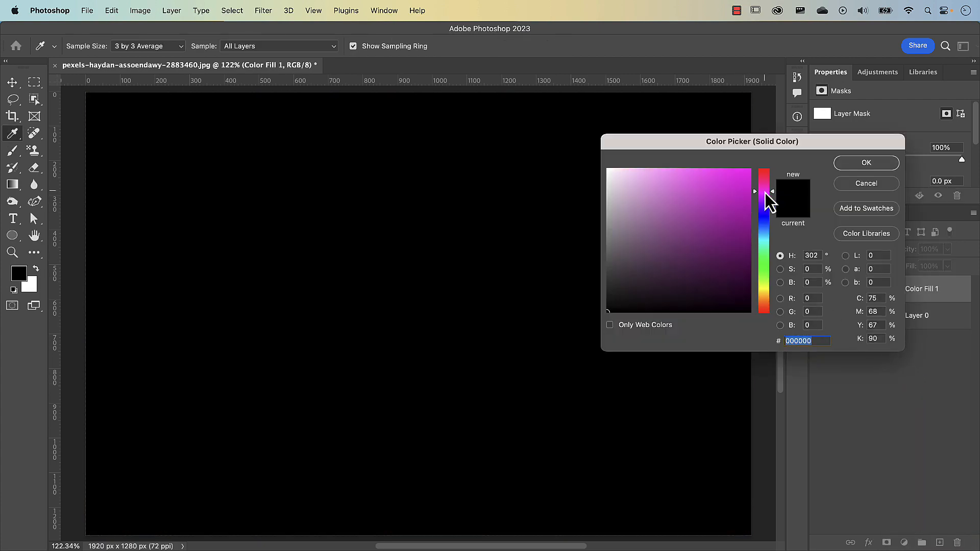
left_click(750, 169)
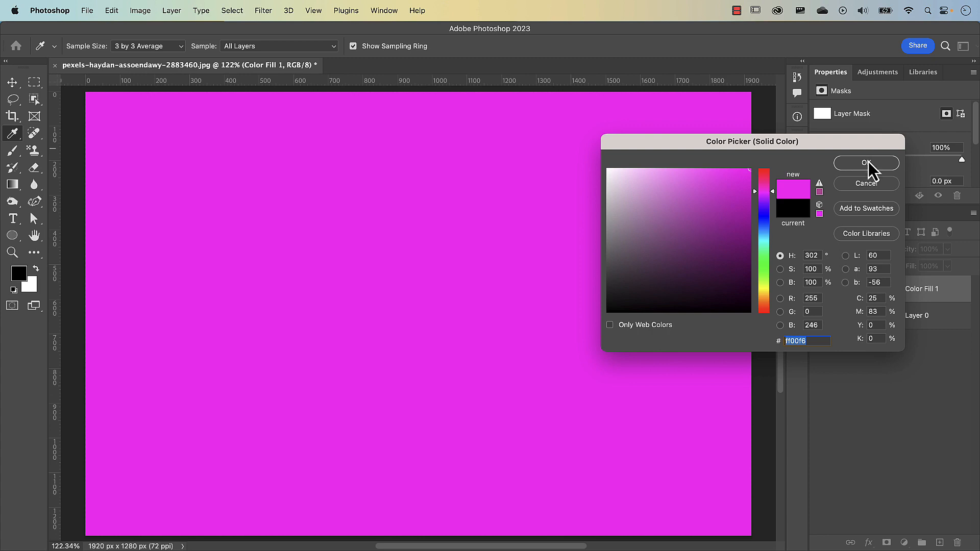
left_click(869, 163)
key("b")
left_click_drag(944, 300, 948, 342)
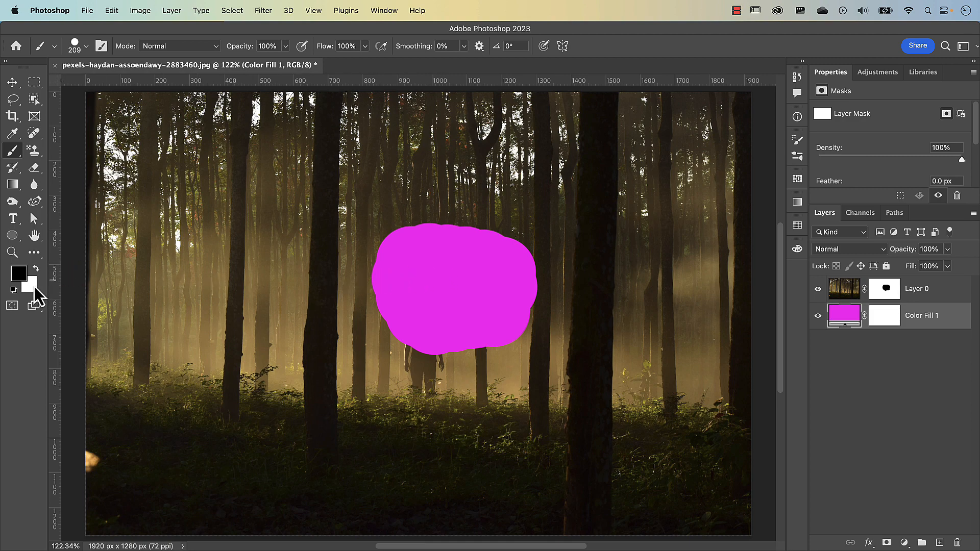
Step: Brush black on the photo layer's mask to extend the hidden area, and brush white to restore the whole photo
left_click(37, 269)
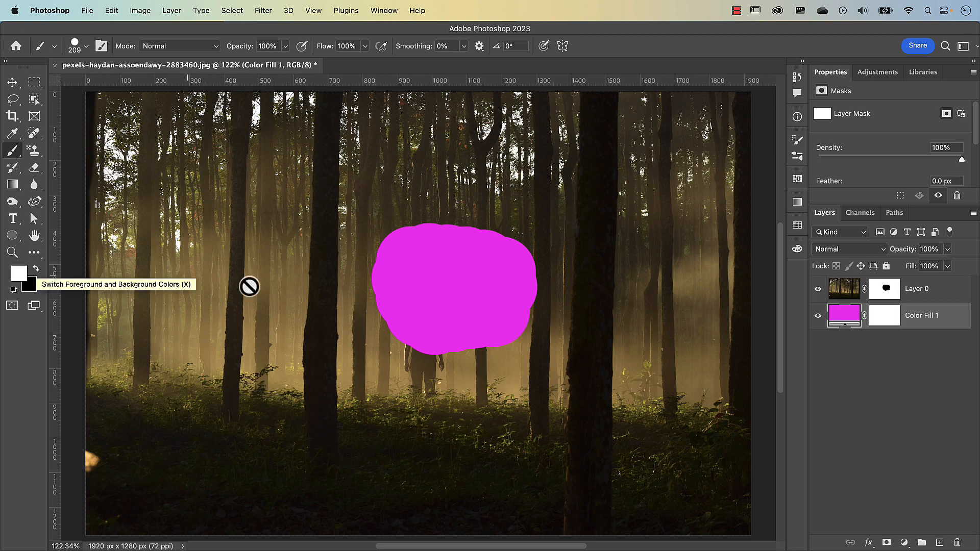
left_click(889, 292)
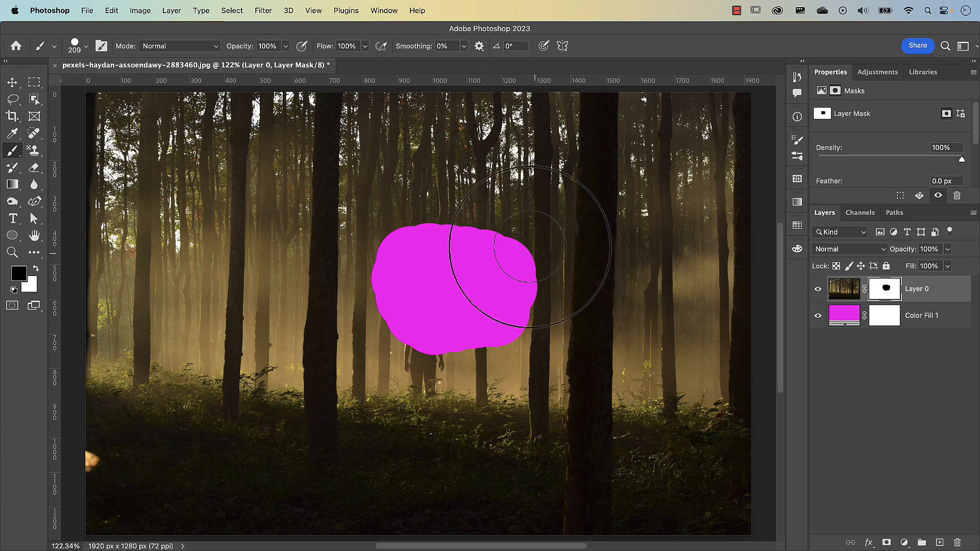
left_click_drag(506, 291, 540, 284)
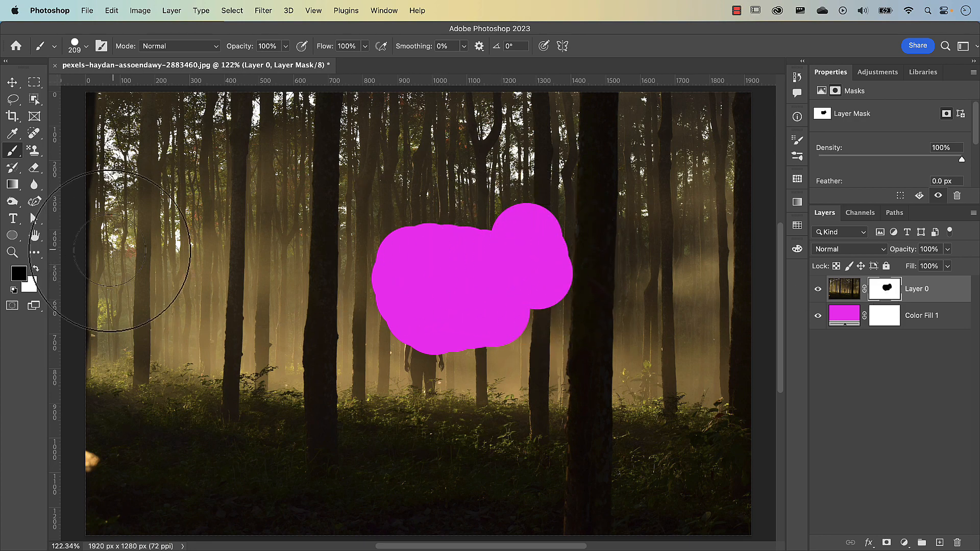
left_click(36, 268)
mouse_move(485, 247)
left_mouse_down()
mouse_move(514, 247)
mouse_move(536, 219)
mouse_move(541, 328)
mouse_move(459, 344)
mouse_move(503, 287)
mouse_move(459, 234)
mouse_move(394, 245)
left_mouse_up()
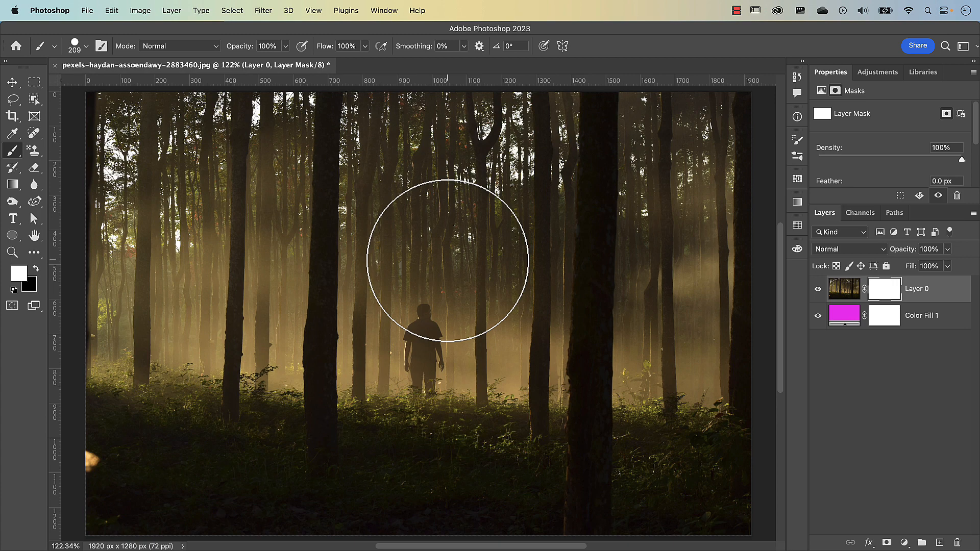
Step: Delete the magenta fill layer and the photo layer's mask
left_click_drag(845, 315, 958, 542)
left_click_drag(886, 299, 957, 543)
left_click(529, 250)
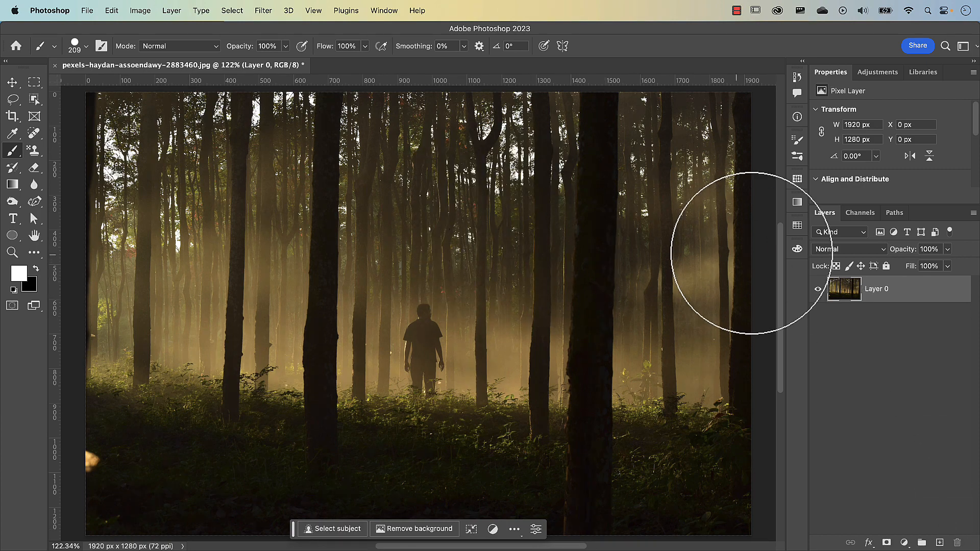
Step: Load the RGB composite channel's luminosity as a selection and switch to the Move tool
left_click(859, 217)
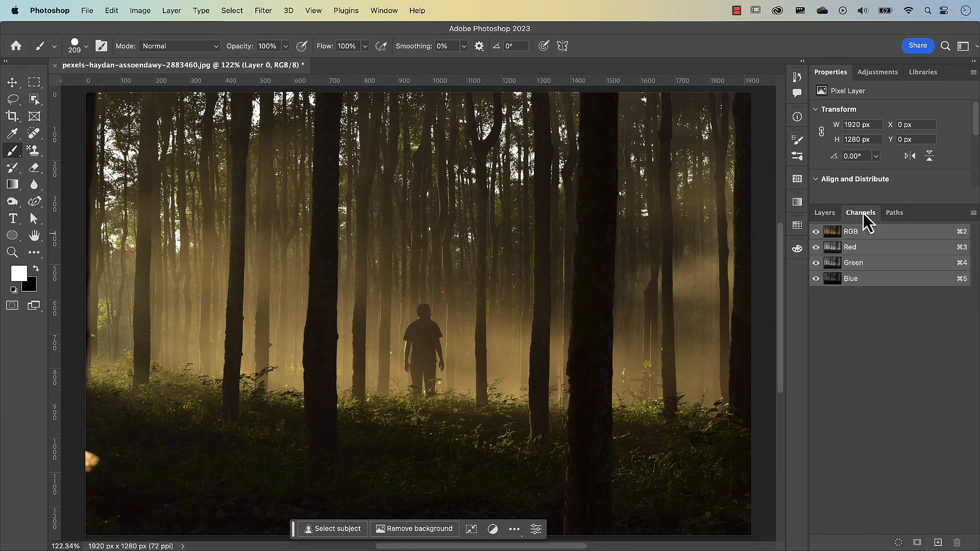
left_click(378, 14)
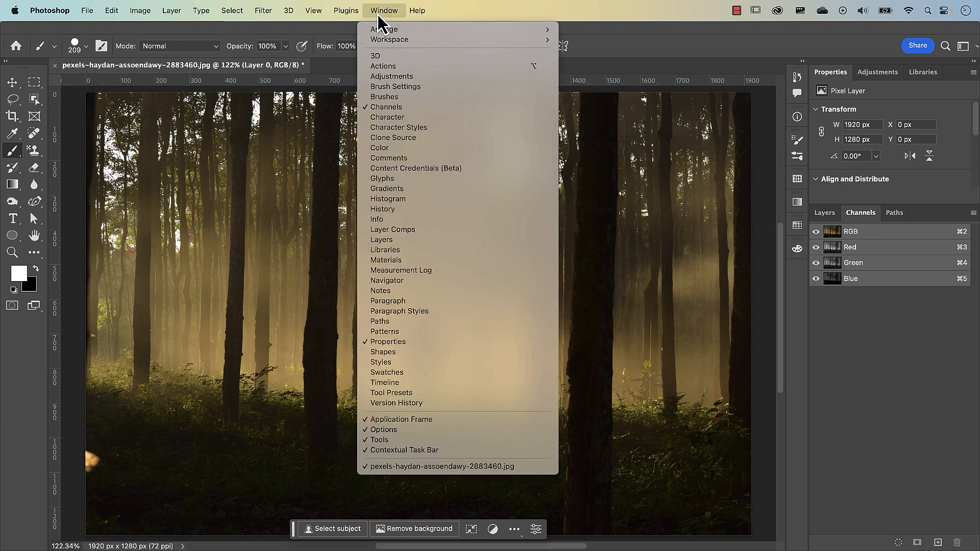
left_click(398, 112)
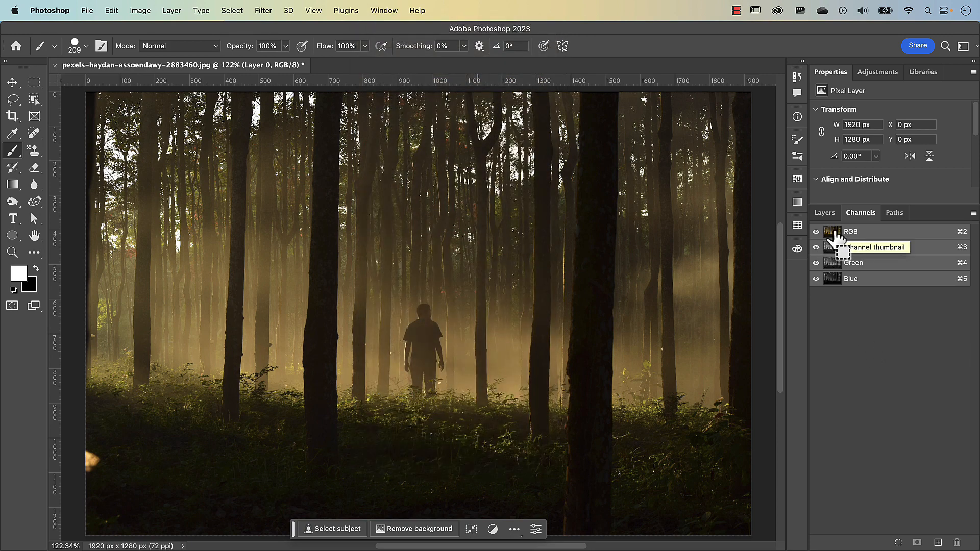
left_click(834, 233, "super")
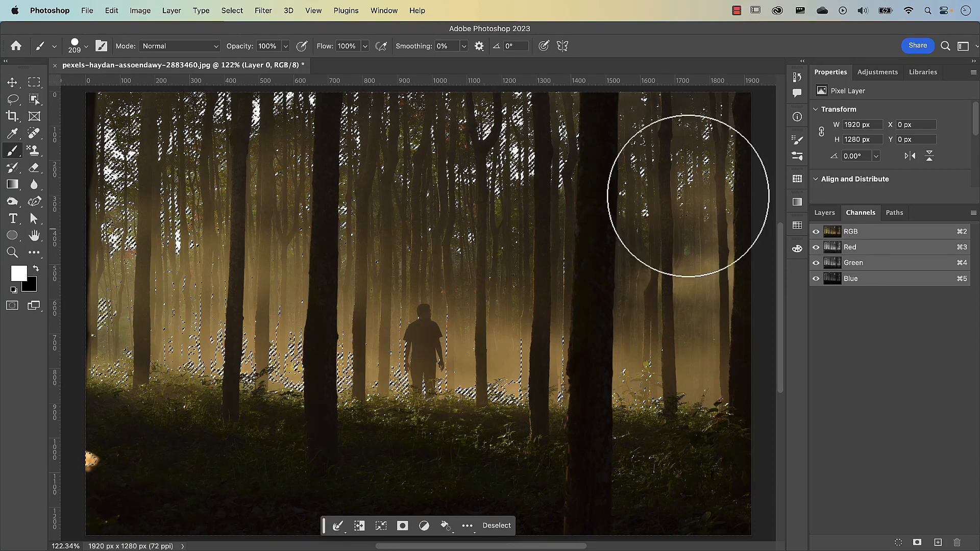
key("v")
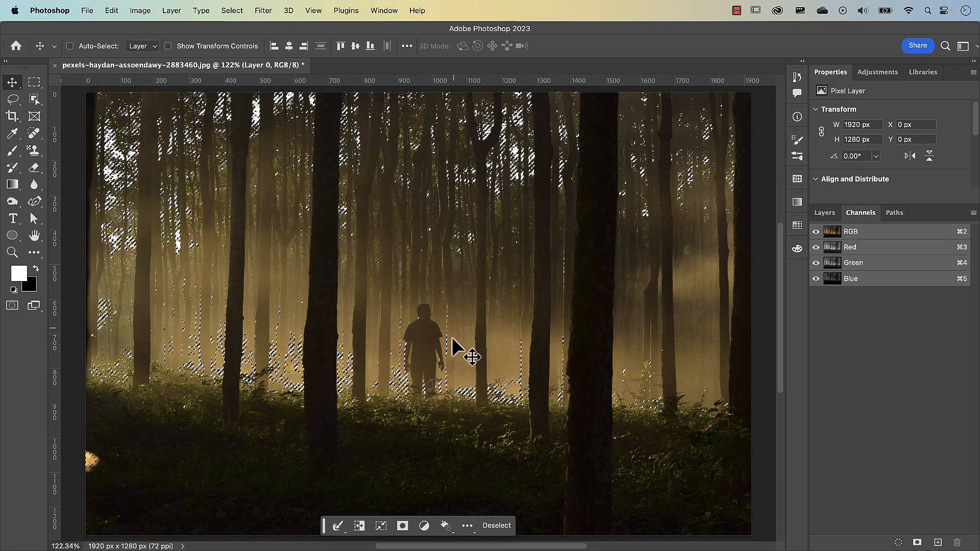
Step: Add a Hue/Saturation adjustment layer masked by the luminosity selection
left_click(826, 214)
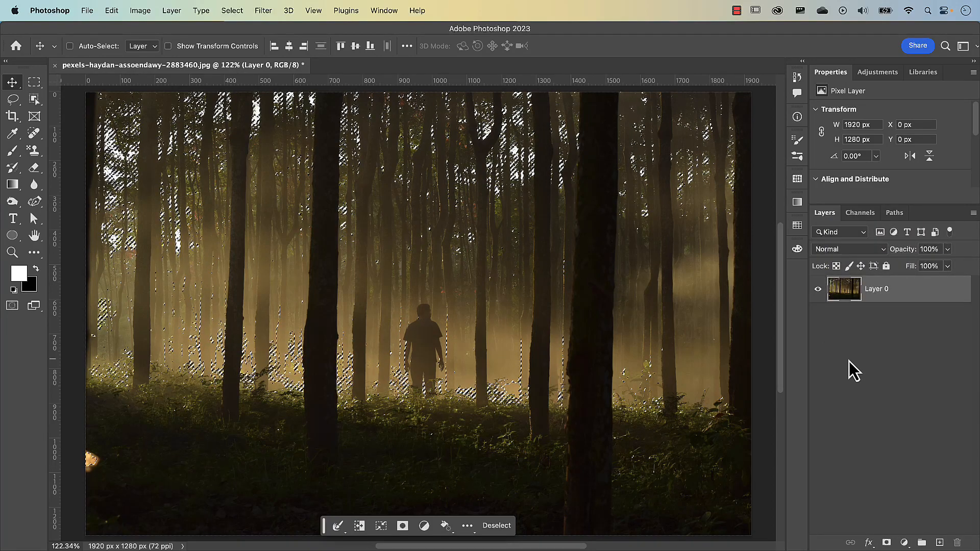
left_click(904, 543)
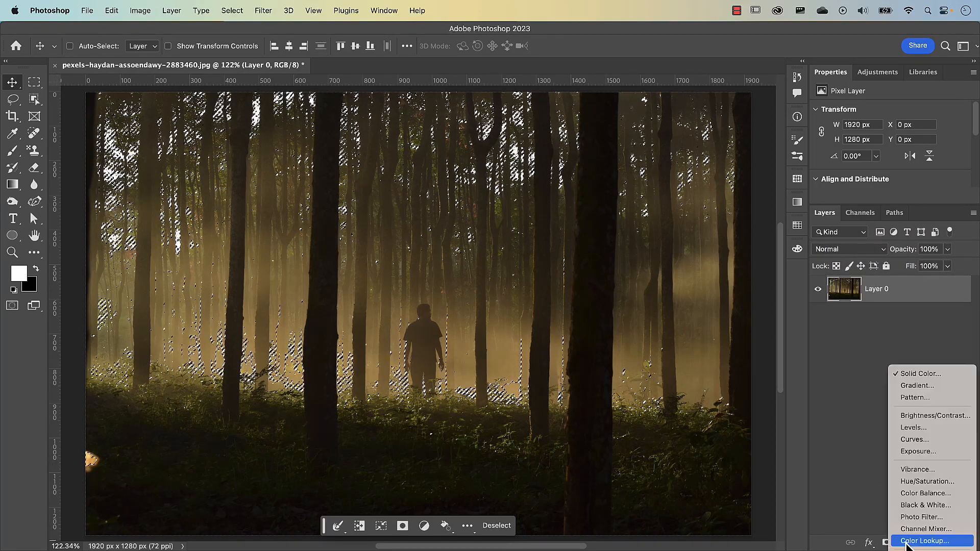
left_click(912, 485)
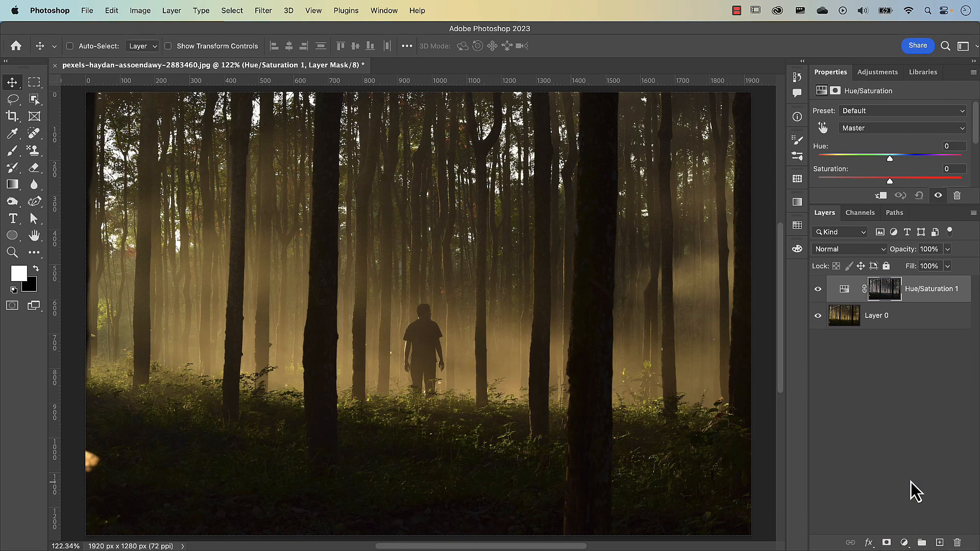
Step: Inspect the adjustment layer's mask on the canvas and set the Hue/Saturation layer's hue to -110
left_click(887, 300, "alt")
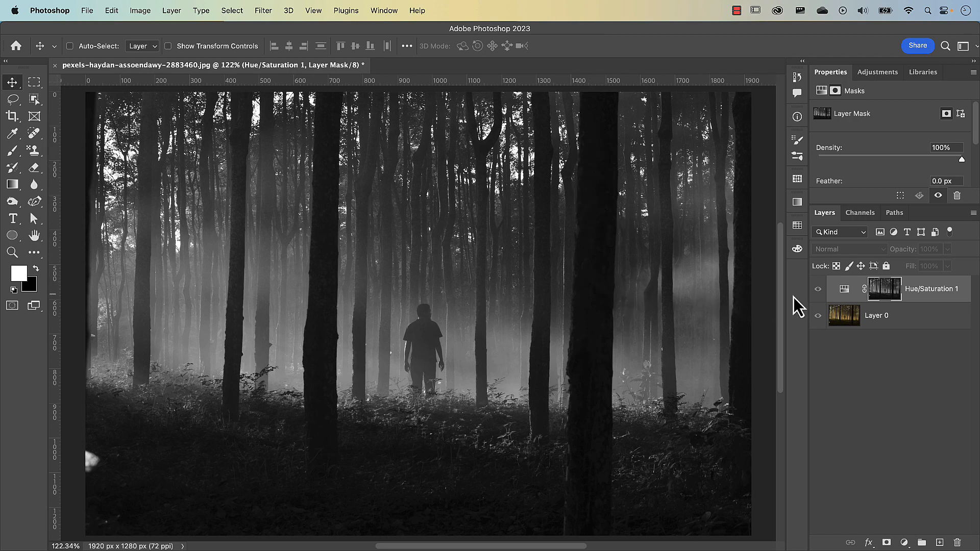
left_click(844, 290)
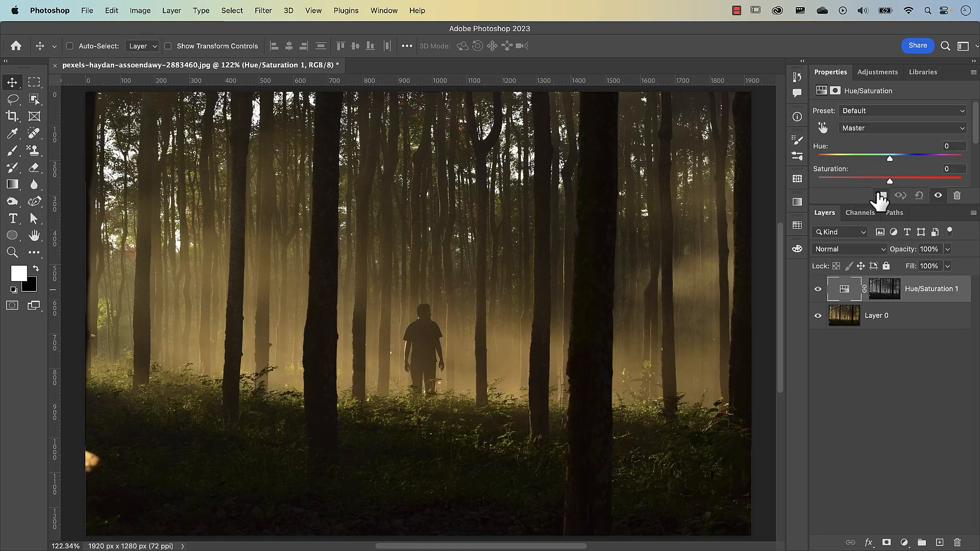
left_click_drag(889, 159, 837, 180)
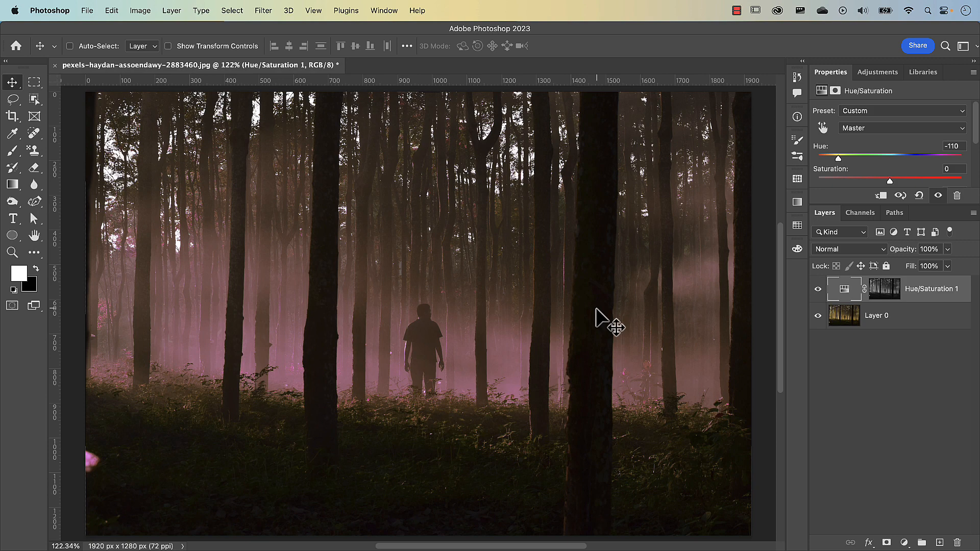
Step: View the Hue/Saturation layer's mask once more, return to the color image and hide the adjustment layer
left_click(887, 299, "alt")
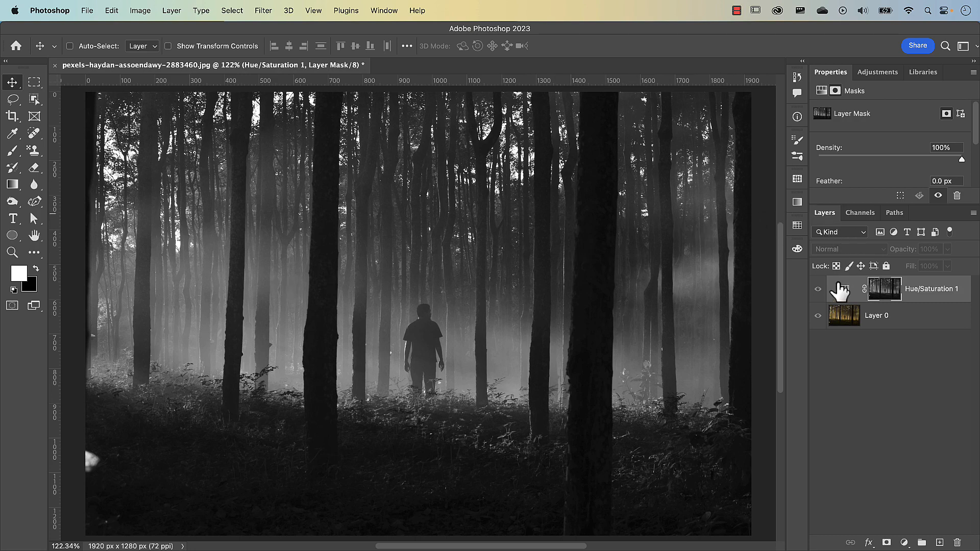
left_click(818, 290)
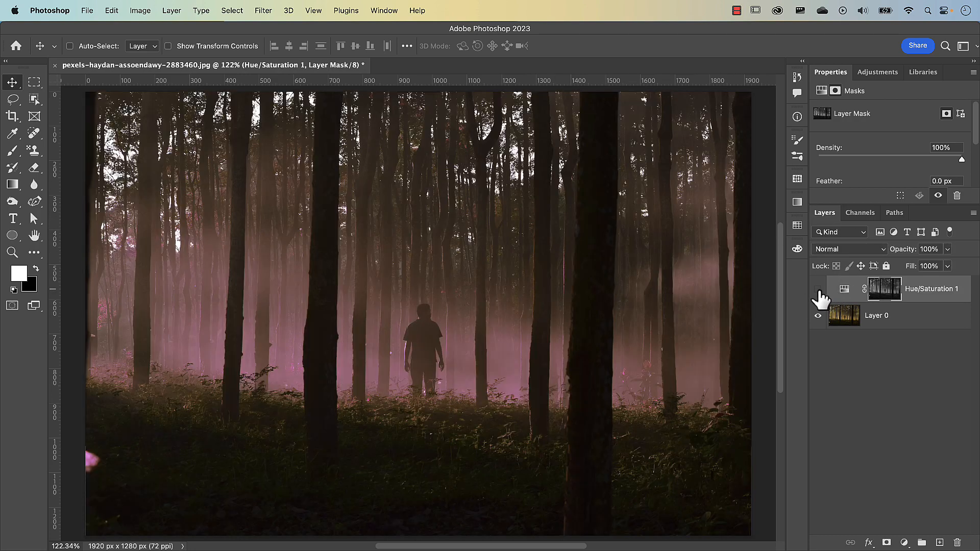
left_click(818, 290)
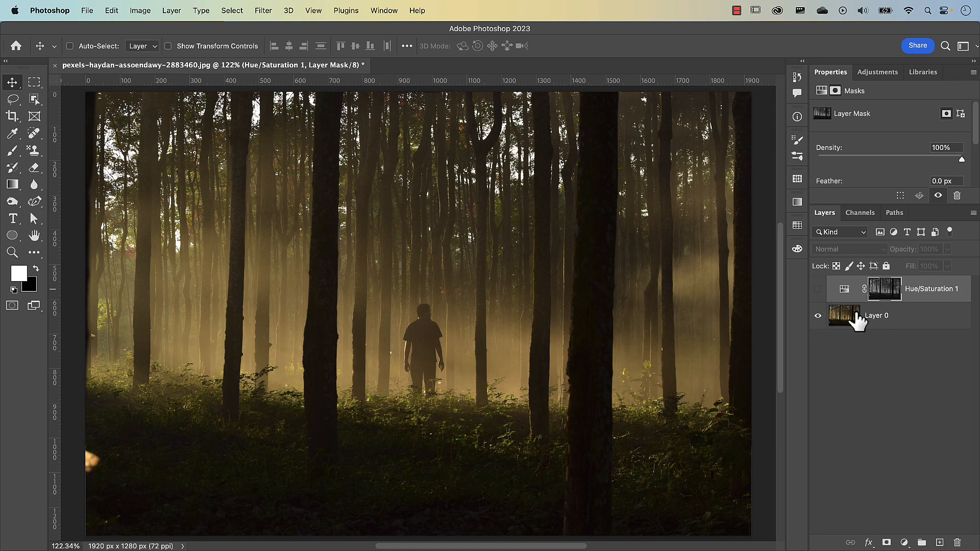
Step: Delete the Hue/Saturation layer's mask channel
left_click(858, 214)
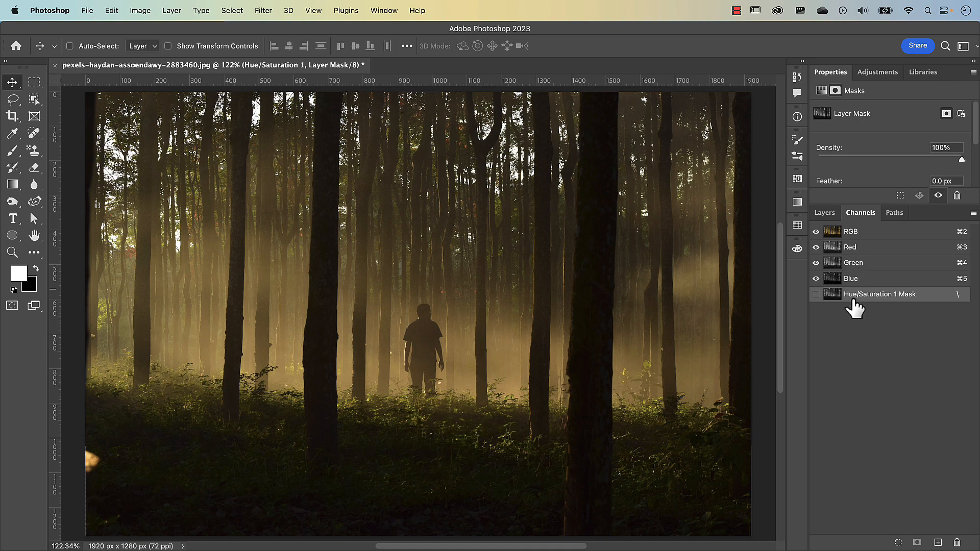
left_click_drag(870, 311, 957, 542)
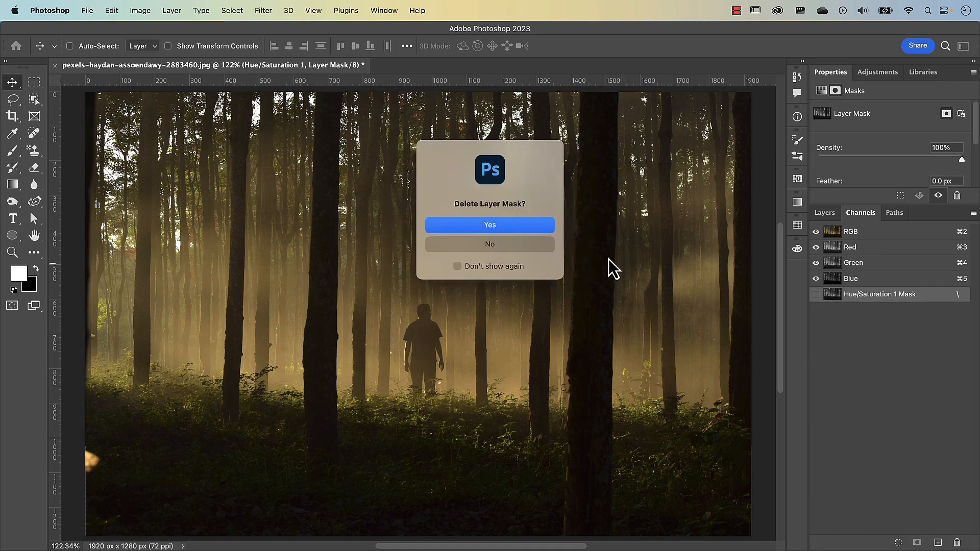
left_click(524, 228)
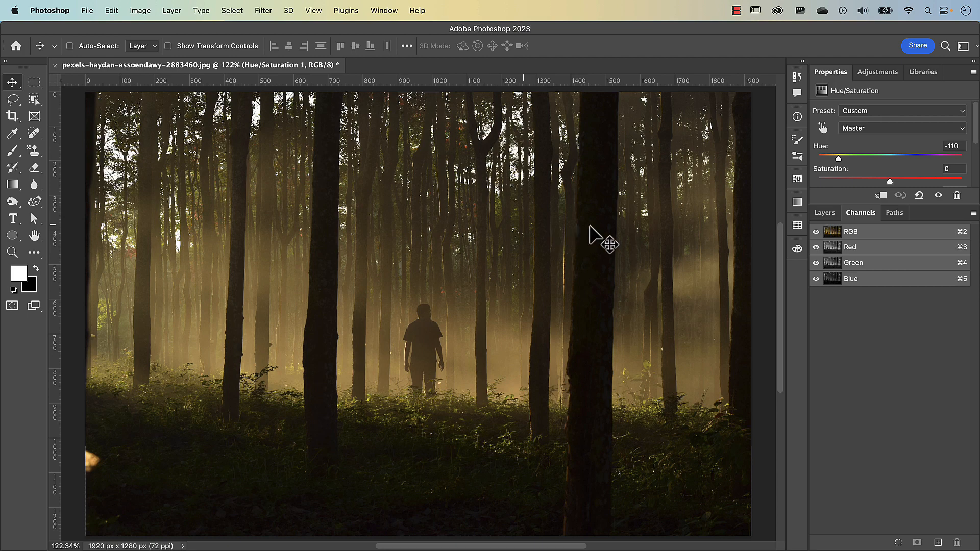
Step: Load the RGB channel's luminosity as a selection and save it as a new alpha channel
left_click(835, 238, "super")
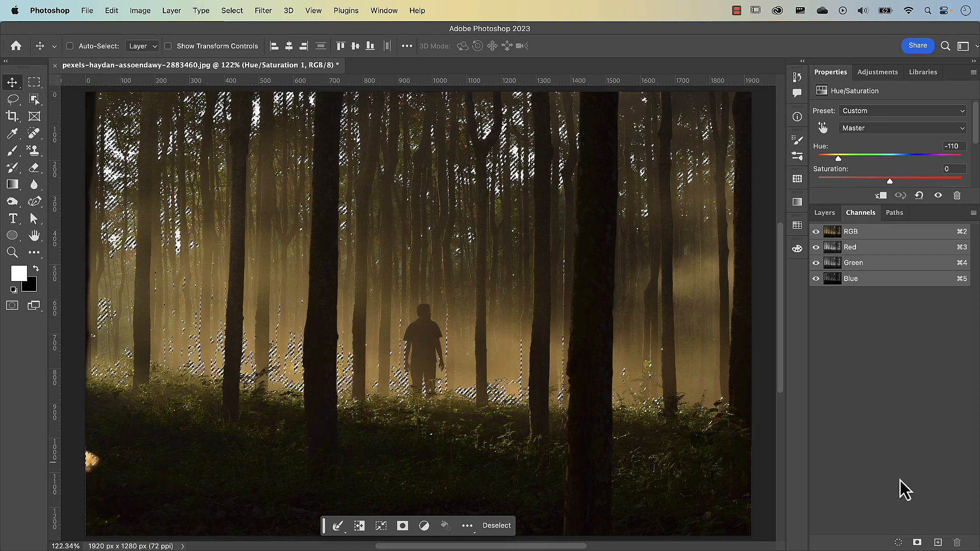
left_click(918, 543)
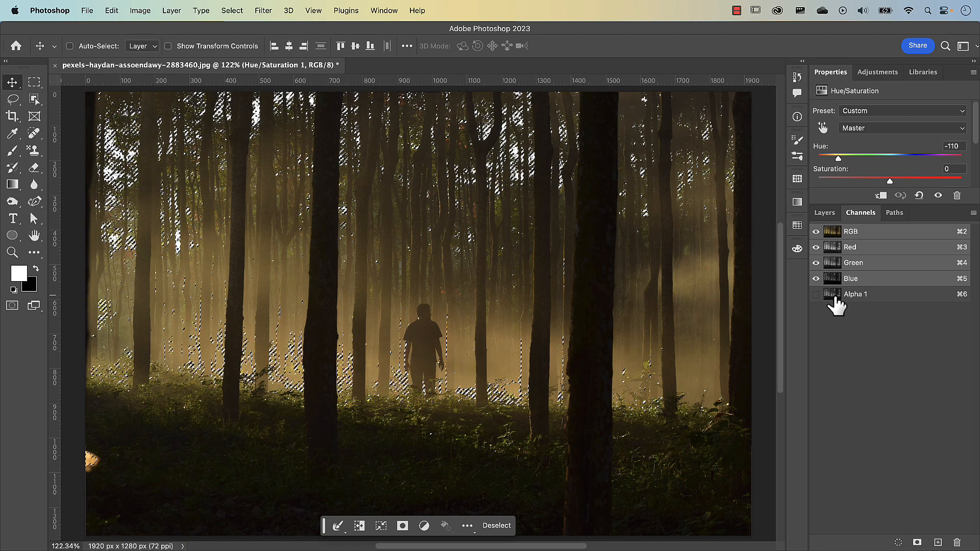
Step: Display the Alpha 1 channel, intersect the active selection with it, and save the narrower selection as another alpha channel
left_click(835, 299)
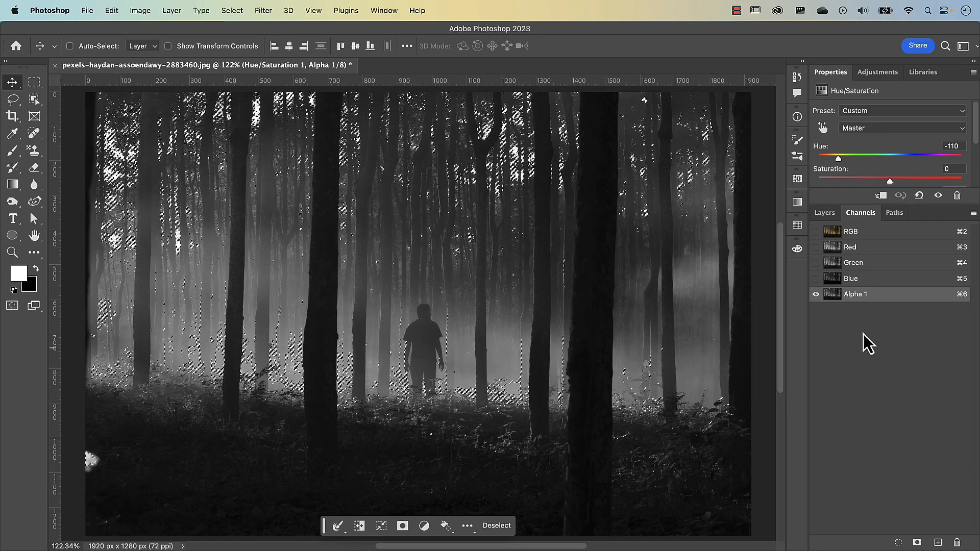
left_click(833, 298, "alt+shift+super")
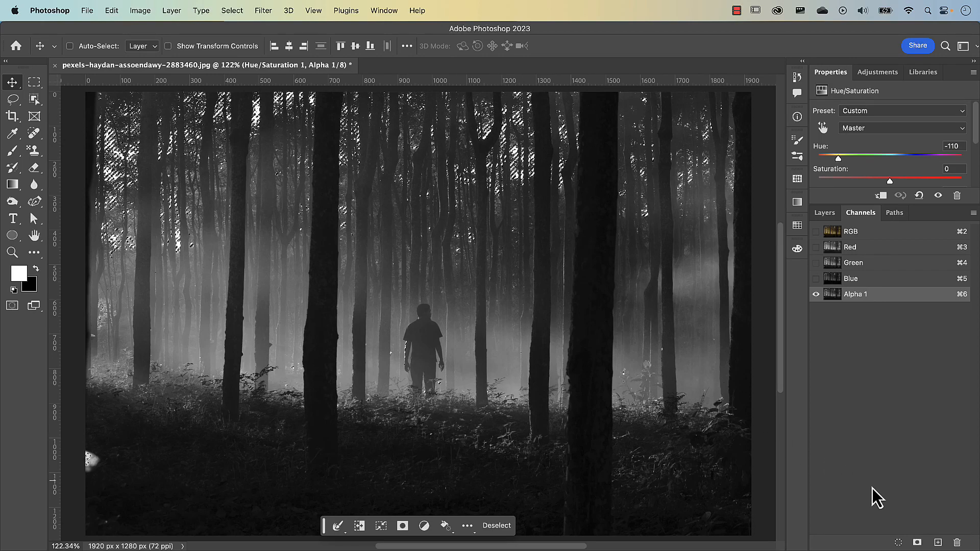
left_click(917, 542)
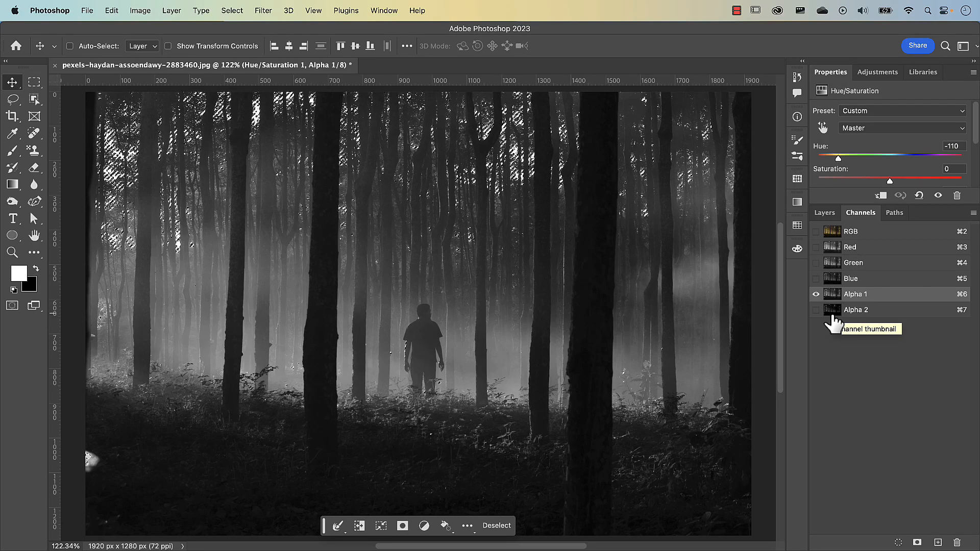
Step: Display the Alpha 2 channel, intersect the active selection with it, and save the result as a third alpha channel to view
left_click(832, 317)
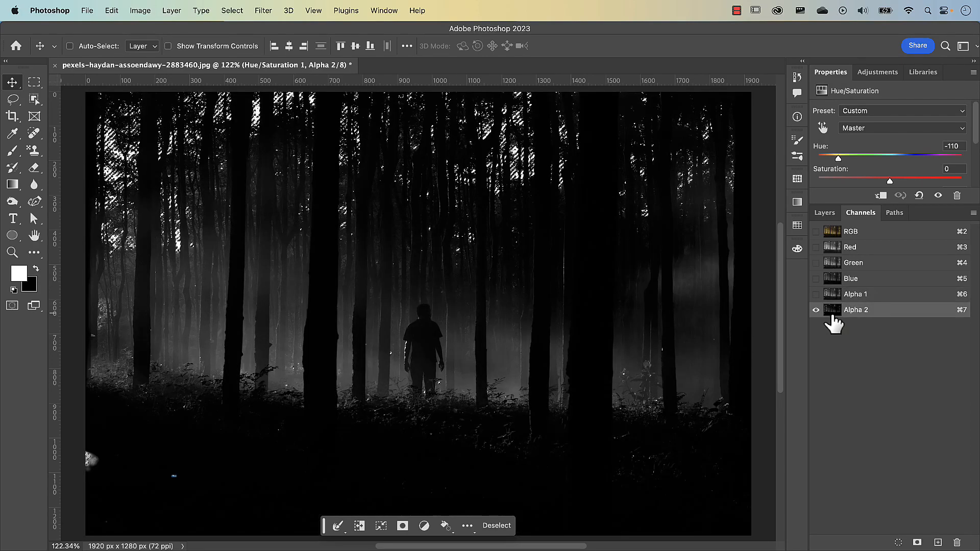
key("super+alt+shift")
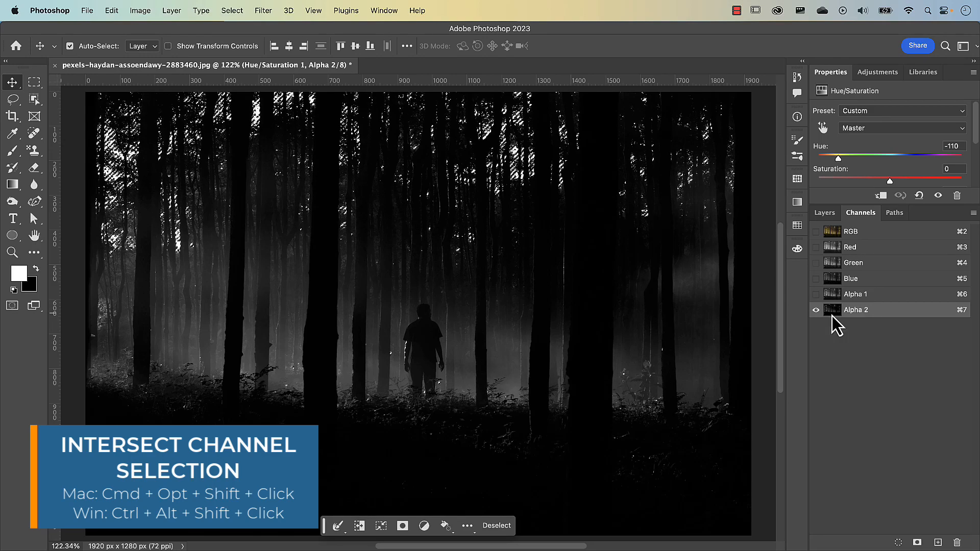
left_click(832, 318, "alt+shift+super")
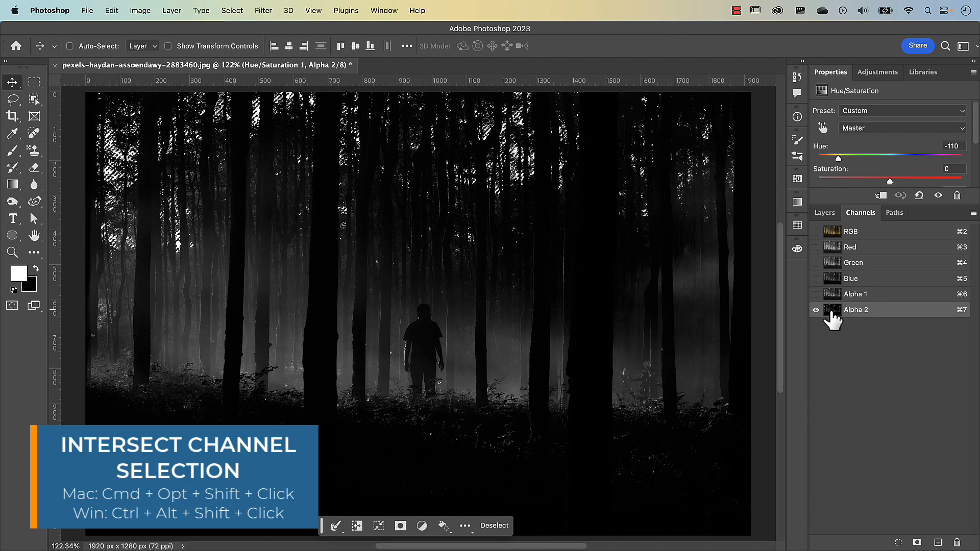
left_click(917, 542)
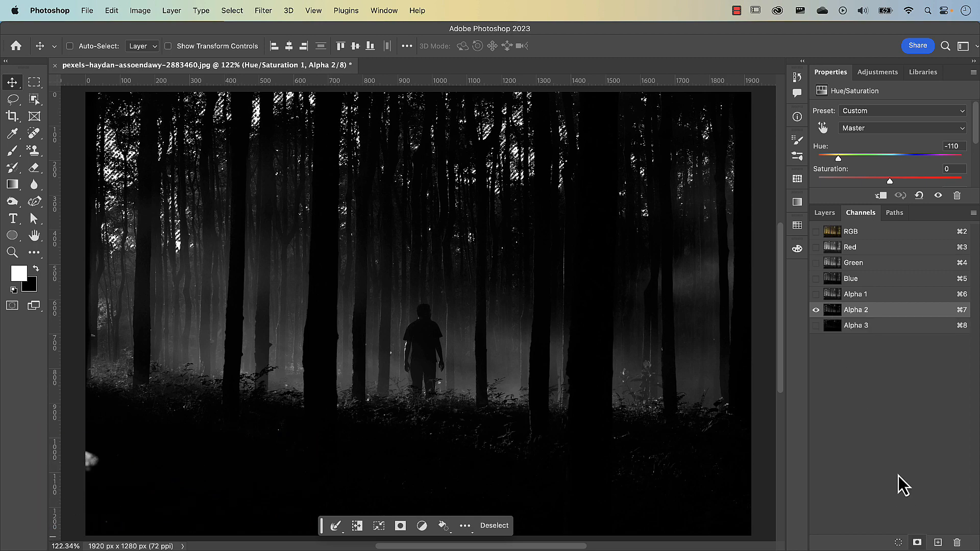
left_click(832, 327)
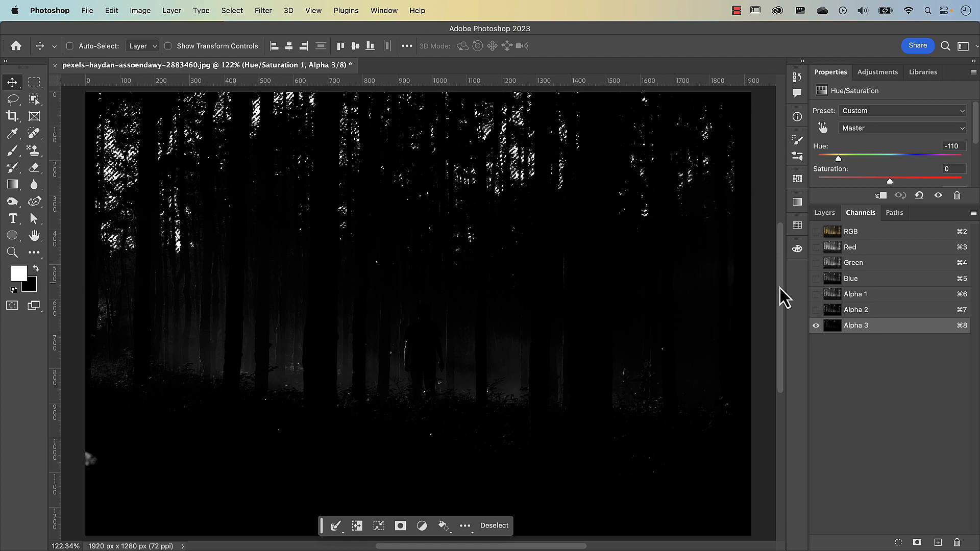
Step: Rename the Alpha 1, Alpha 2 and Alpha 3 channels as Light 1, Light 2 and Light 3
double_click(857, 294)
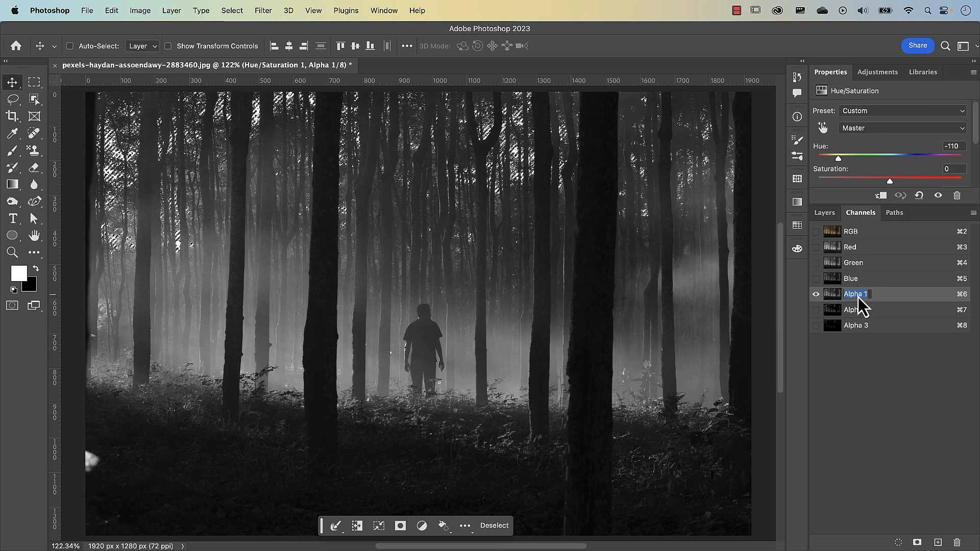
type("Light")
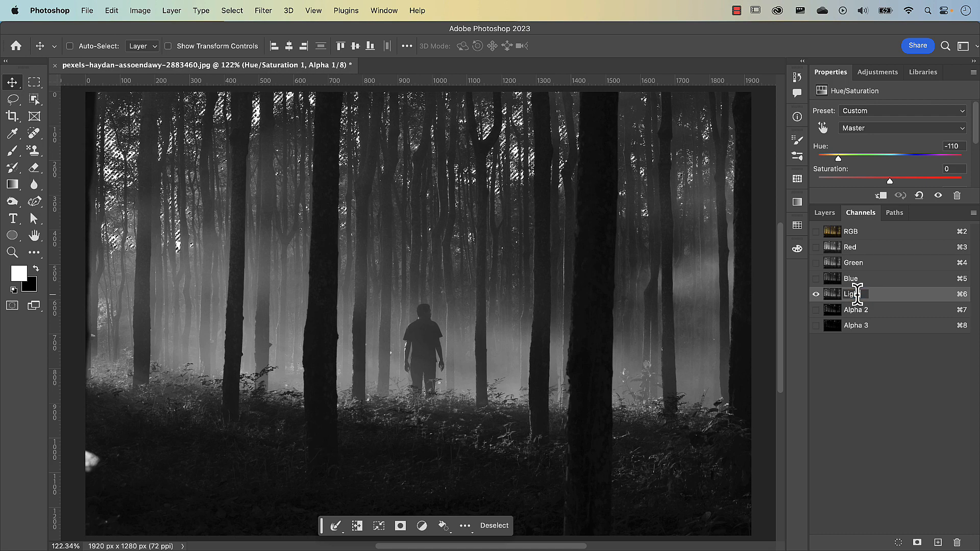
type(" 1")
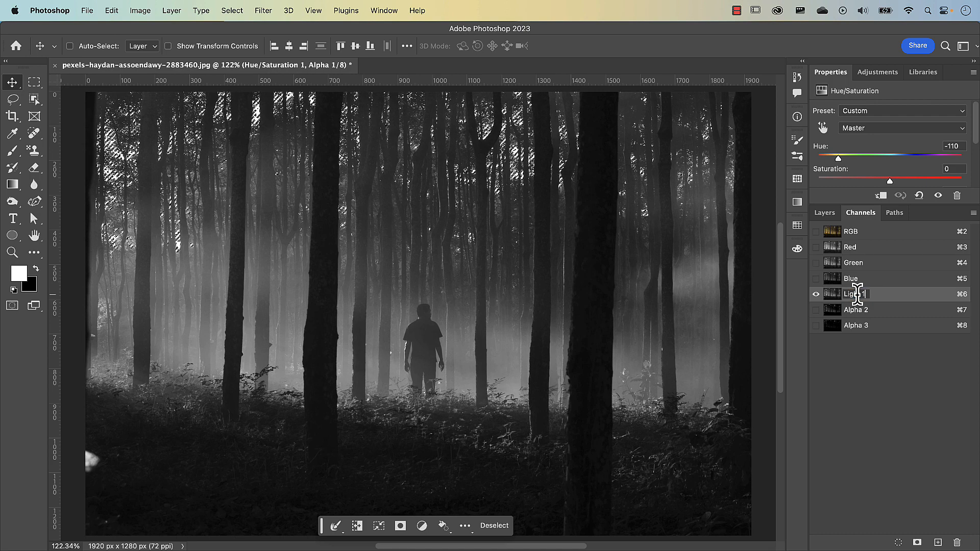
double_click(851, 310)
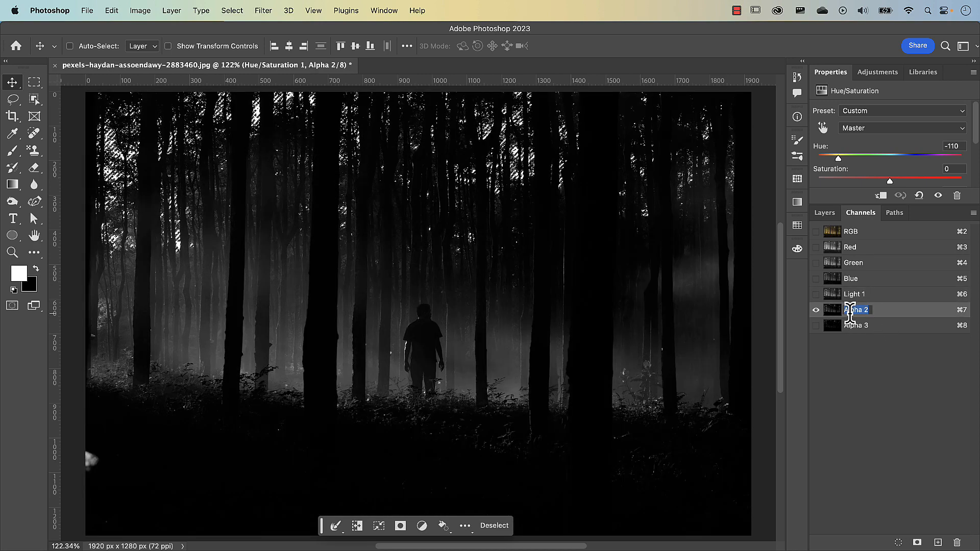
type("Light 2")
key("Return")
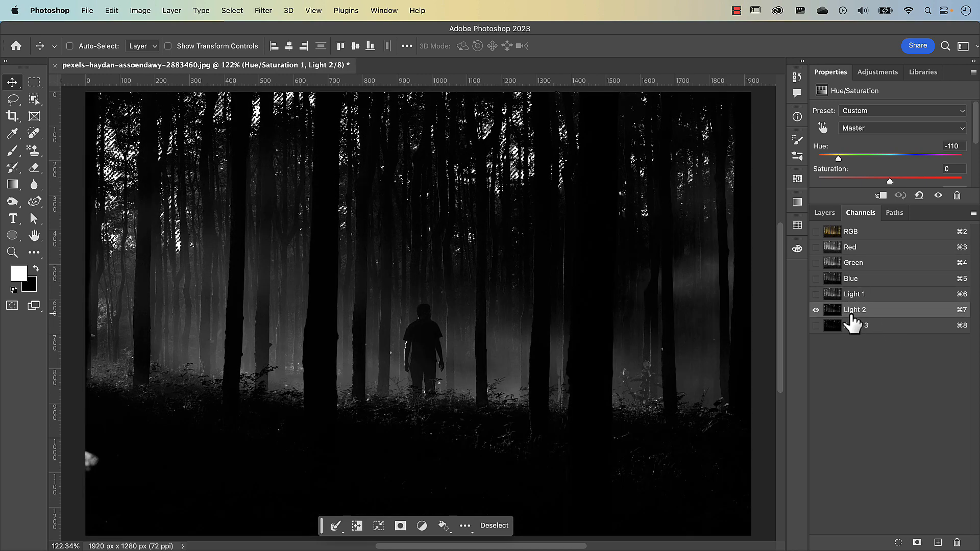
double_click(853, 326)
type("L")
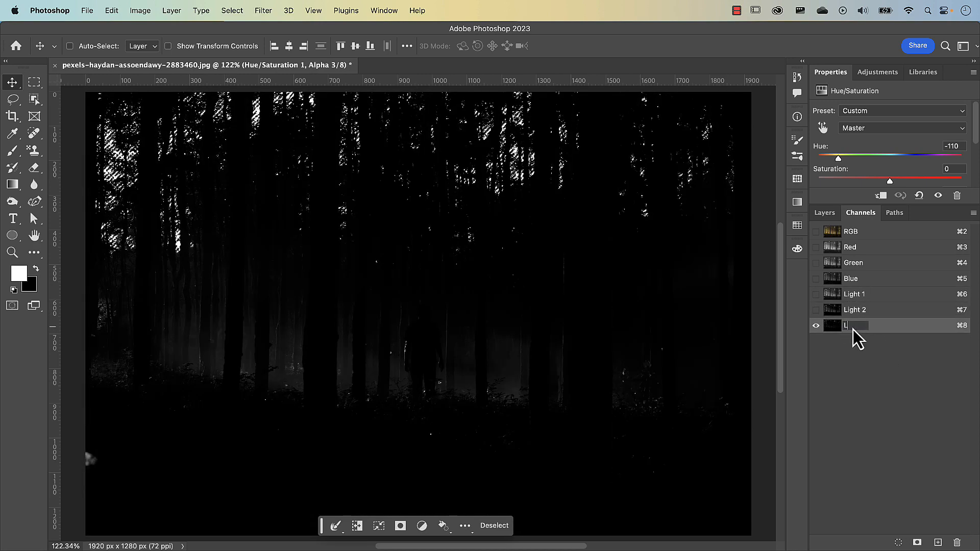
type("ight 3")
key("Return")
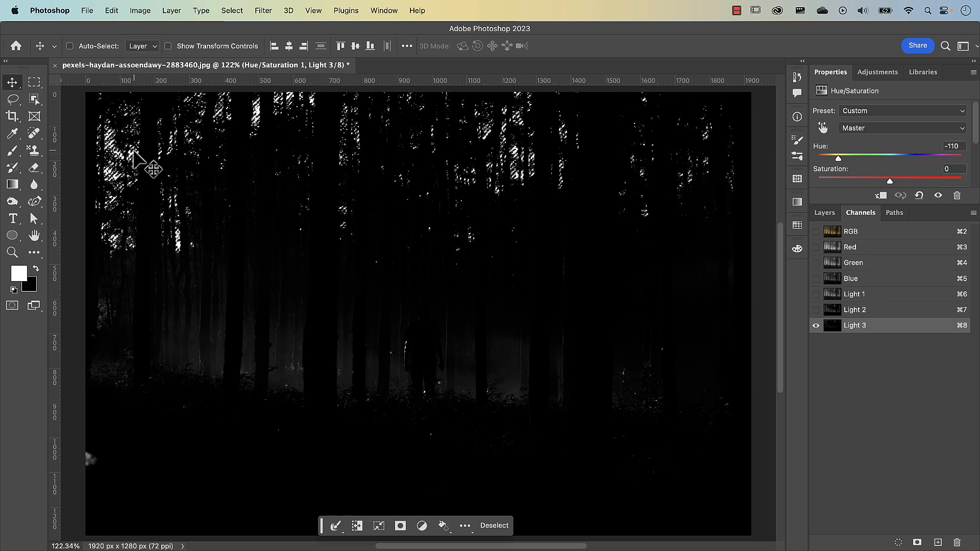
Step: Clear the active selection and return to the RGB composite channel
key("super+d")
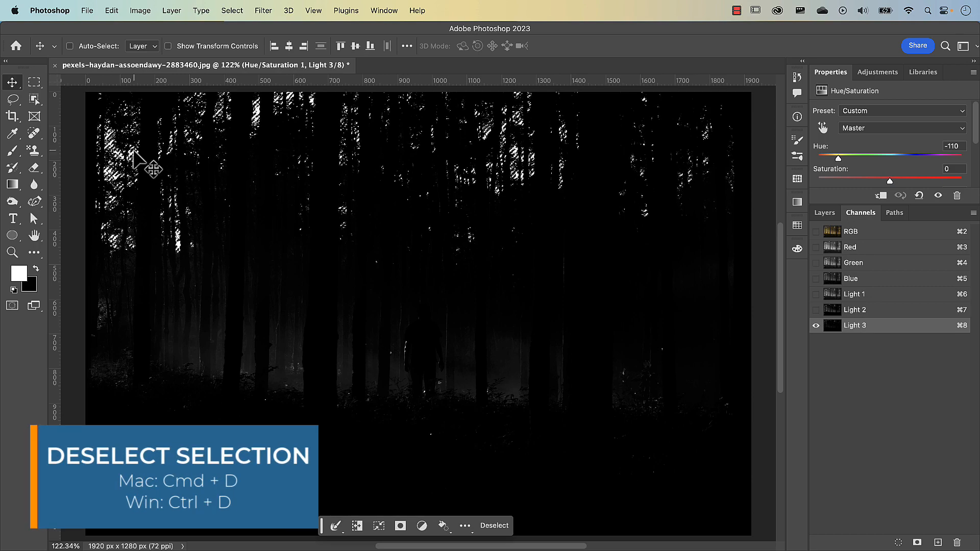
key("super+d")
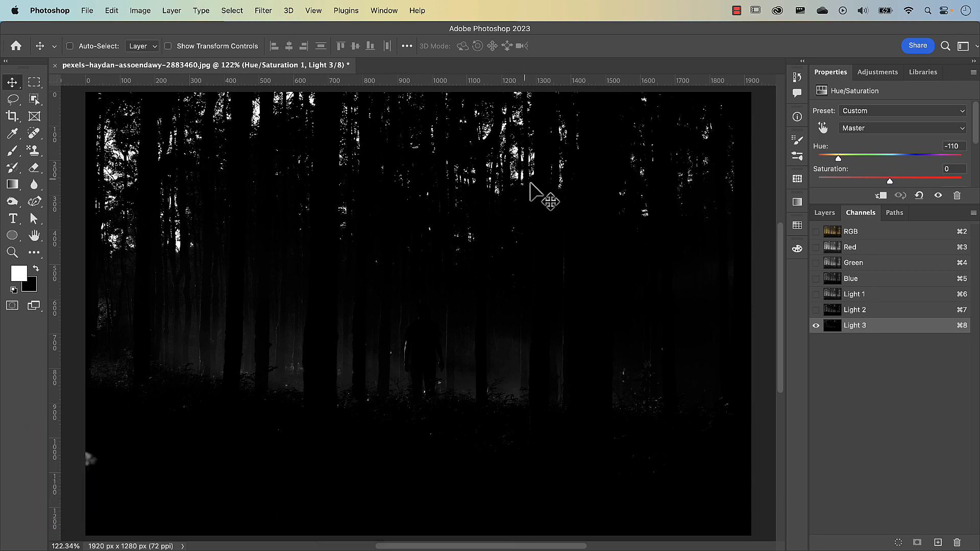
left_click(835, 235)
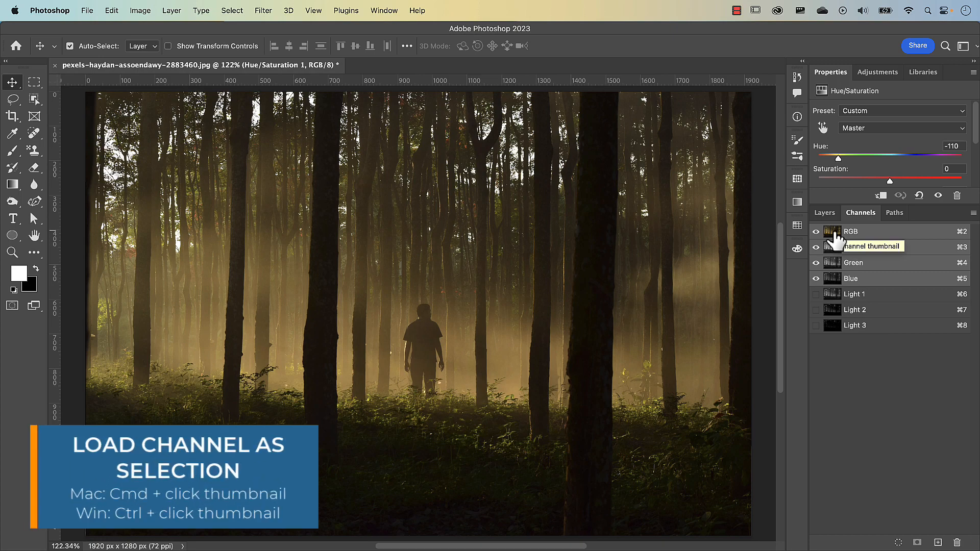
Step: Load the RGB channel's luminosity as a selection, invert it, and save the inverse as a new alpha channel
left_click(835, 236, "super")
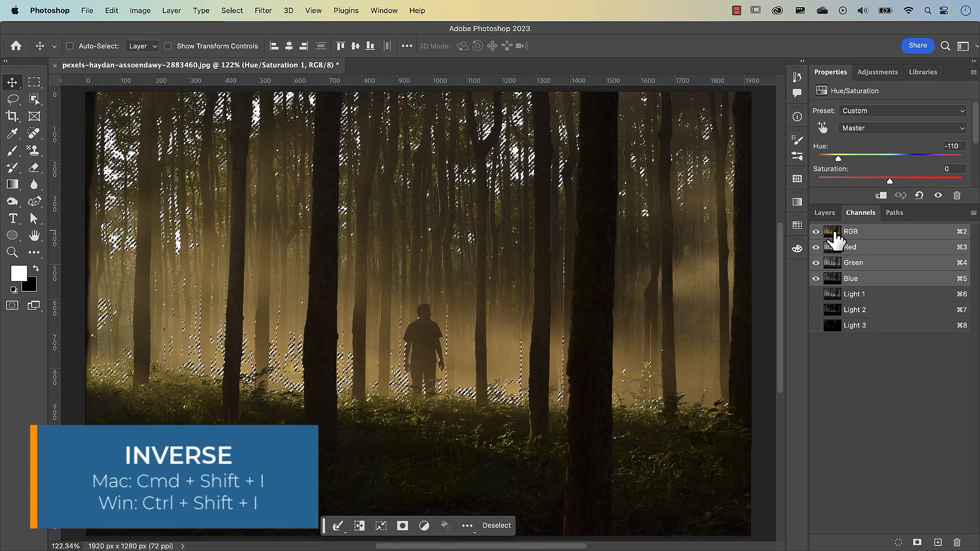
key("super")
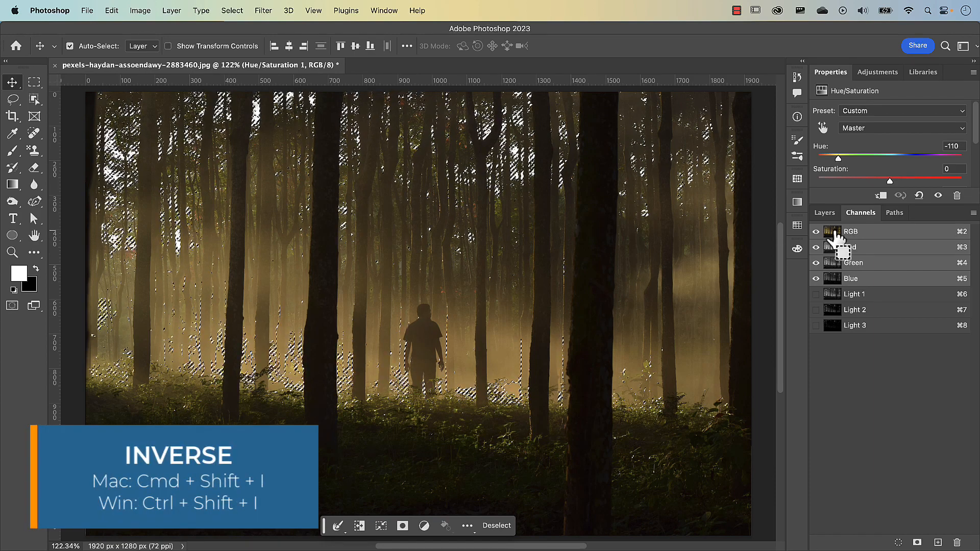
key("super+shift+i")
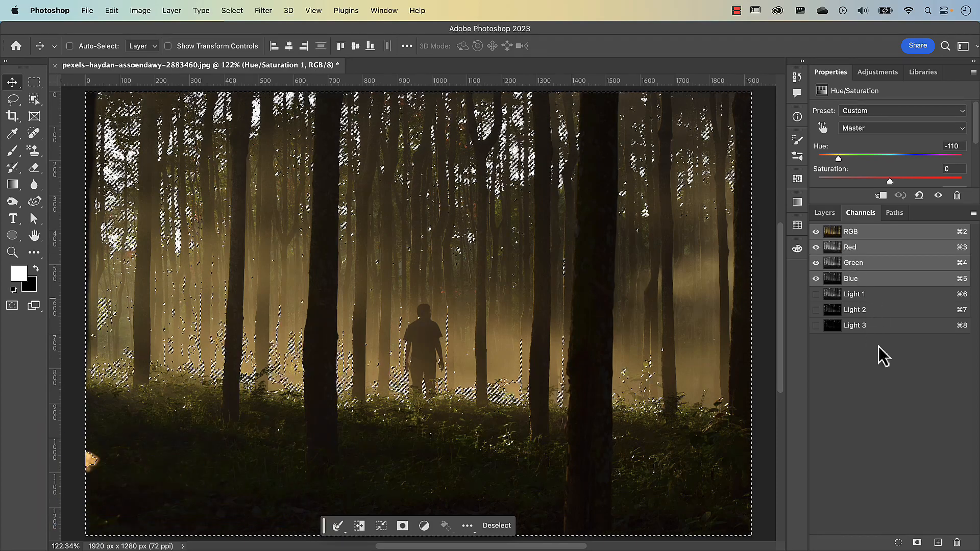
left_click(918, 543)
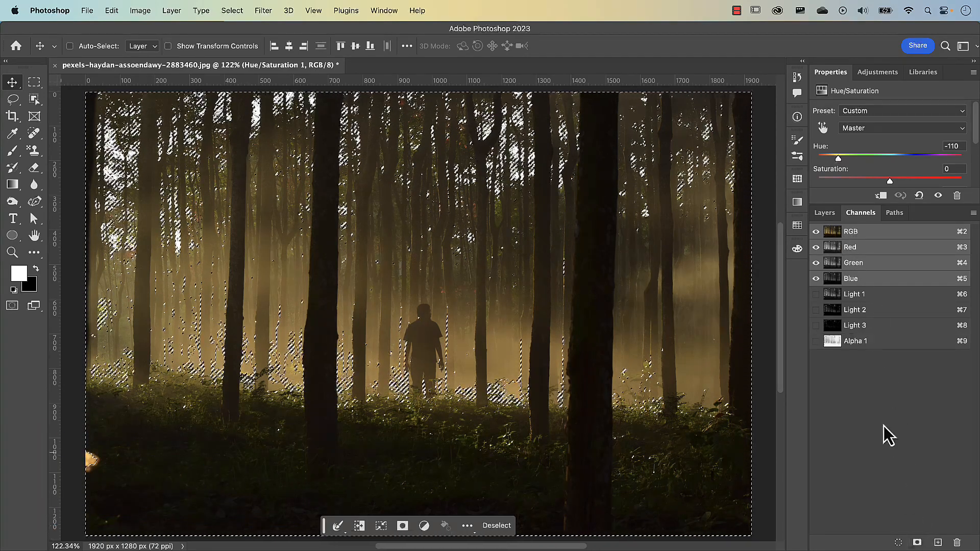
Step: Display the inverted Alpha 1 channel, intersect the active selection with it, and save the narrower dark-tone selection as another alpha channel
left_click(831, 343)
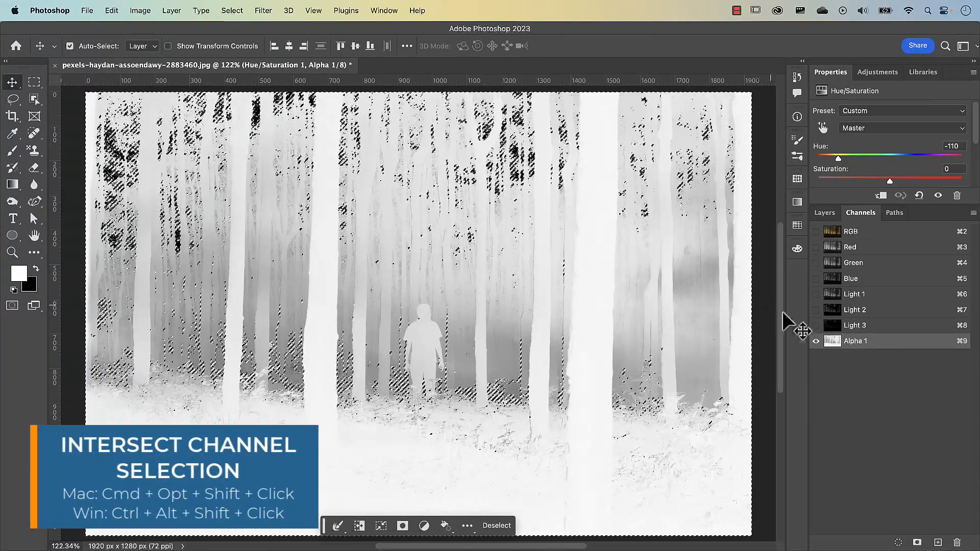
left_click(833, 349, "alt+shift+super")
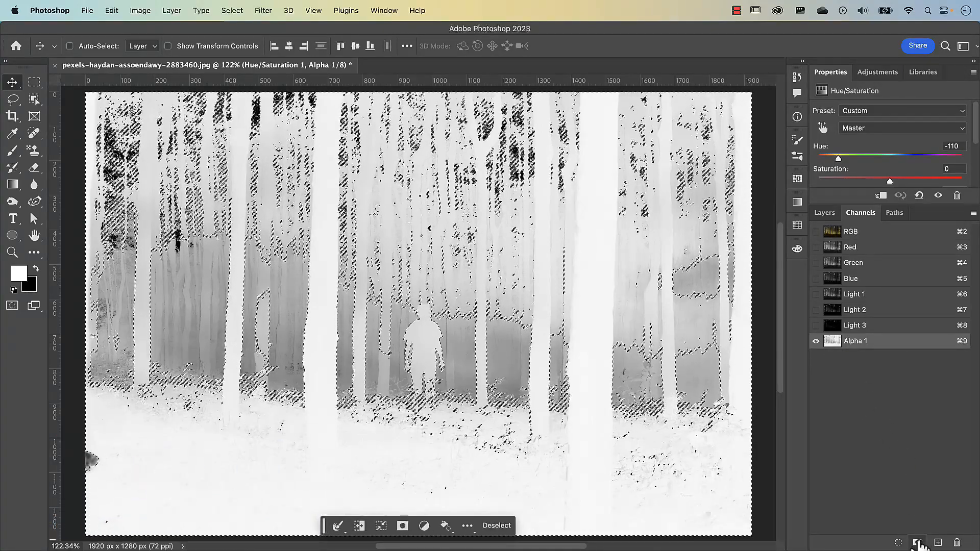
left_click(917, 543)
Step: Display the dark-tone Alpha 2 channel, intersect the selection with it, and save the result as a third dark-tone channel
left_click(836, 360)
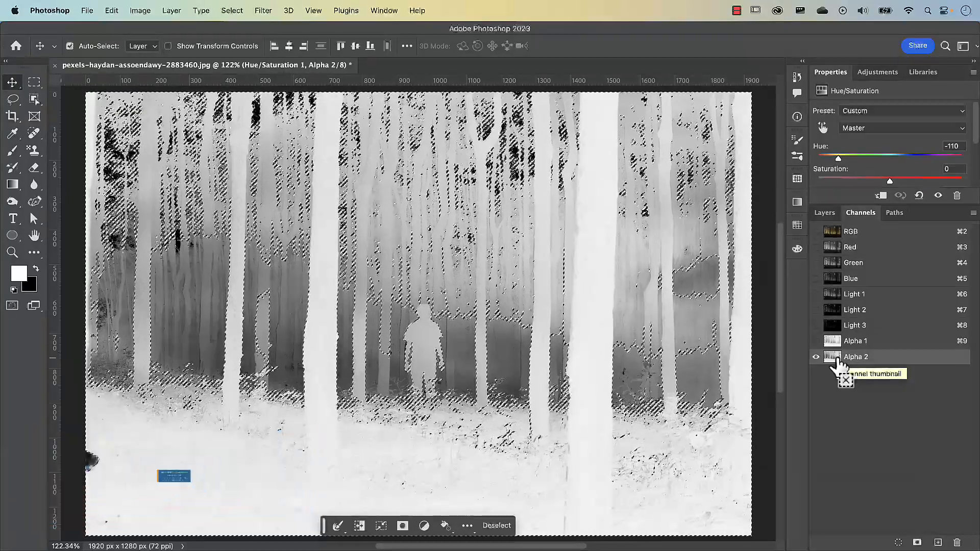
left_click(834, 360, "alt+shift+super")
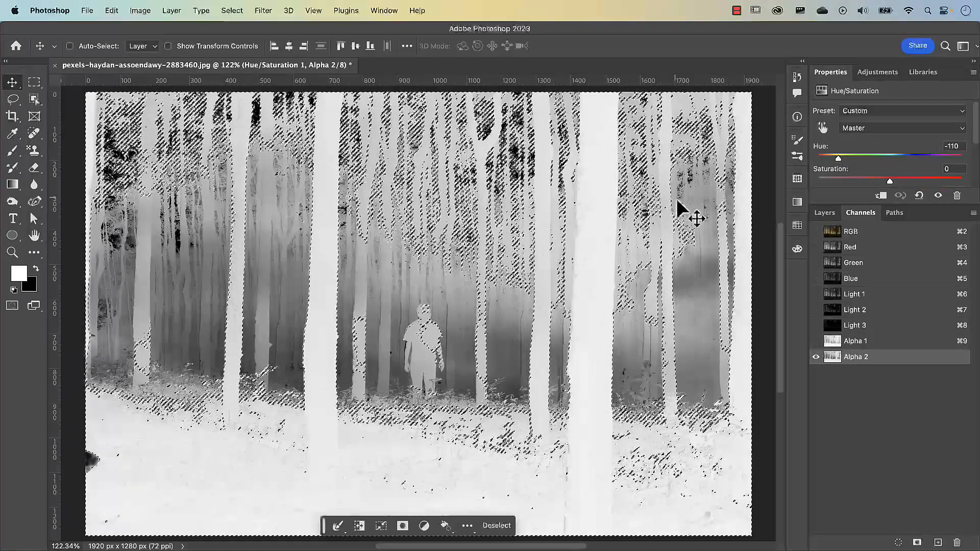
left_click(917, 542)
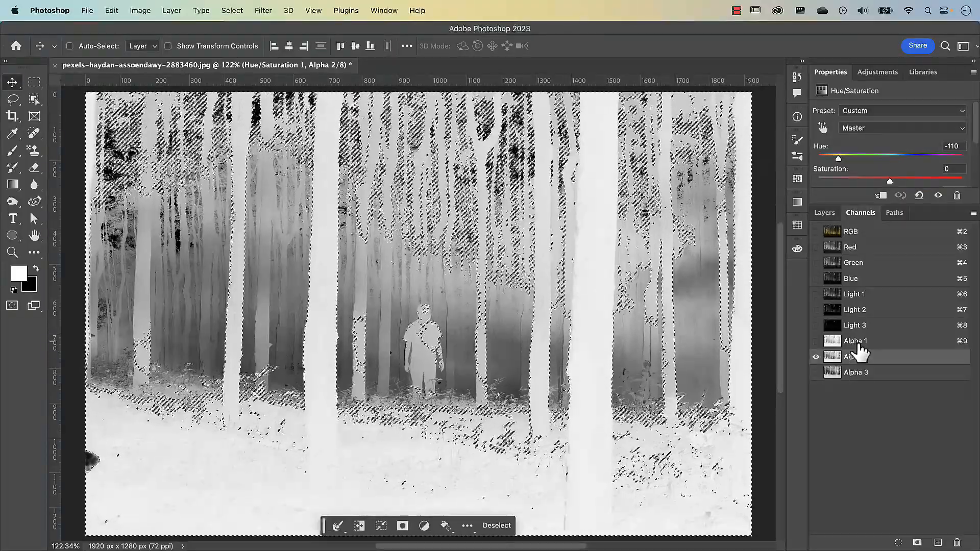
Step: Rename the three new dark-tone alpha channels as Dark 1, Dark 2 and Dark 3
double_click(857, 341)
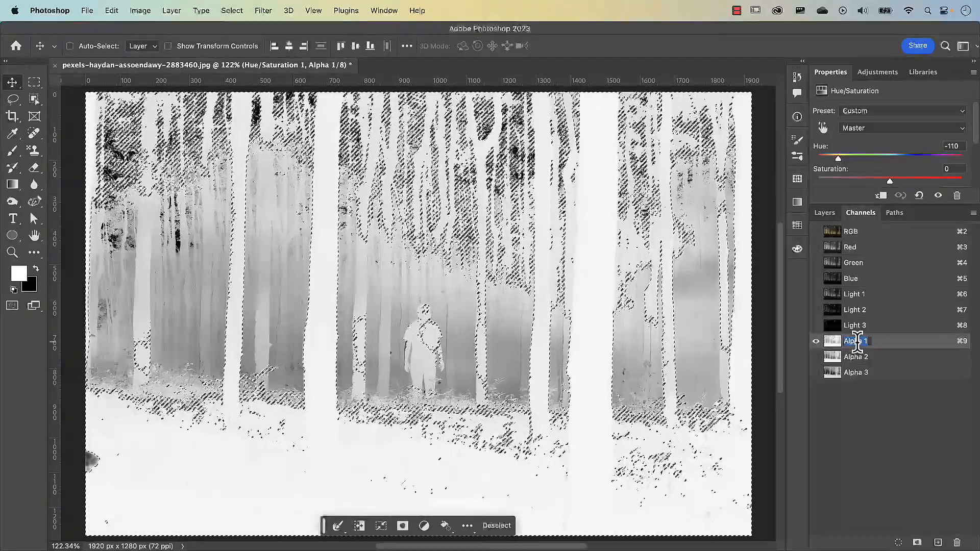
type("Dar")
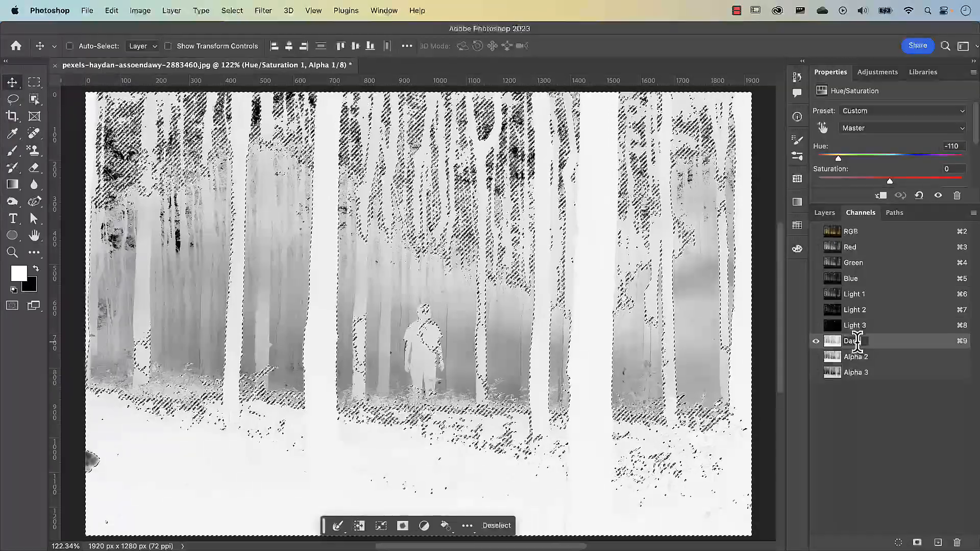
type("k 1")
double_click(858, 357)
type("Dar")
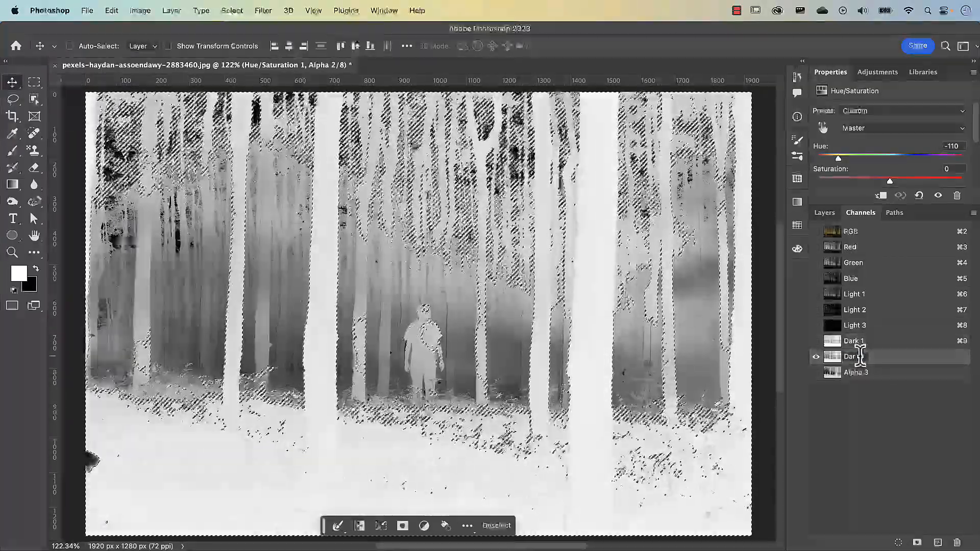
type("k 2")
double_click(859, 373)
type("Dark 3")
key("Return")
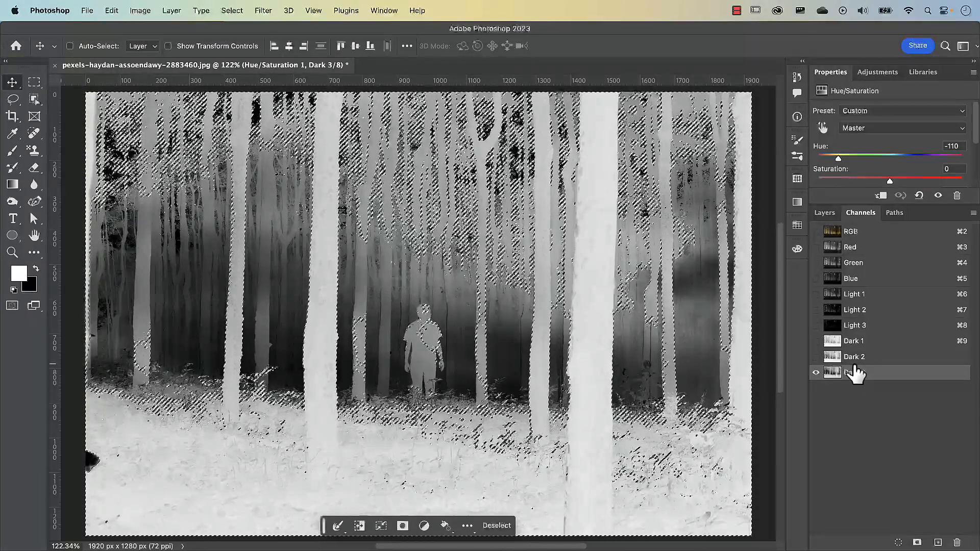
Step: Drop the active selection, return to the RGB composite channel and select the entire image
key("super+d")
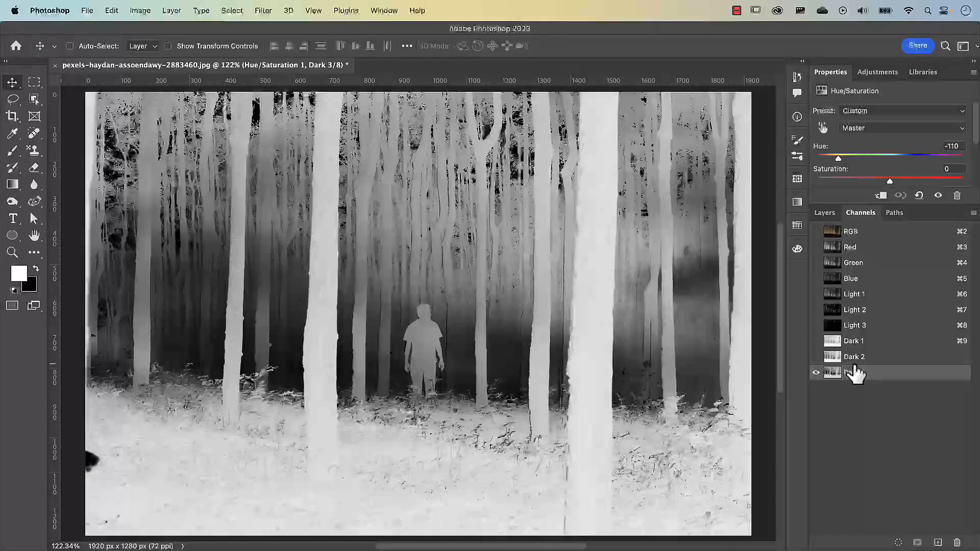
left_click(862, 233)
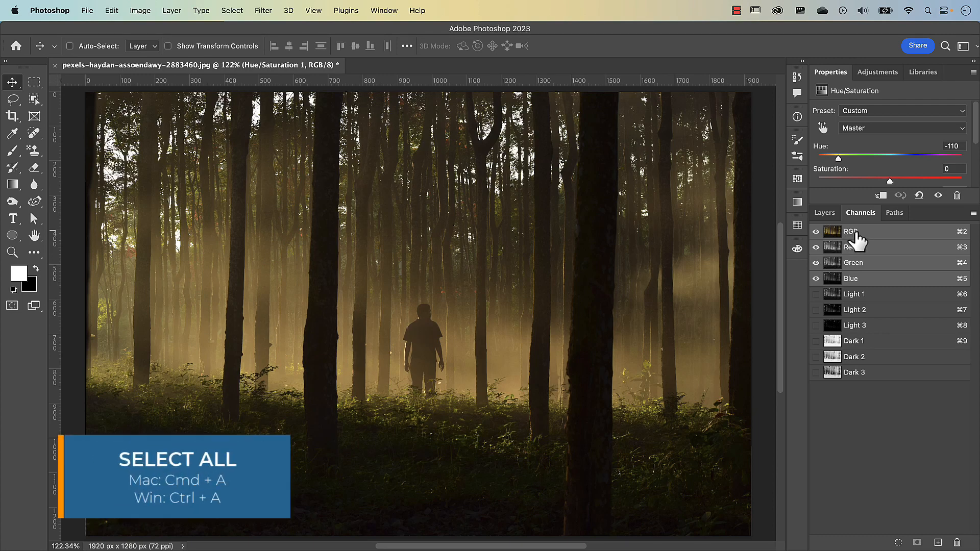
key("super+a")
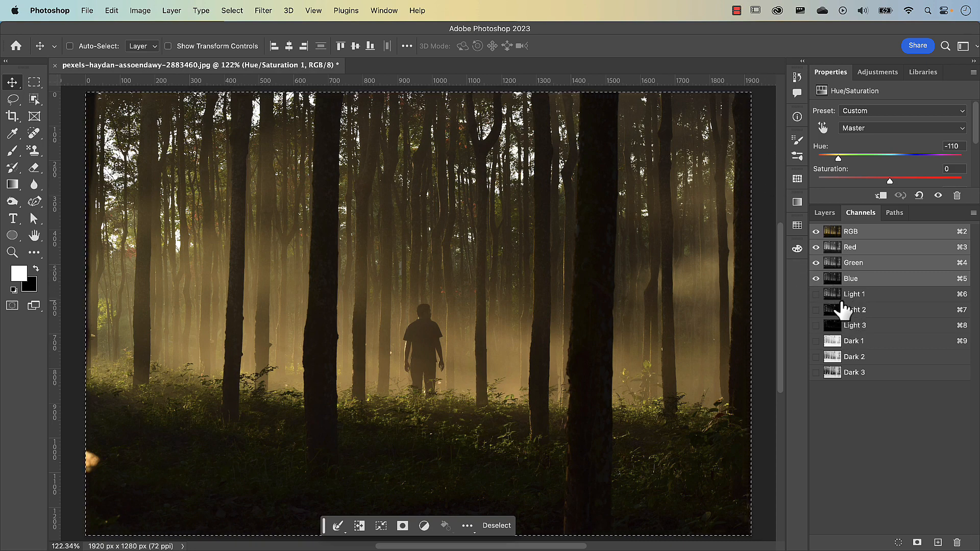
Step: Subtract the Light 1 and Dark 1 channels from the full-image selection and save the remaining midtones as an alpha channel
key("super+alt")
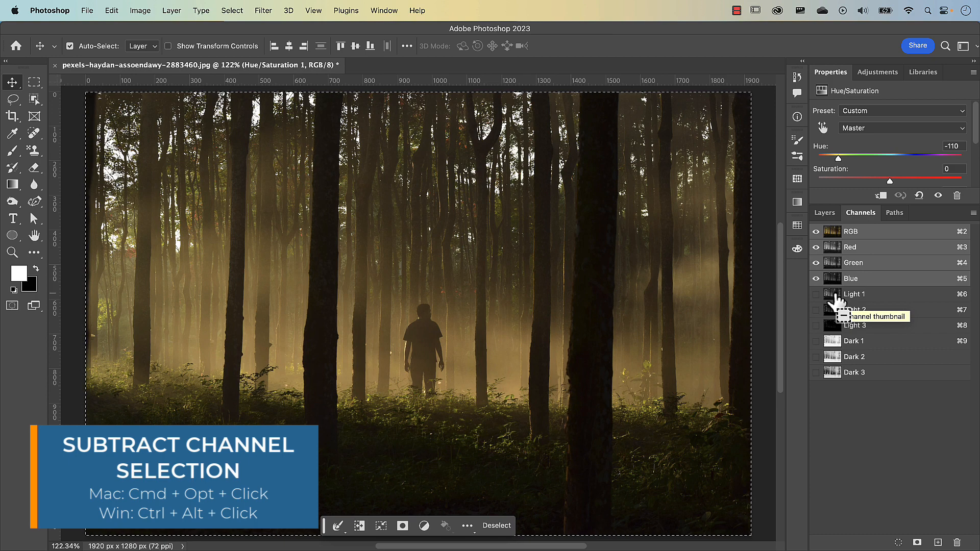
left_click(836, 297, "alt+super")
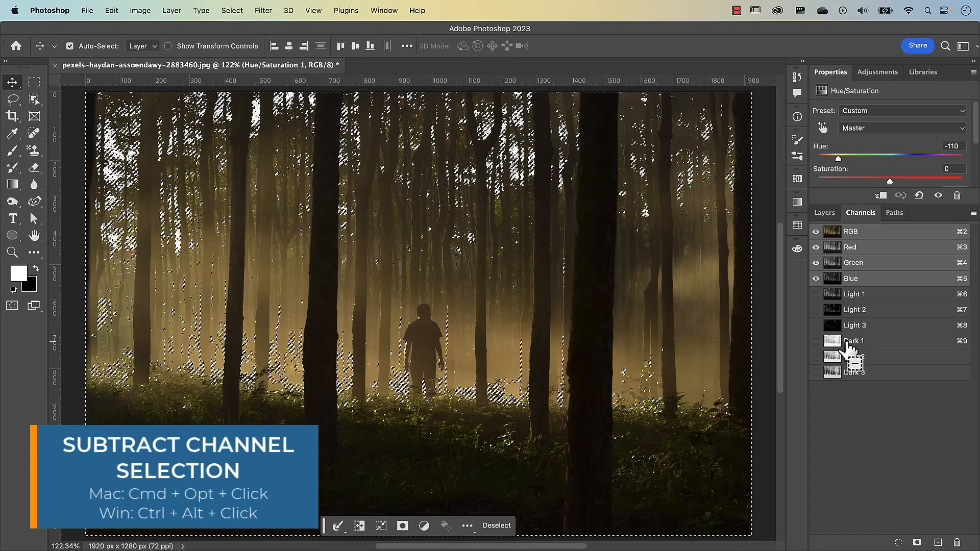
left_click(832, 347, "alt+super")
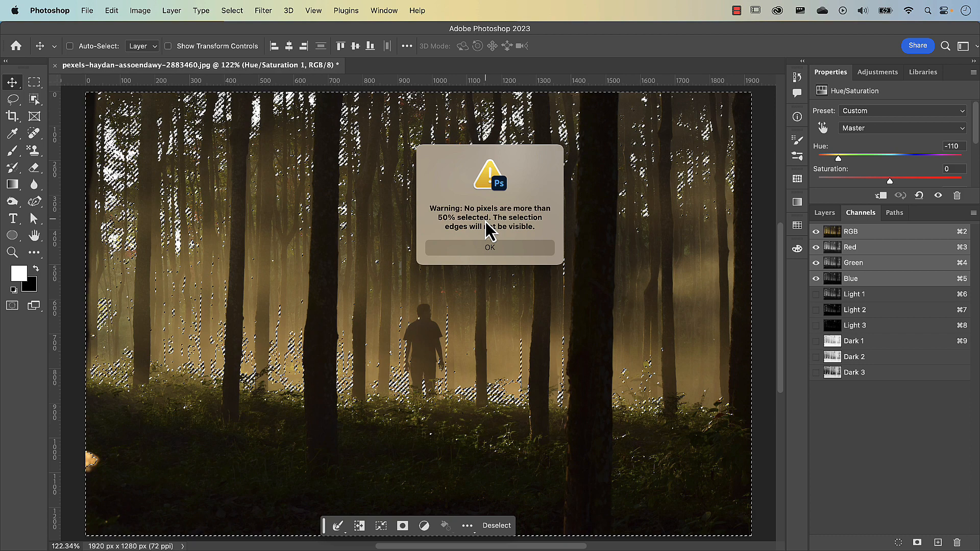
left_click(496, 252)
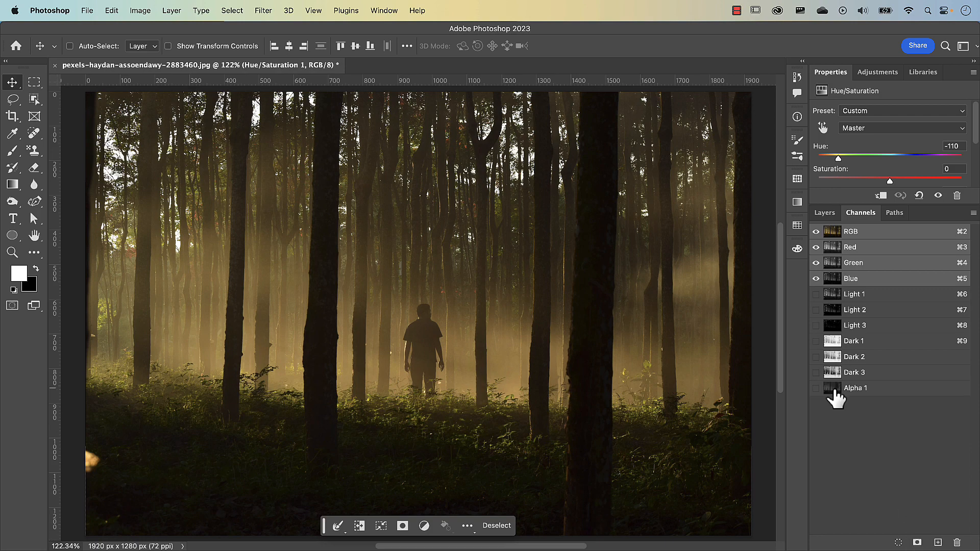
Step: Rename the Alpha 1 channel as Midtone
left_click(836, 389)
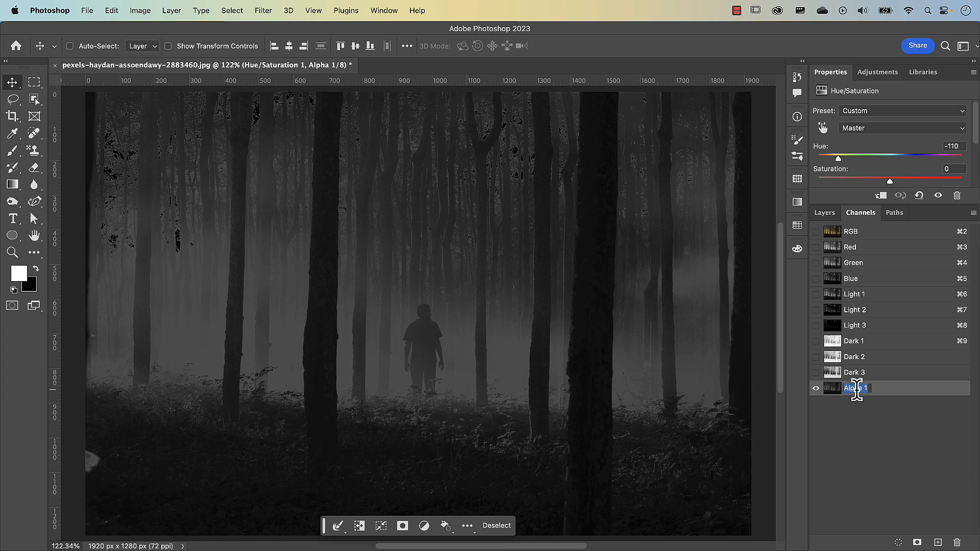
type("Midtone")
Step: Examine the light-tone channels in turn, comparing the brightness range isolated by Light 1 with that of Light 2
left_click(855, 295)
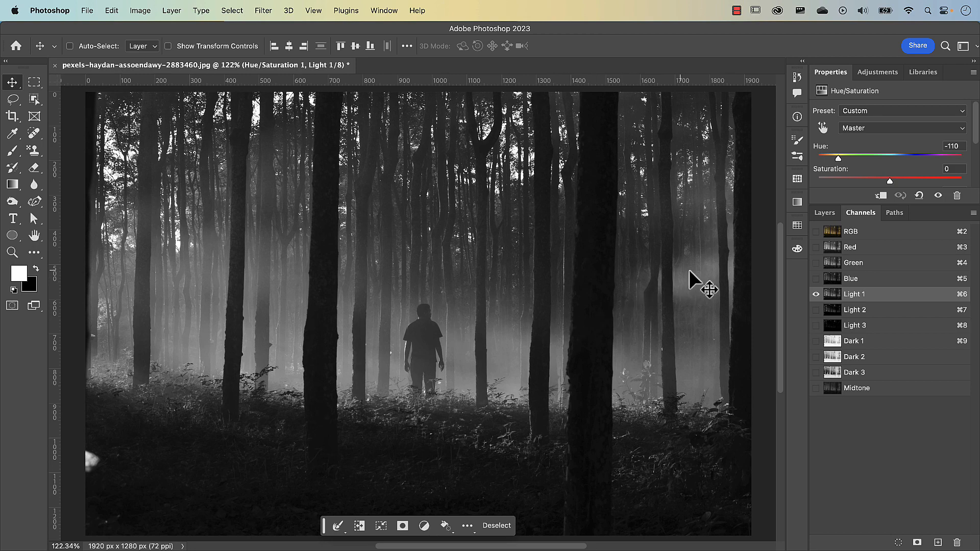
left_click(852, 313)
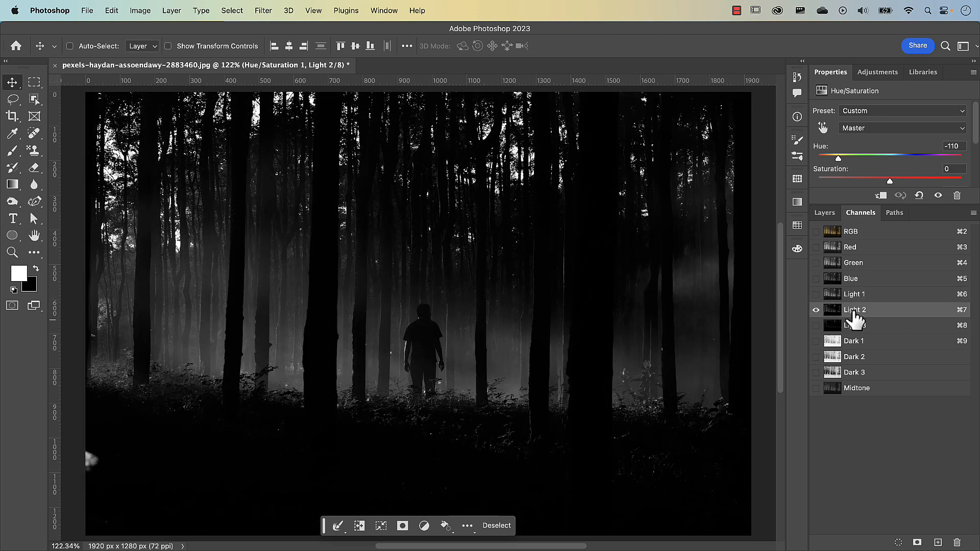
left_click(849, 321)
left_click(833, 312)
left_click(834, 298)
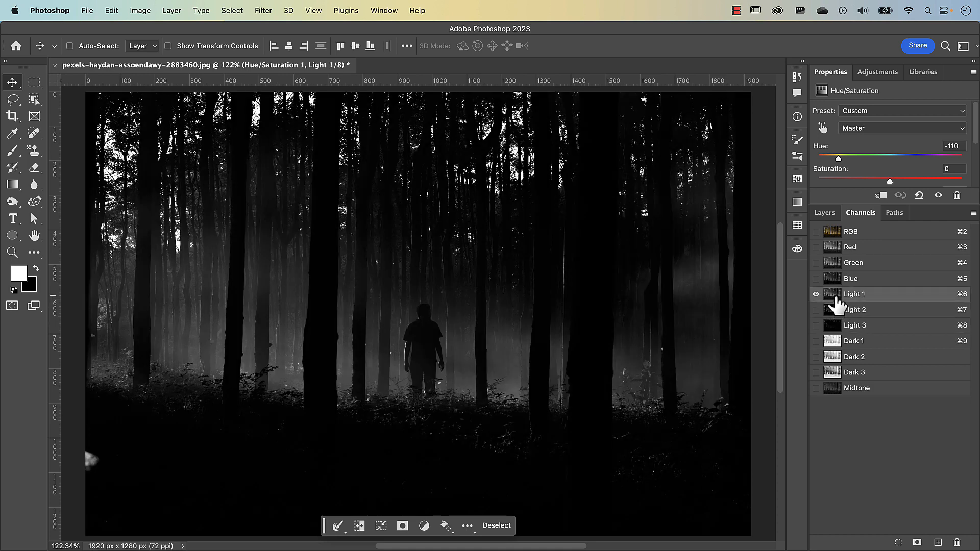
left_click(835, 313)
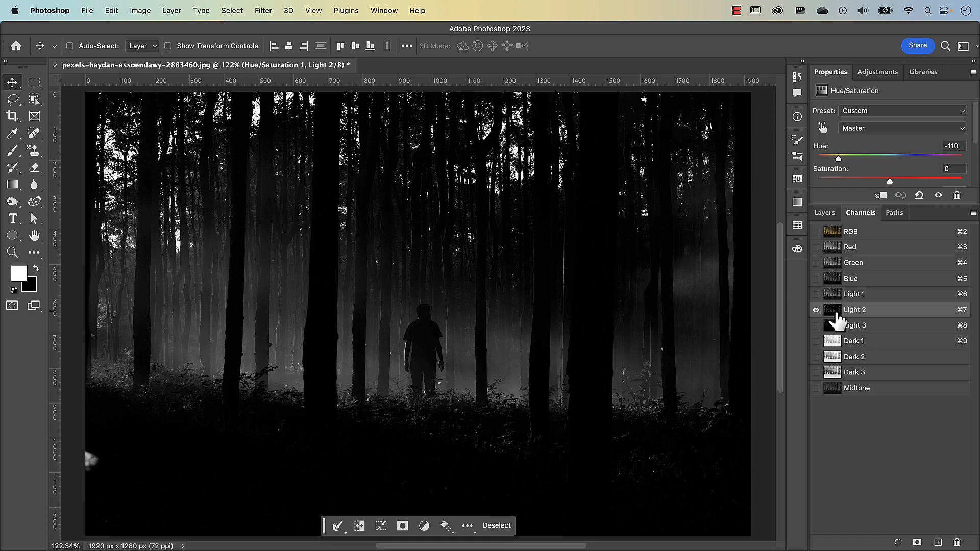
Step: Load the Light 2 channel as a selection and add a Hue/Saturation adjustment layer masked by it, with the hue at -105
left_click_drag(840, 314, 834, 313)
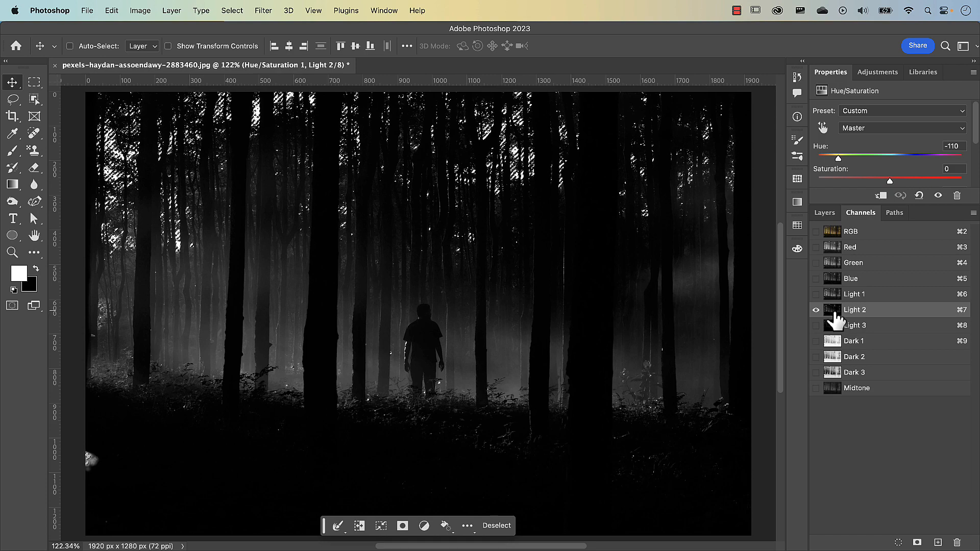
left_click(853, 236)
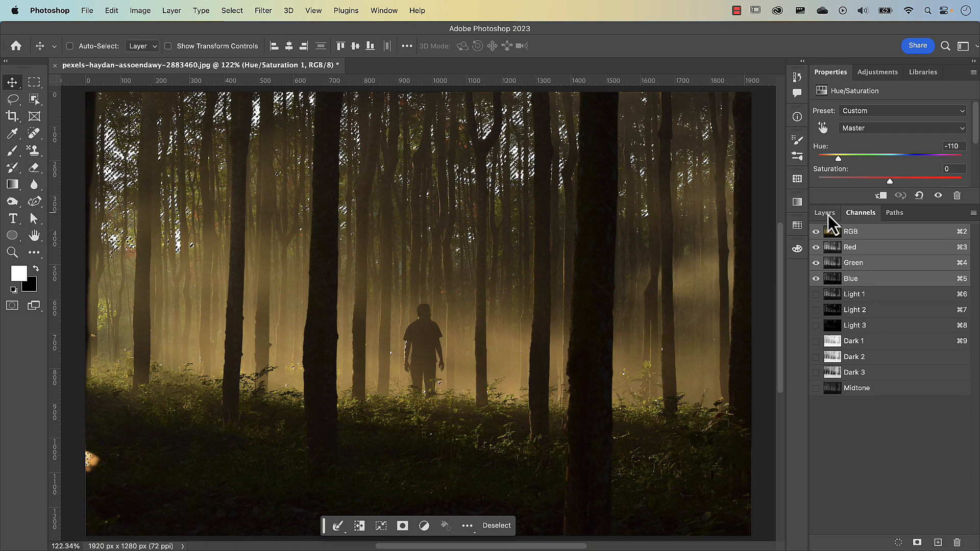
left_click(826, 214)
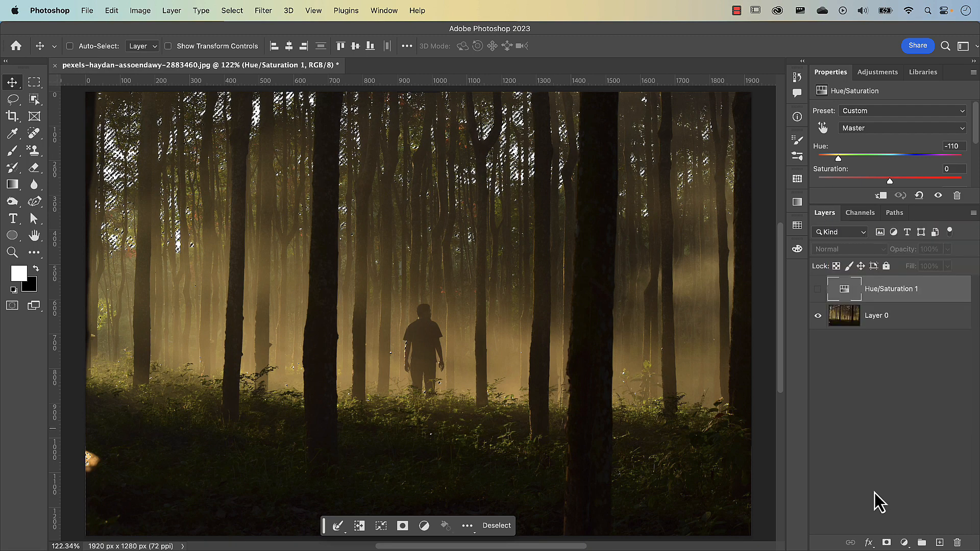
left_click(904, 542)
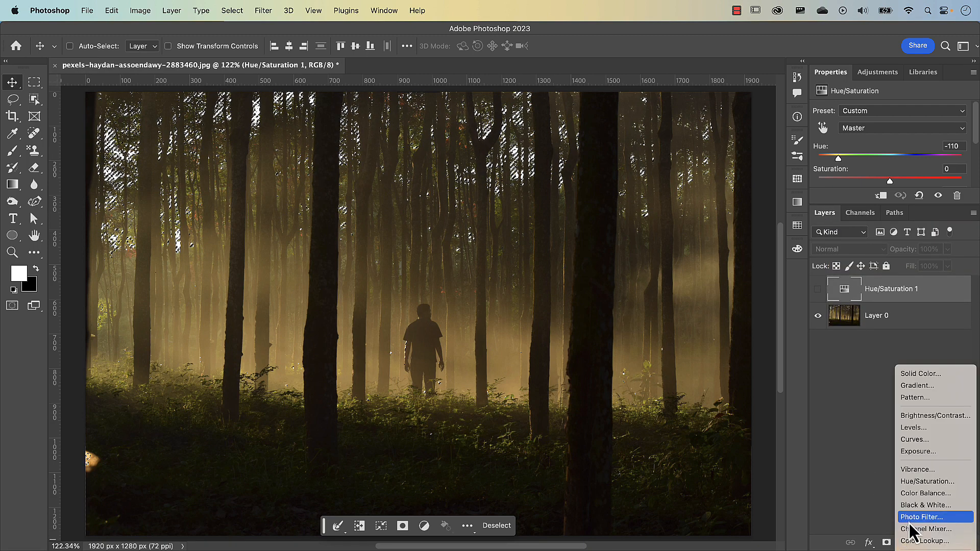
left_click(917, 483)
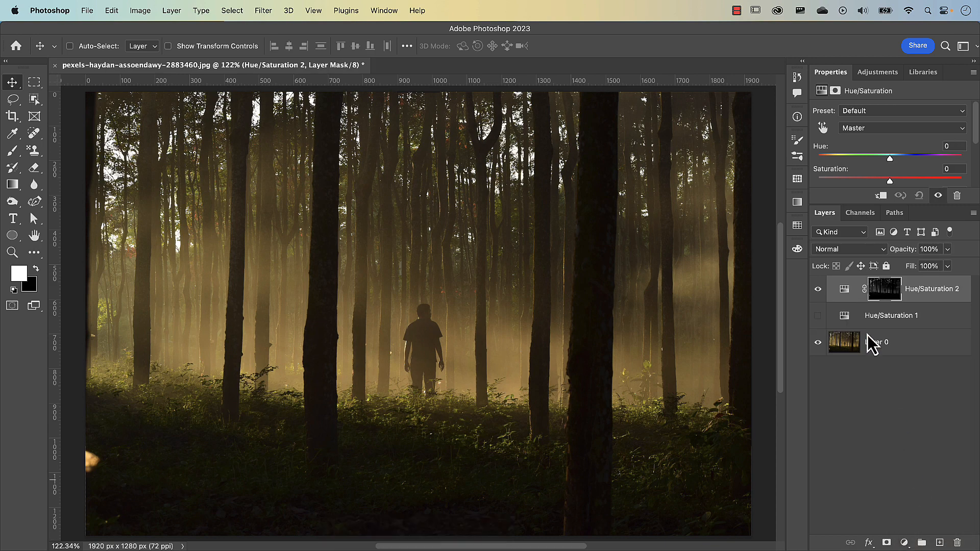
left_click_drag(890, 160, 831, 180)
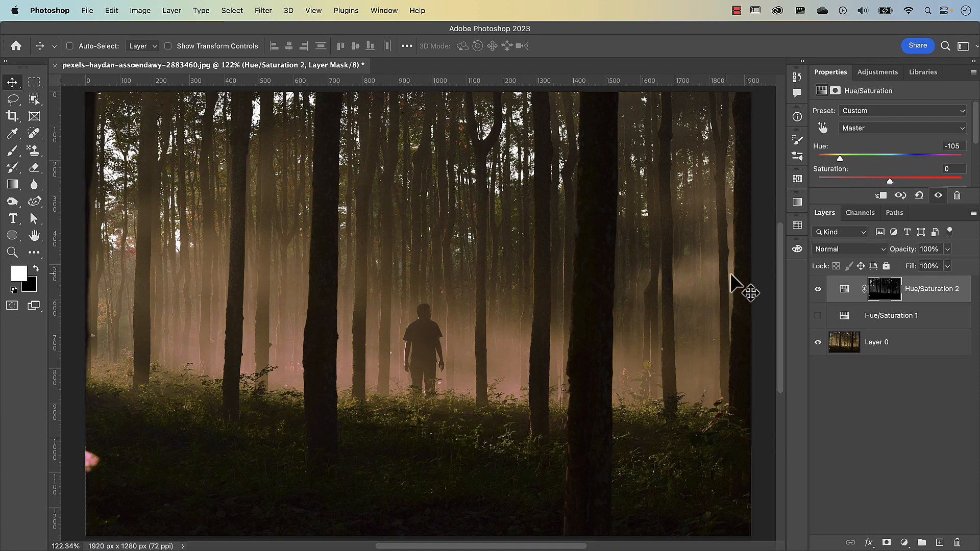
Step: View the mask of the Hue/Saturation 2 layer on its own, return to the image and hide that layer
left_click(887, 295, "alt")
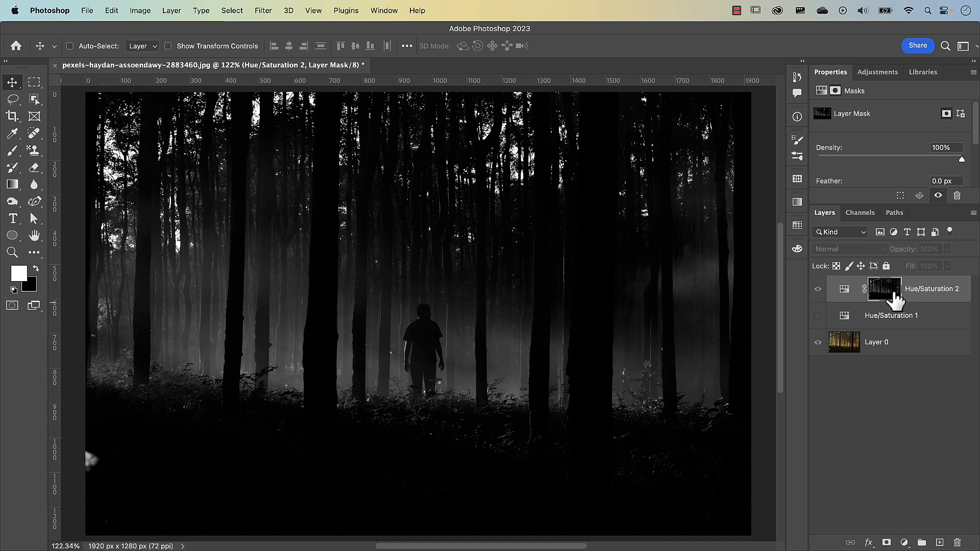
left_click(818, 289)
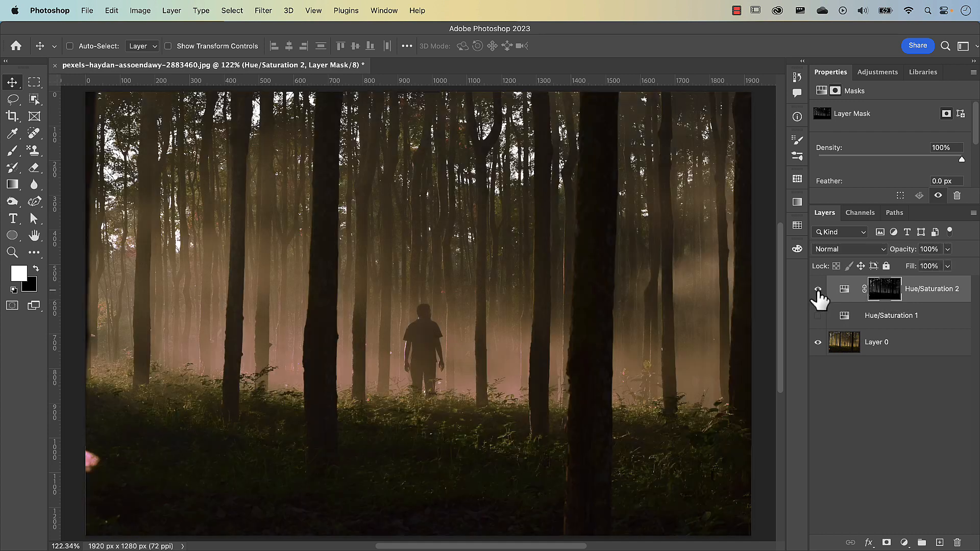
left_click(818, 289)
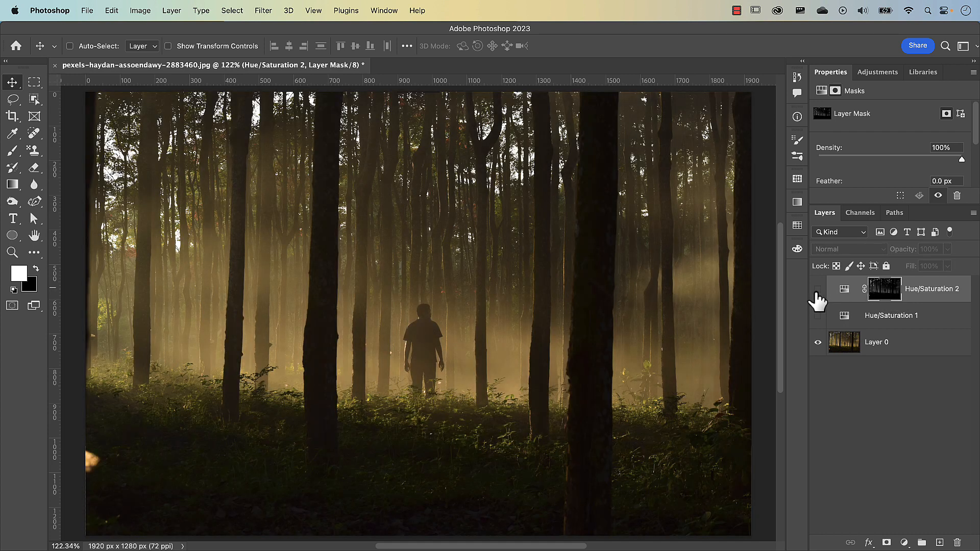
Step: Load the Light 3 channel as a selection and return to the RGB composite channel
left_click(860, 212)
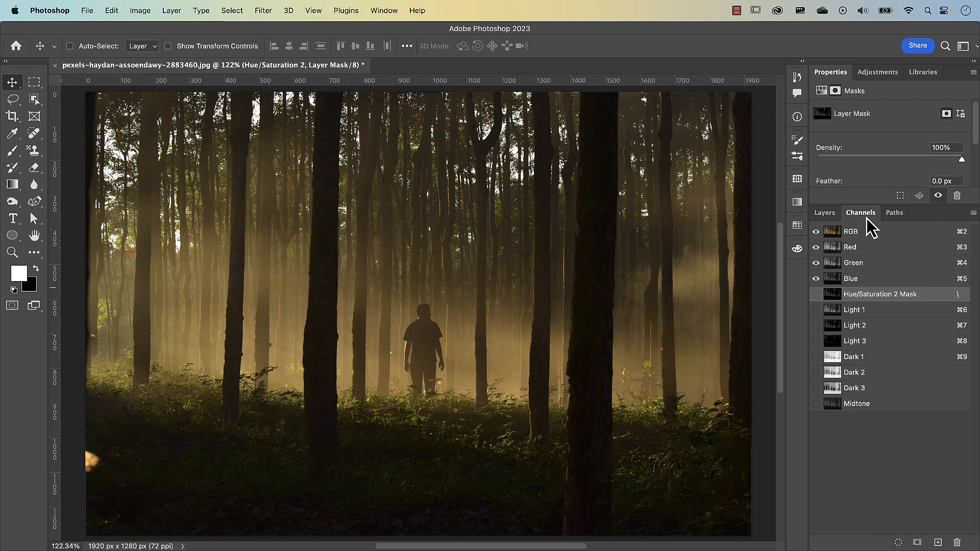
left_click(835, 342)
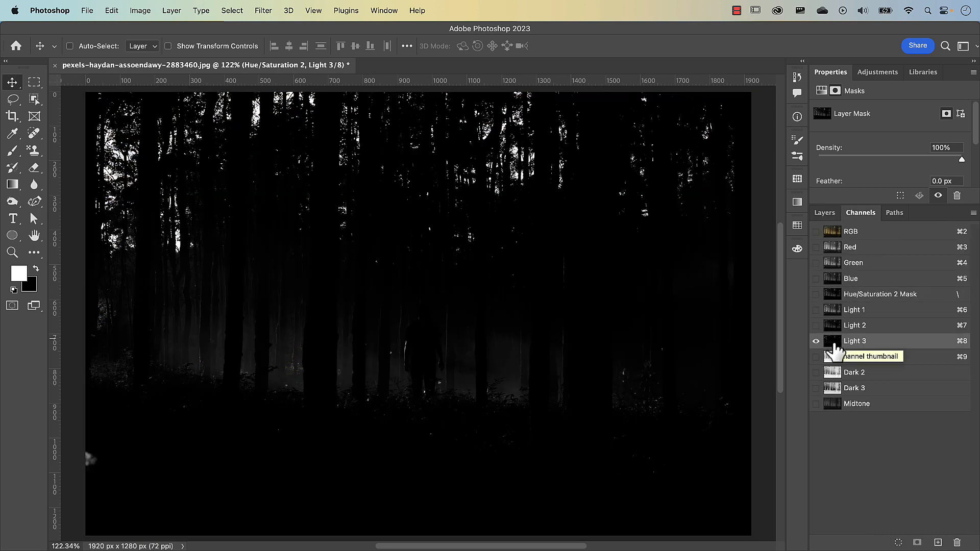
left_click(835, 346, "super")
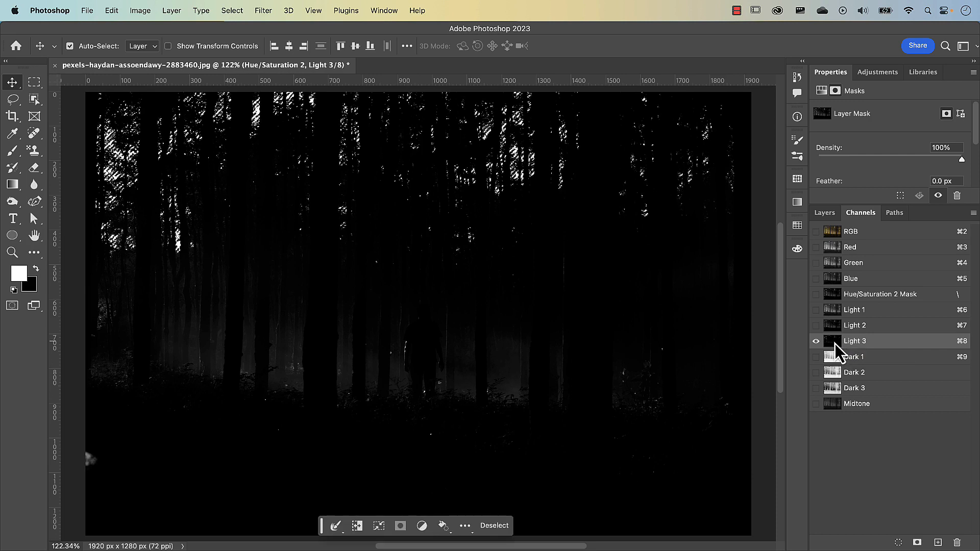
left_click(825, 213)
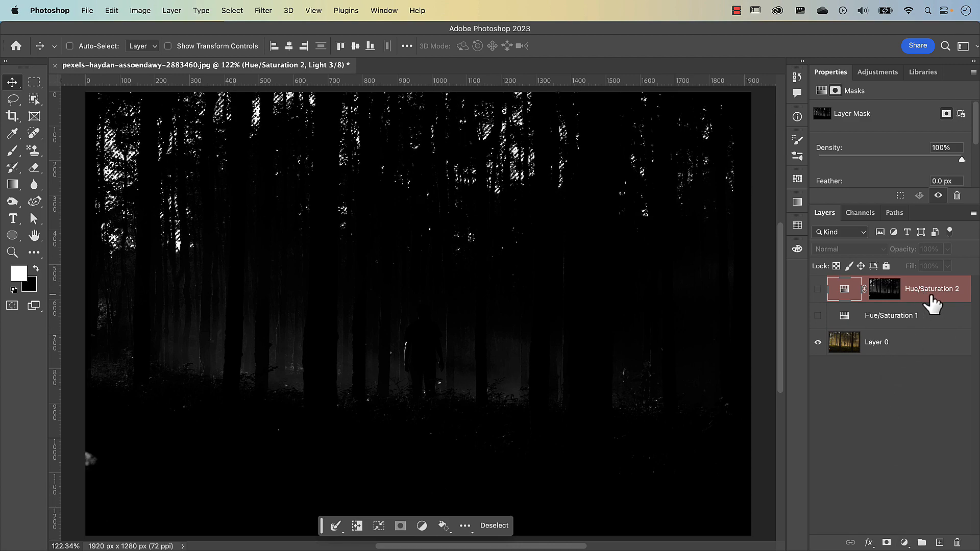
left_click(858, 213)
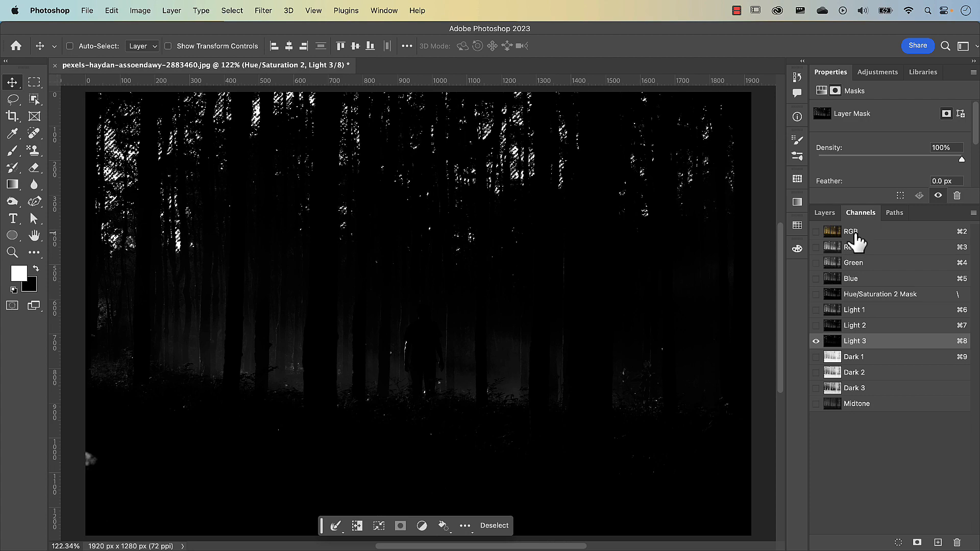
left_click(869, 233)
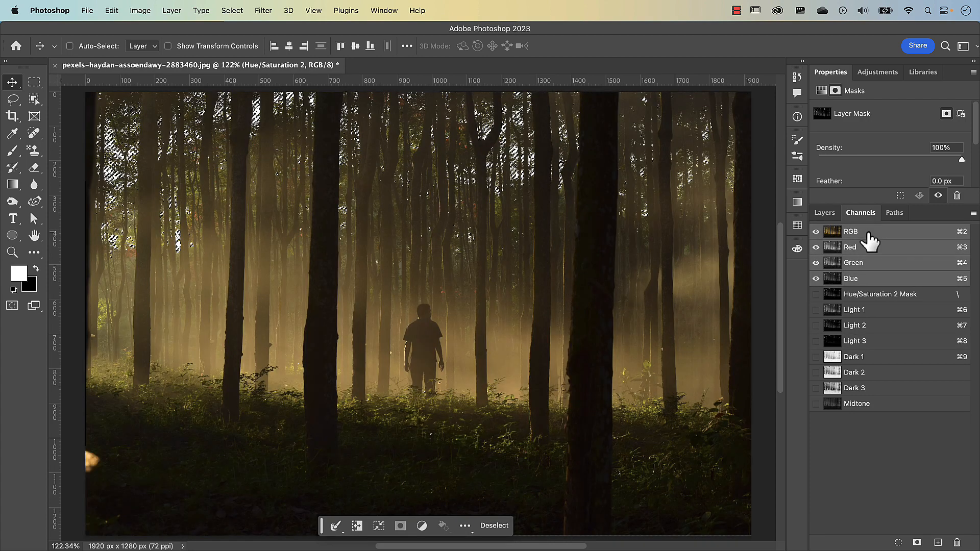
Step: Add a second masked Hue/Saturation adjustment layer from the Light 3 selection and view its mask on its own
left_click(826, 216)
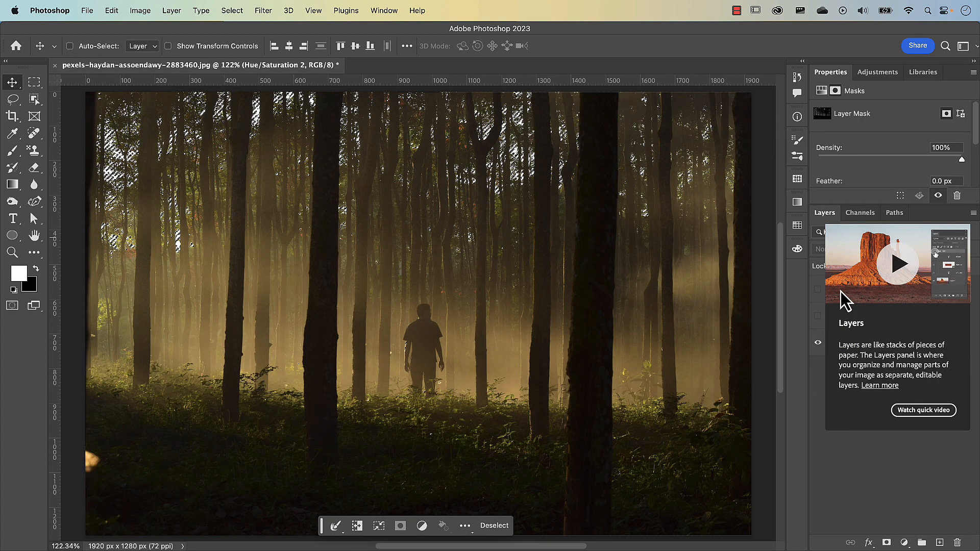
left_click(904, 543)
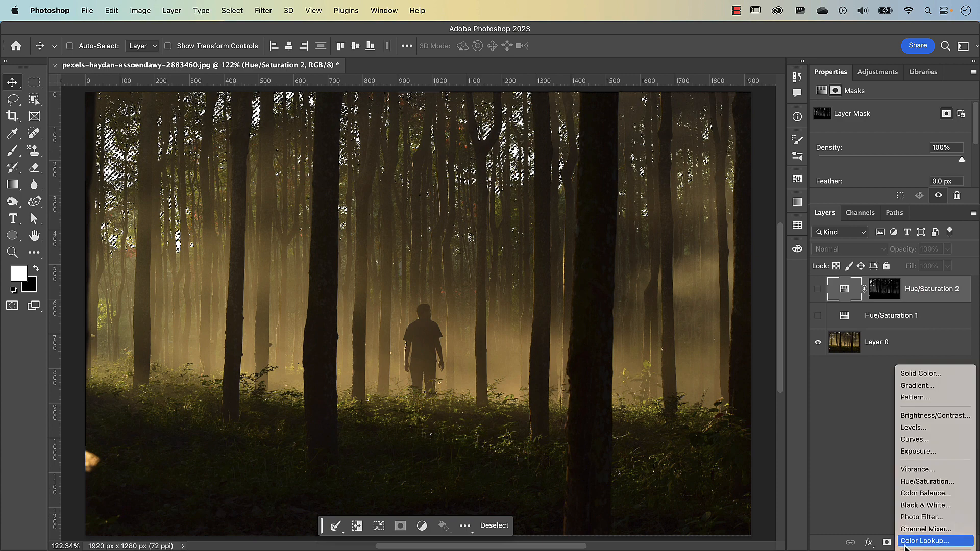
left_click(919, 481)
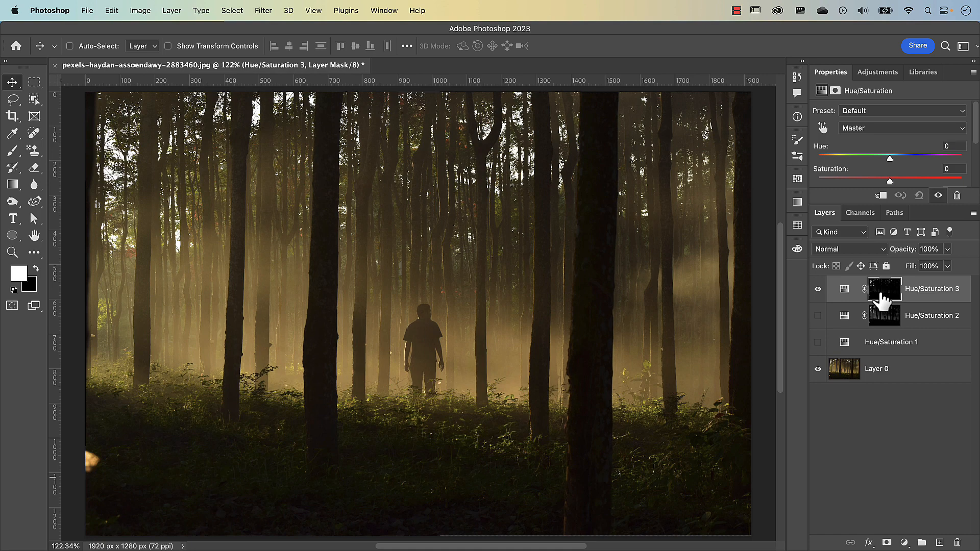
left_click(874, 295, "alt")
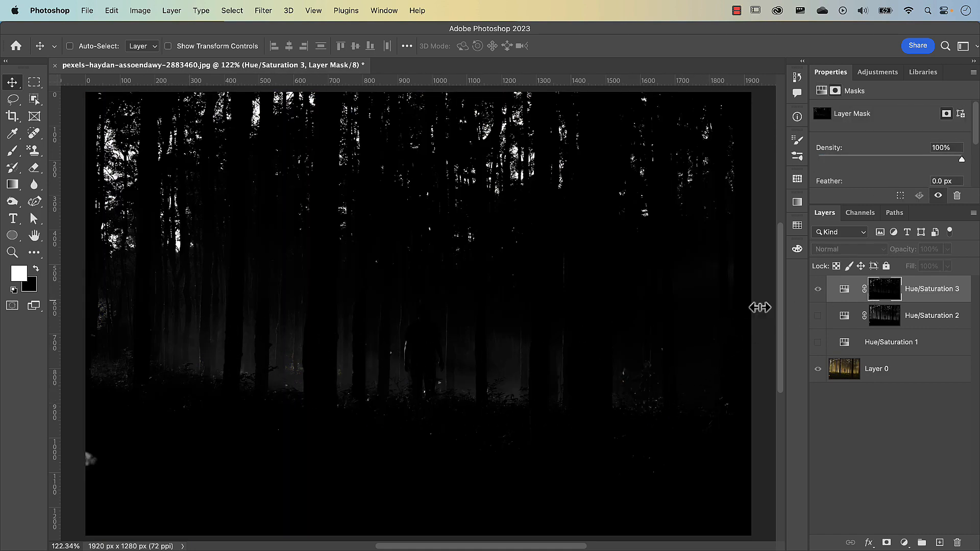
Step: Return to the Hue/Saturation 3 adjustment and set its hue to -153
left_click(845, 293)
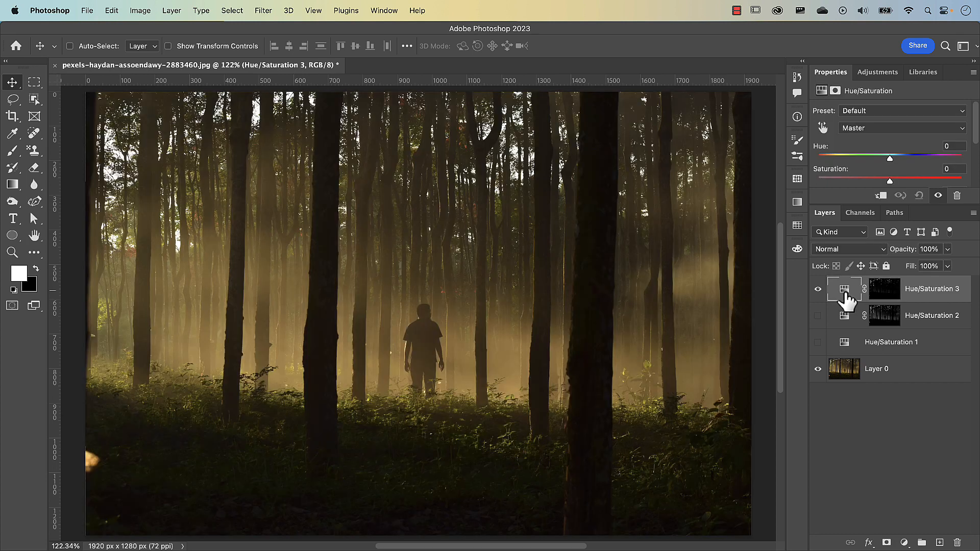
left_click_drag(890, 162, 839, 165)
mouse_move(839, 172)
left_mouse_down()
mouse_move(827, 173)
mouse_move(945, 166)
mouse_move(815, 165)
mouse_move(958, 163)
mouse_move(825, 164)
left_mouse_up()
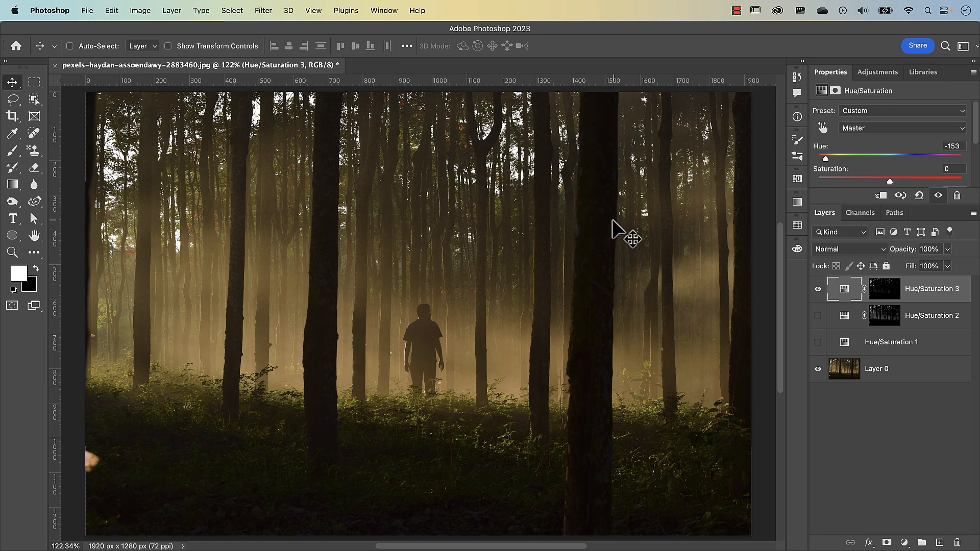
Step: Preview the Dark 2 and Dark 3 channels, load Dark 3 as a selection and return to the RGB composite channel
left_click(862, 215)
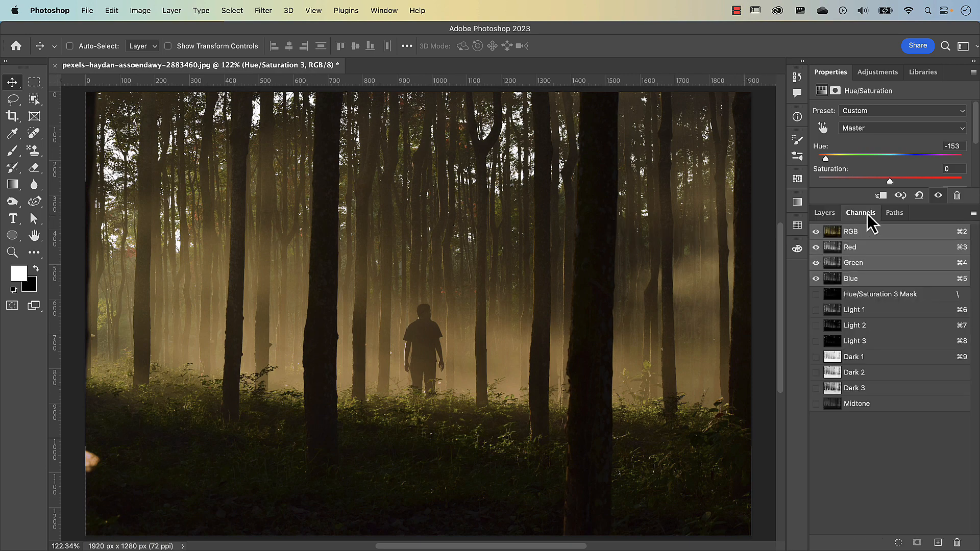
left_click(859, 377)
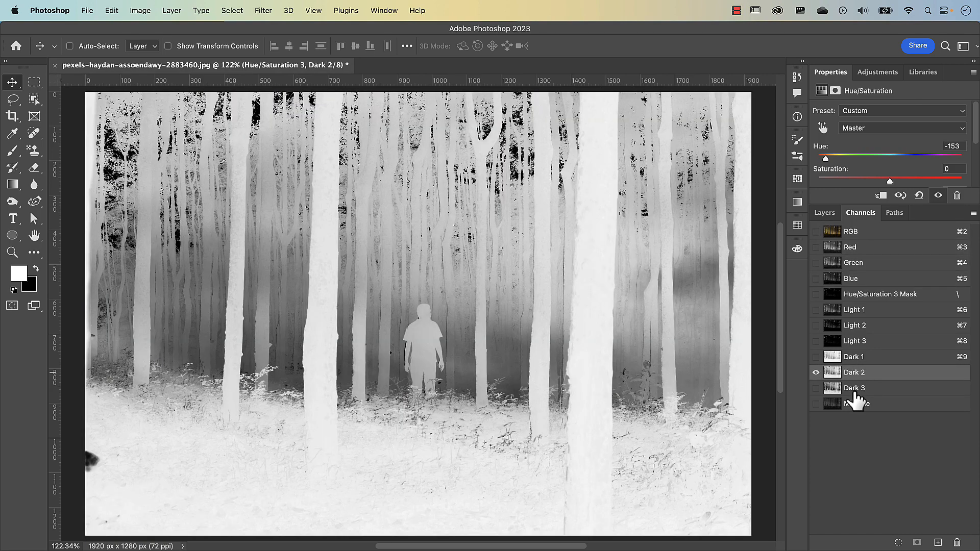
left_click(856, 393)
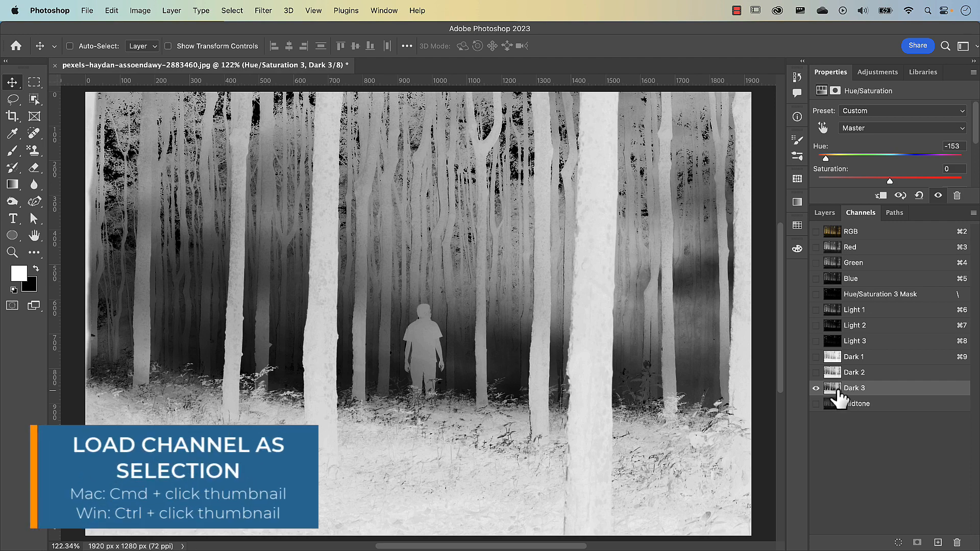
left_click(835, 389, "super")
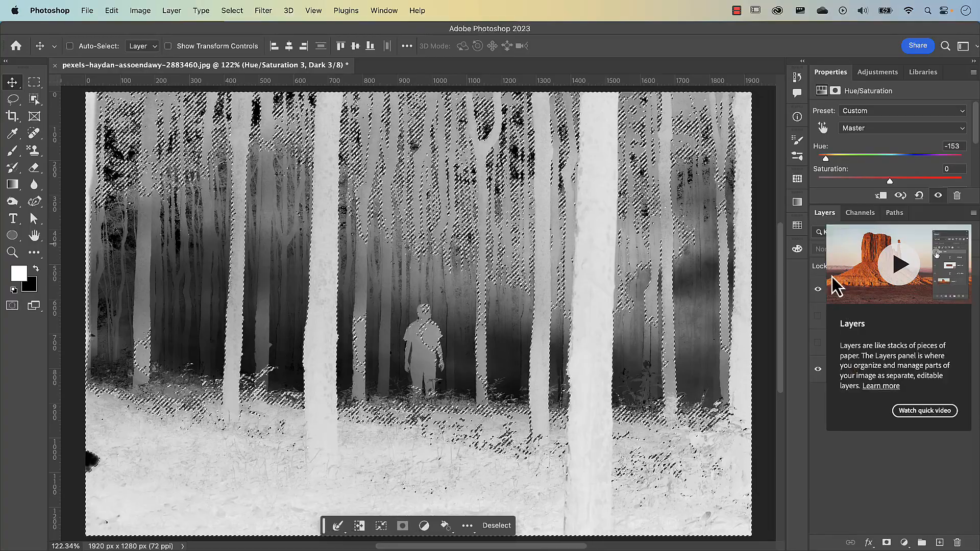
left_click(827, 215)
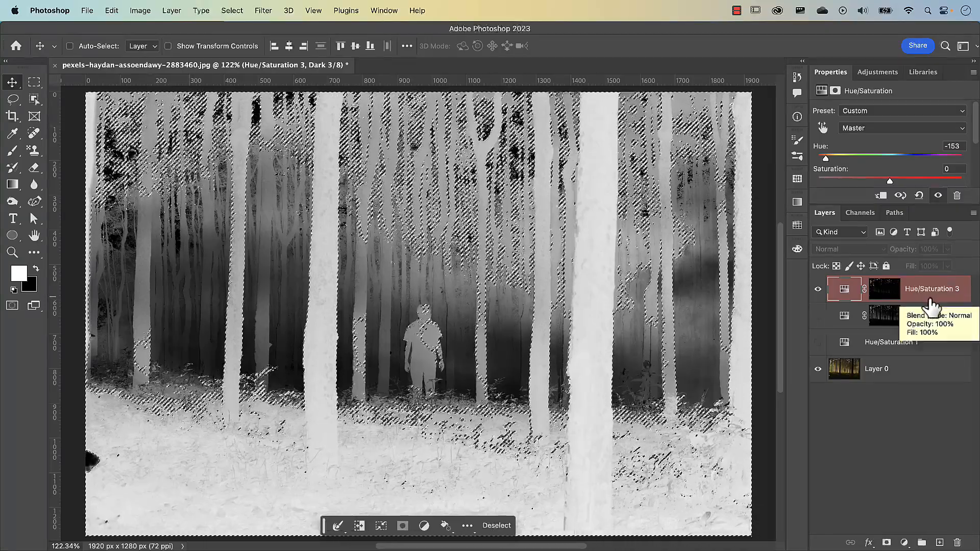
left_click(864, 215)
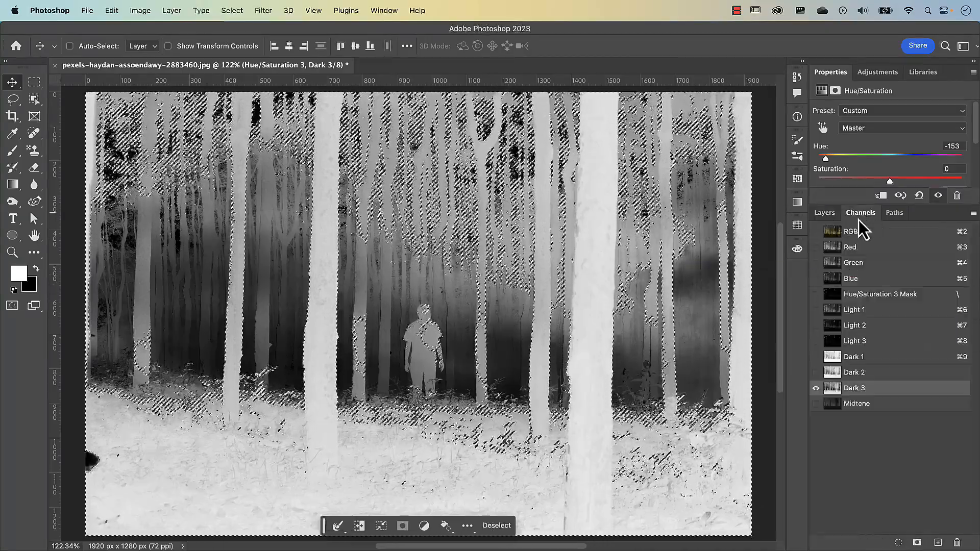
left_click(851, 232)
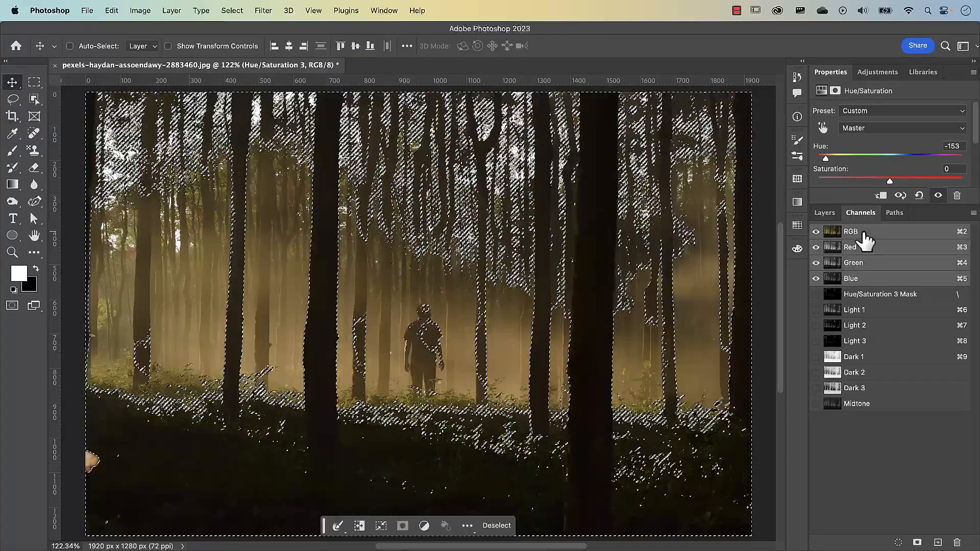
Step: Add a Curves adjustment layer above Hue/Saturation 3, masked by the loaded Dark 3 selection
left_click(828, 217)
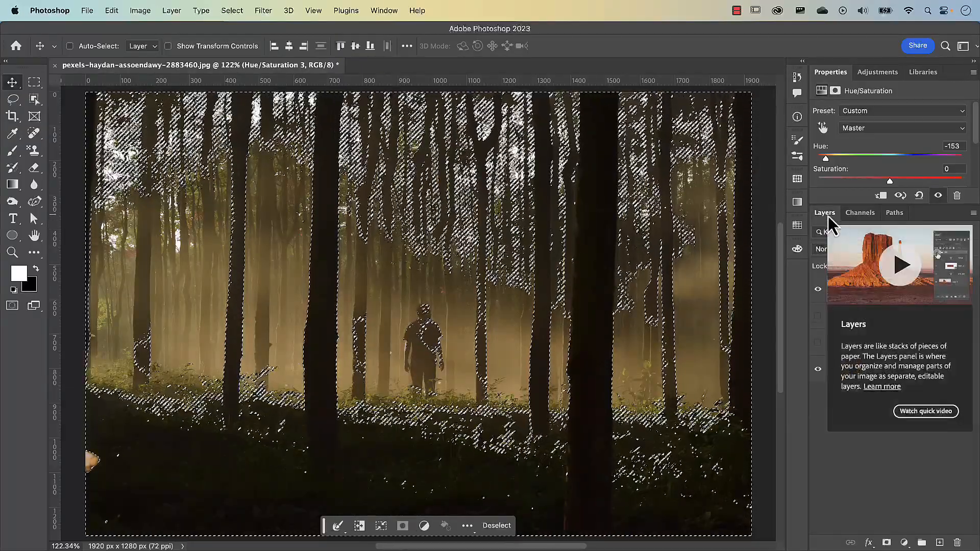
left_click(905, 543)
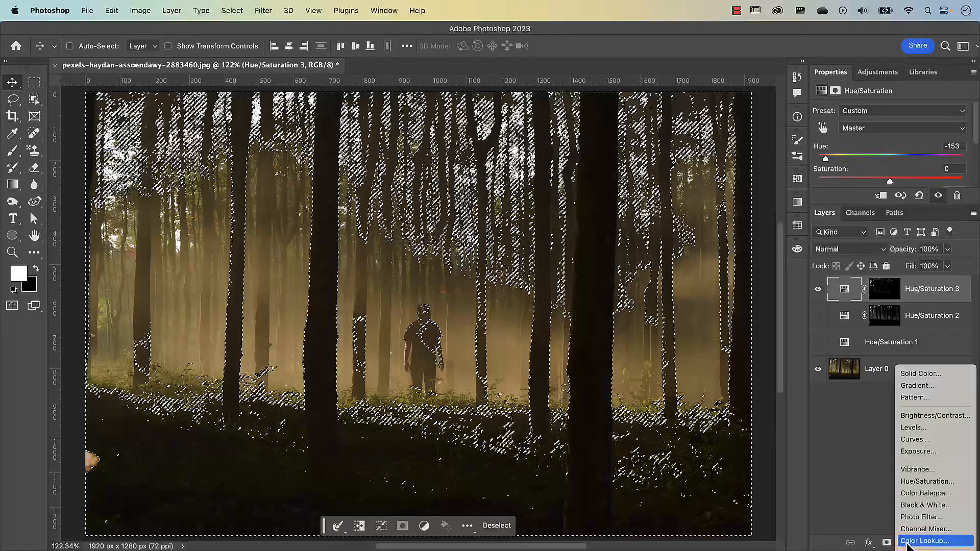
left_click(917, 442)
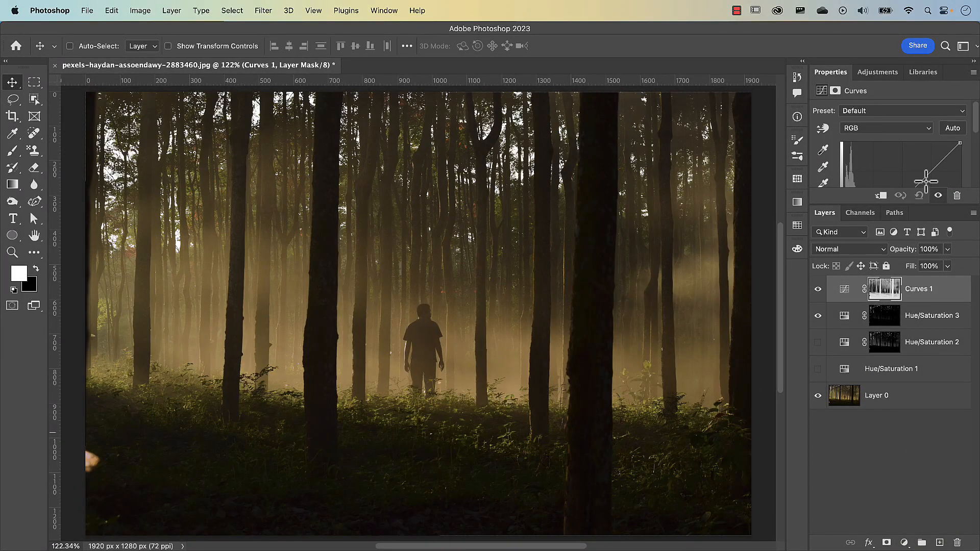
Step: Shape the Curves 1 curve with one point lifting the shadows and a second pulling the midtones back down towards the diagonal
left_click_drag(855, 207, 874, 292)
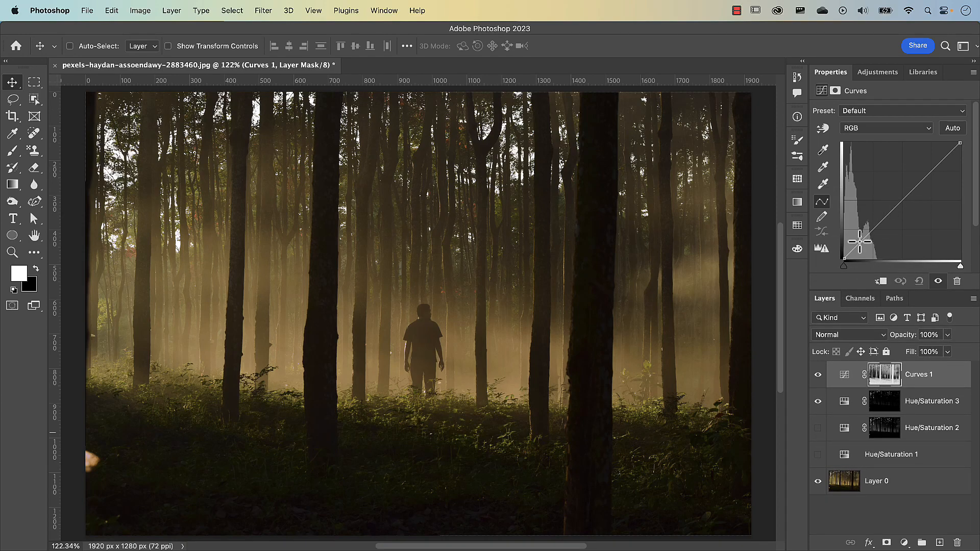
left_click_drag(859, 243, 860, 234)
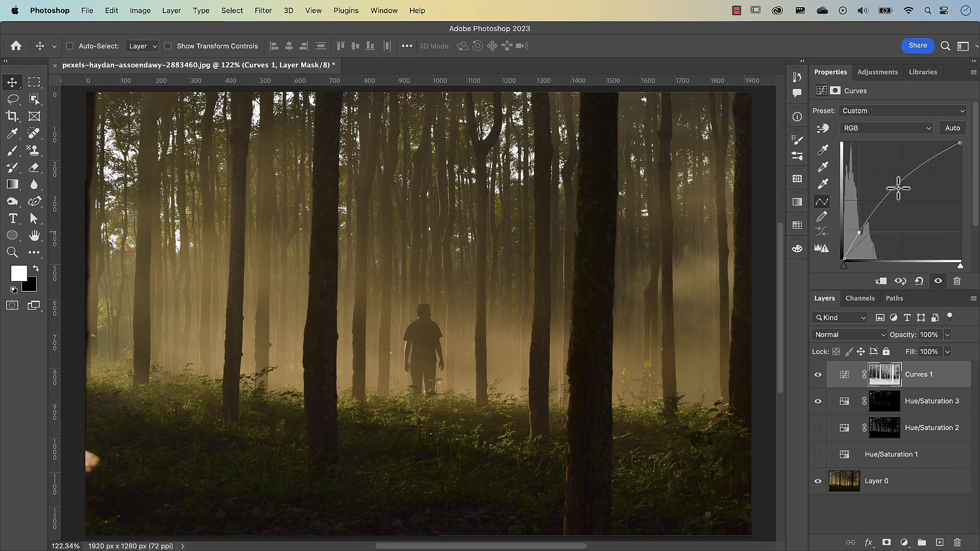
left_click_drag(855, 234, 855, 232)
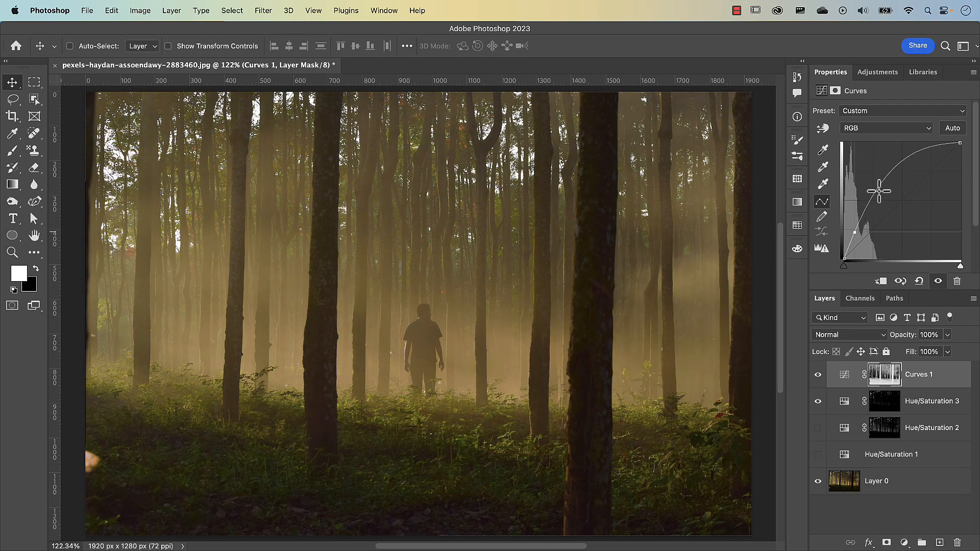
left_click_drag(876, 195, 890, 208)
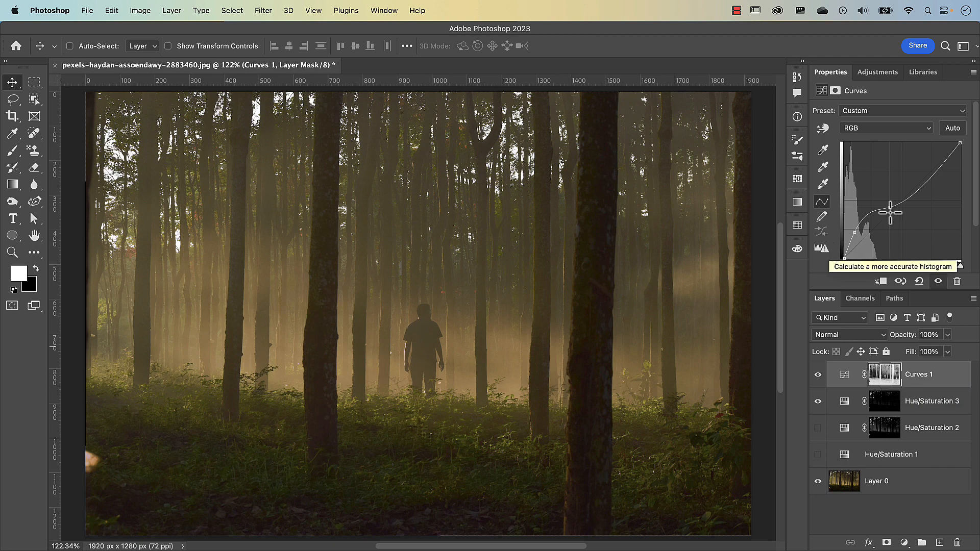
Step: Compare the image with the Curves 1 mask disabled and re-enabled, and review the list of saved channels
left_click(886, 379, "shift")
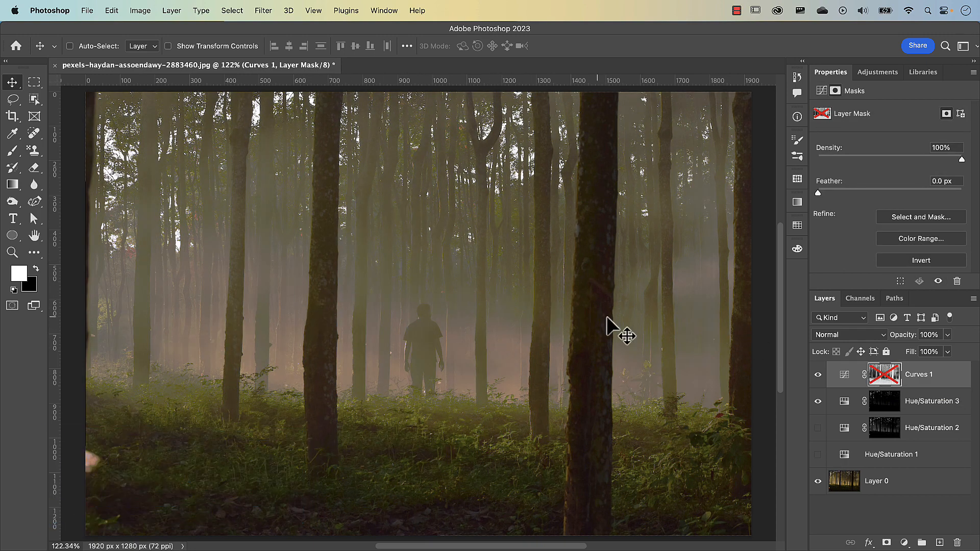
left_click(887, 382, "shift")
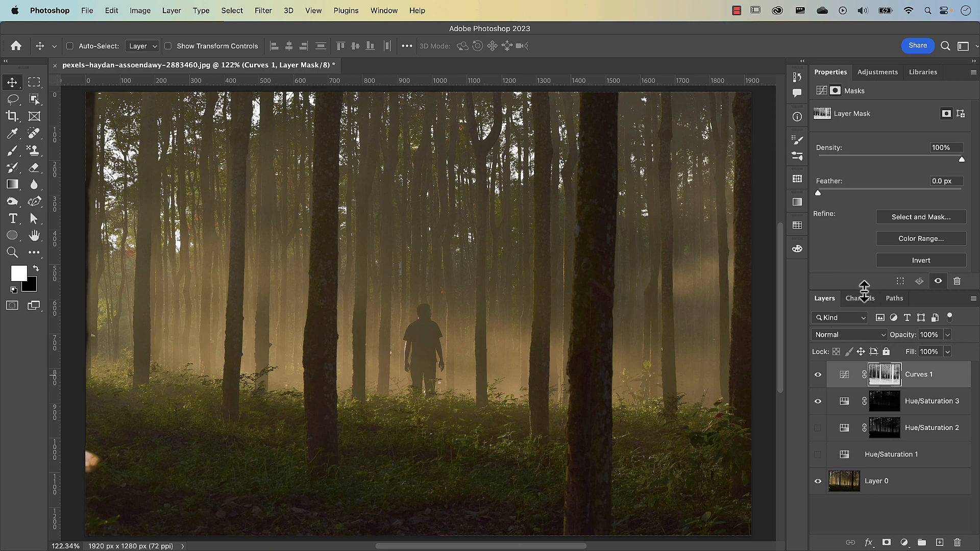
left_click_drag(863, 287, 852, 175)
left_click(860, 214)
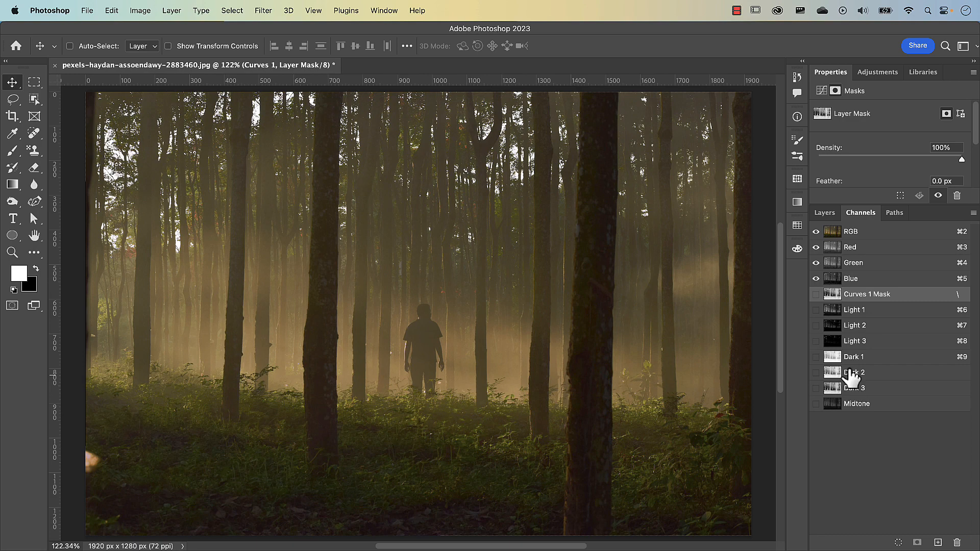
Step: Hide the Curves 1 and Hue/Saturation 3 adjustment layers and make Layer 0 the active layer
left_click(822, 216)
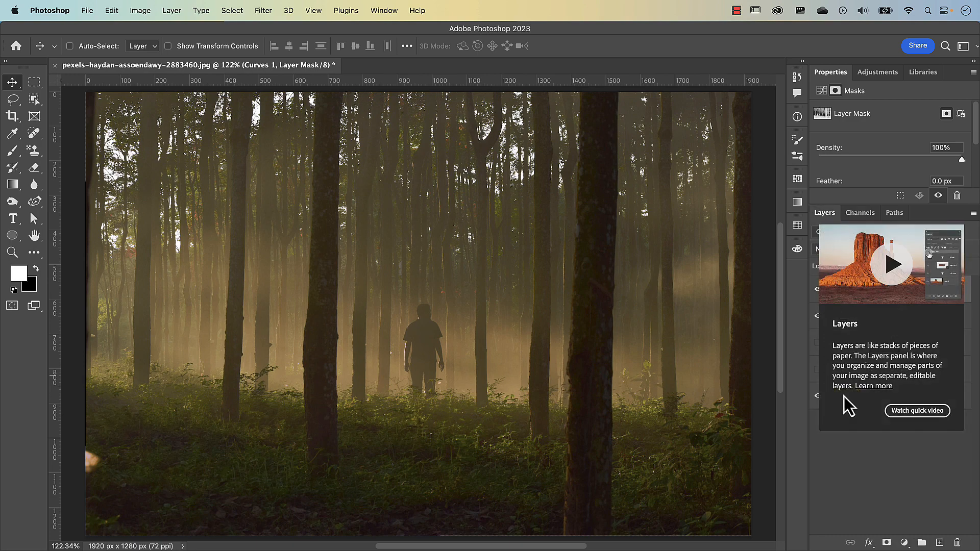
left_click(849, 460)
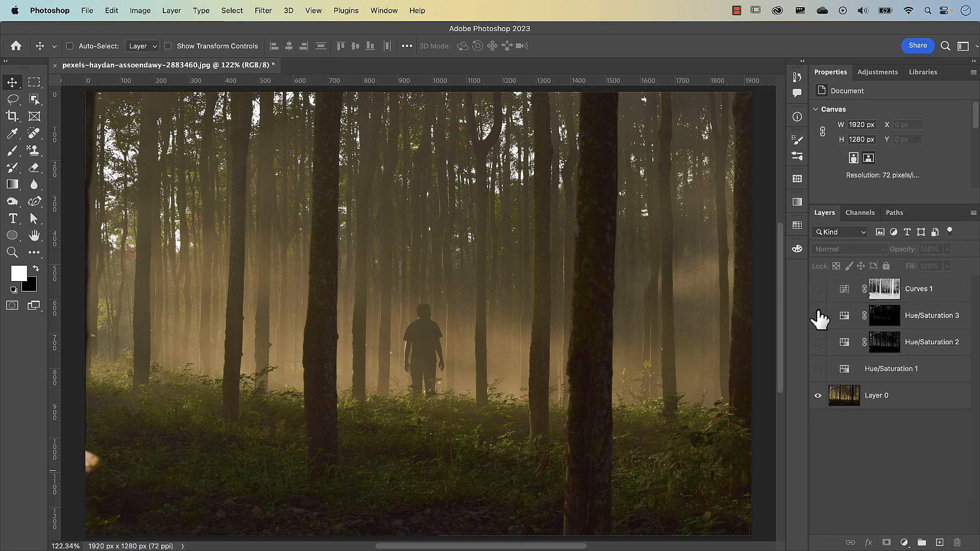
left_click(817, 316)
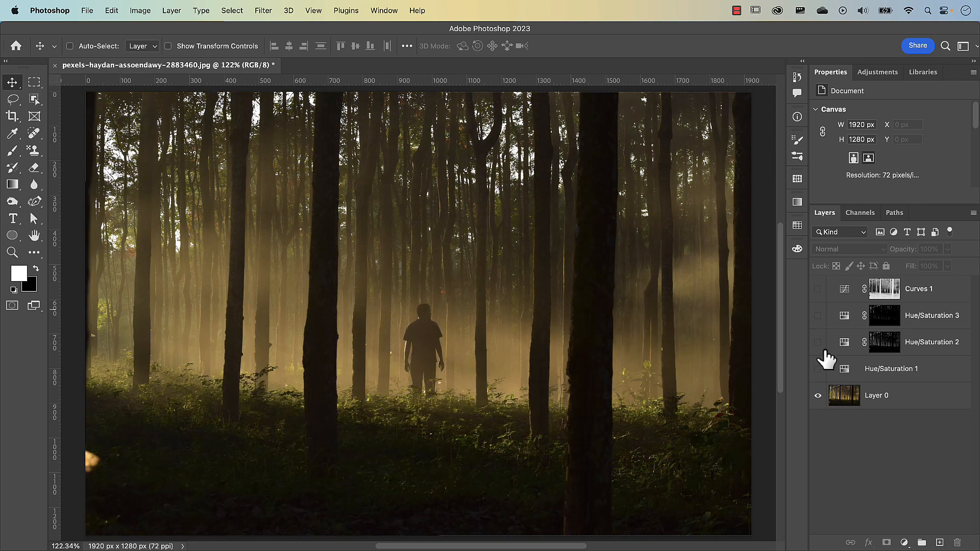
left_click(851, 400)
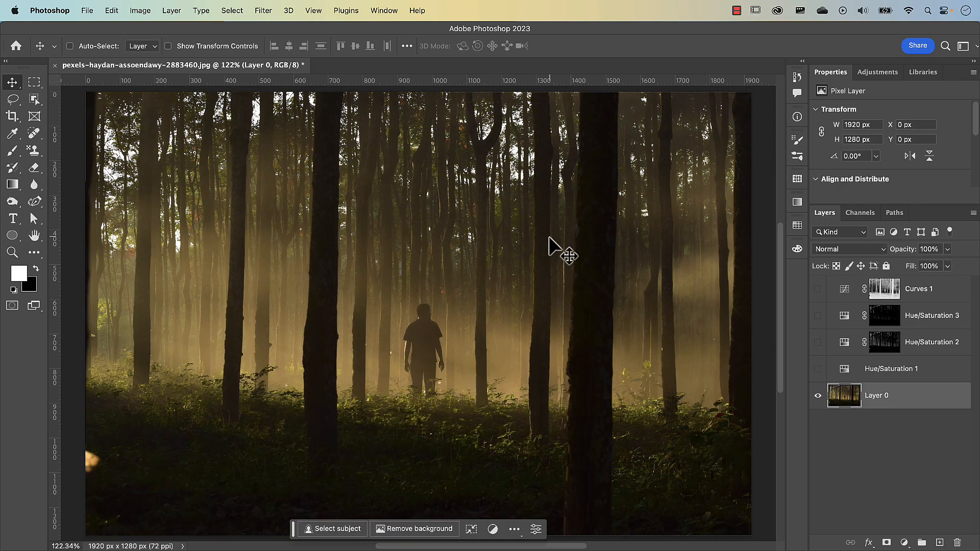
Step: Open Color Range for the forest photo layer and preview a selection based on Reds
left_click(232, 10)
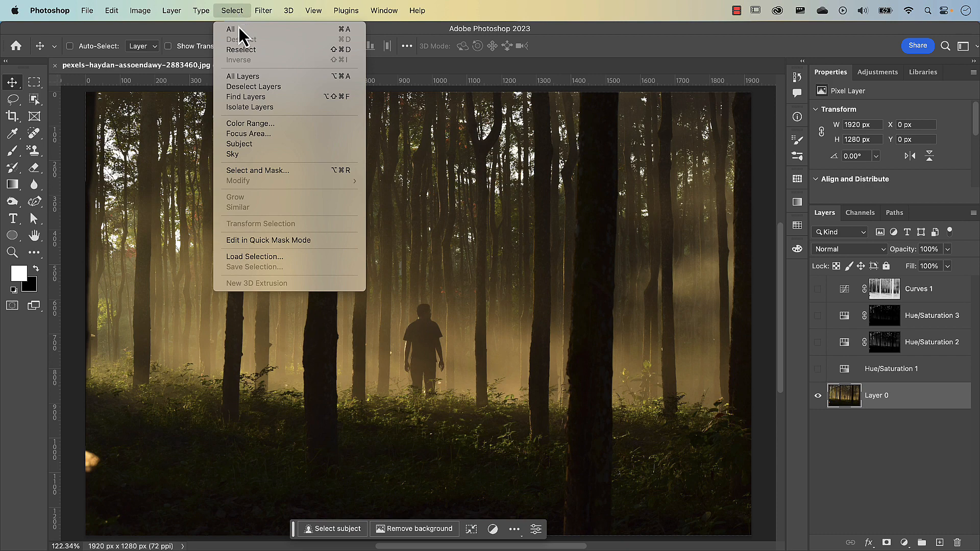
left_click(257, 125)
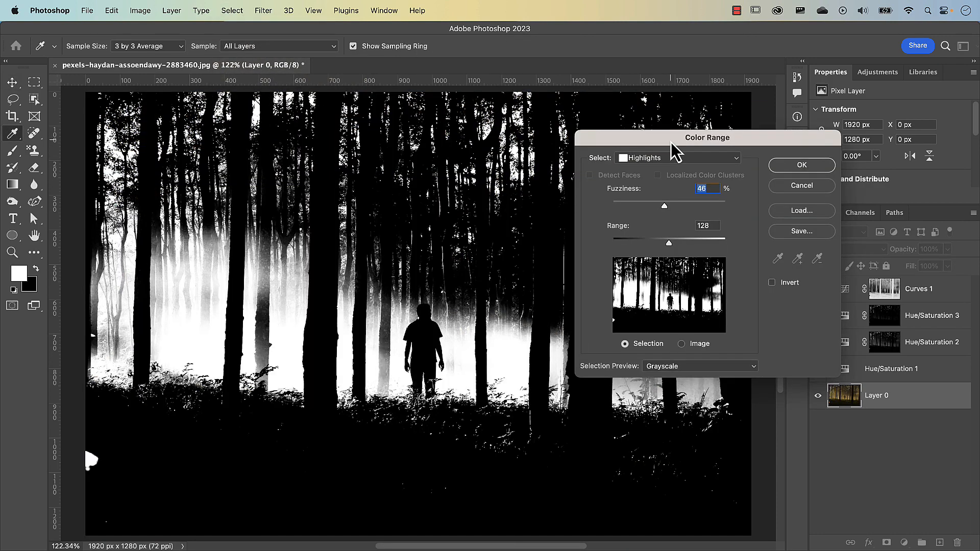
left_click_drag(671, 141, 613, 58)
left_click(611, 77)
mouse_move(611, 22)
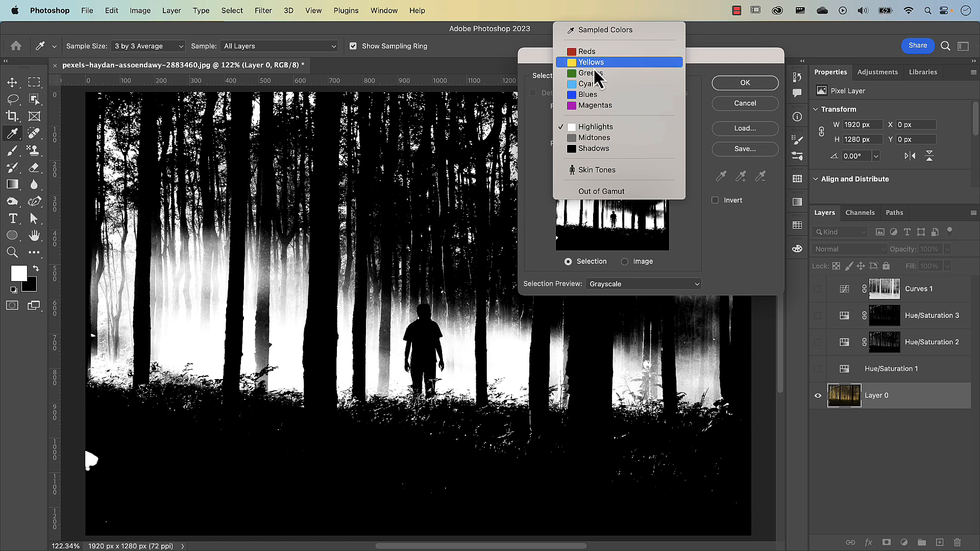
left_click(591, 53)
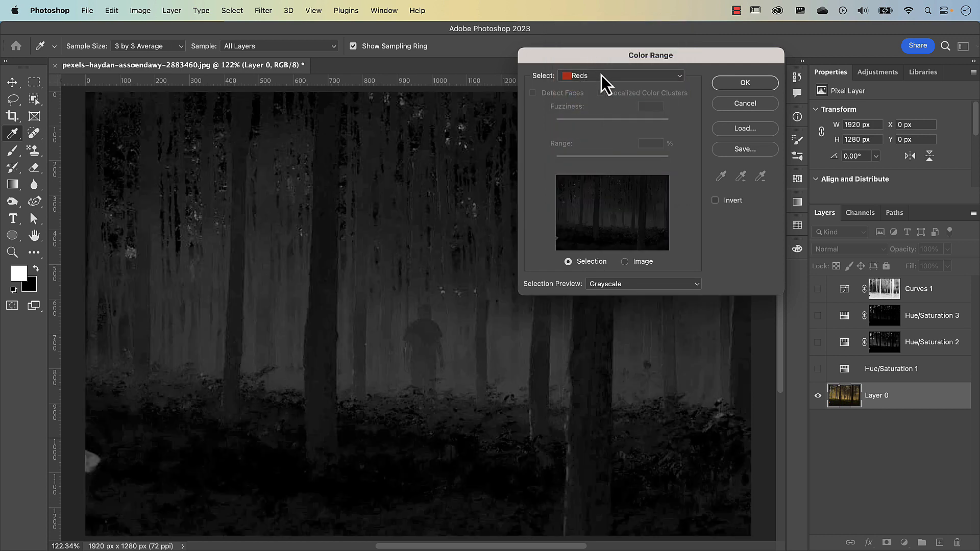
Step: Base the Color Range selection on Highlights, with the selection preview on Grayscale
left_click(601, 76)
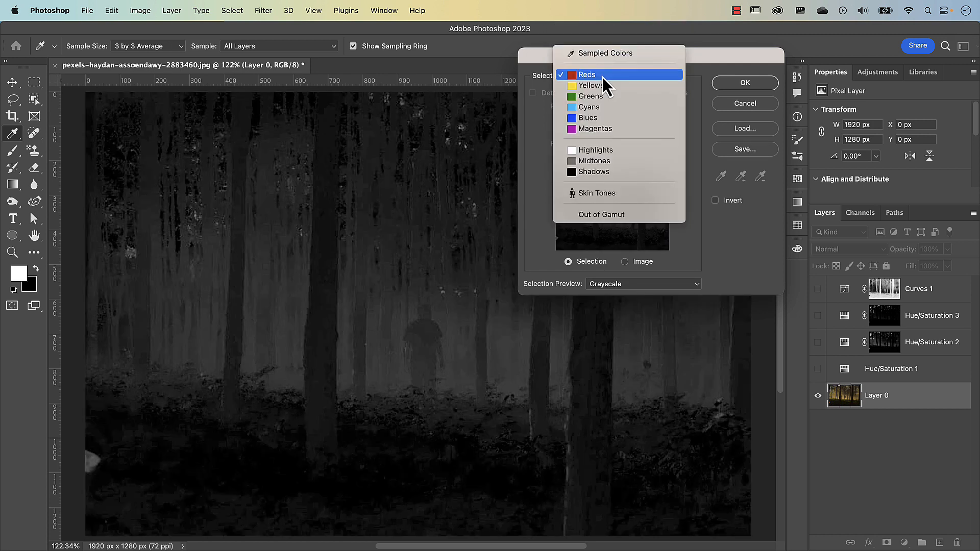
left_click(612, 152)
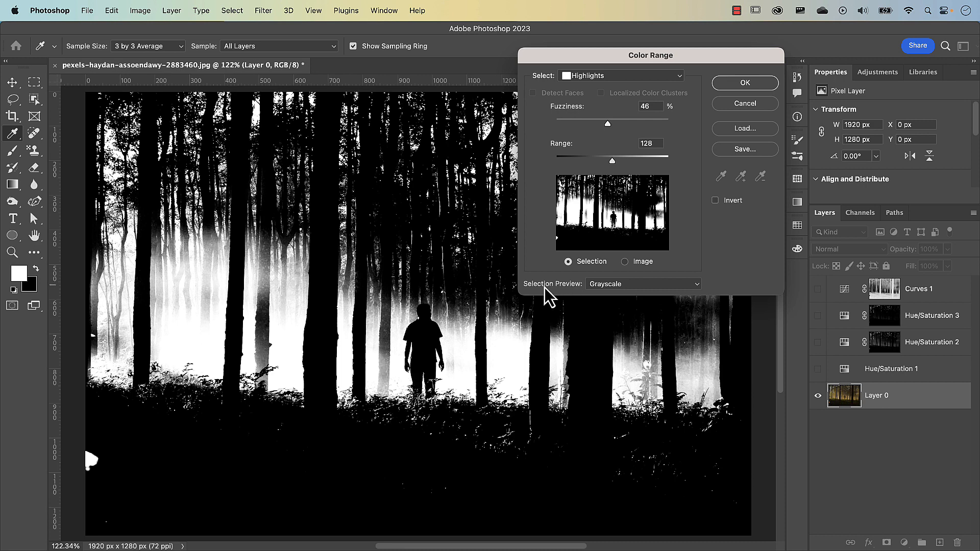
left_click(612, 285)
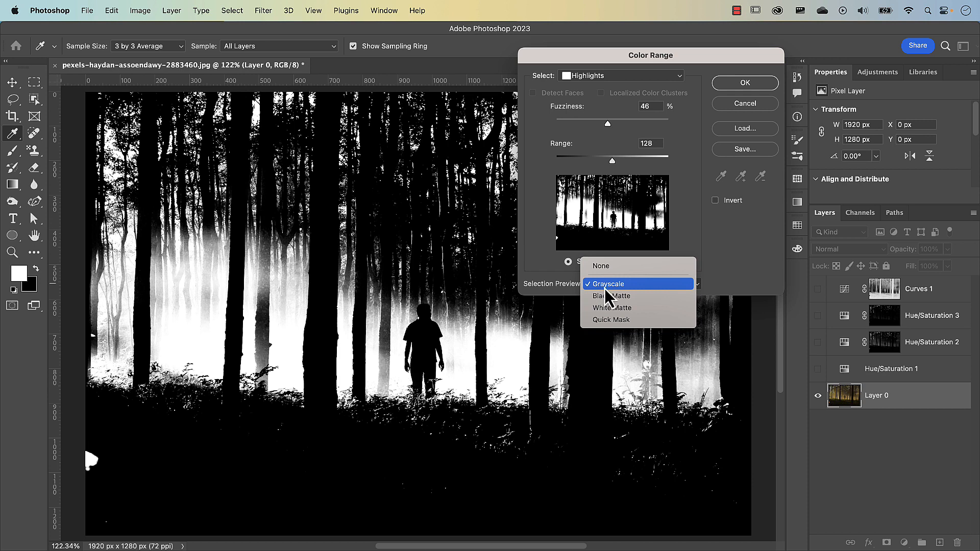
left_click(606, 286)
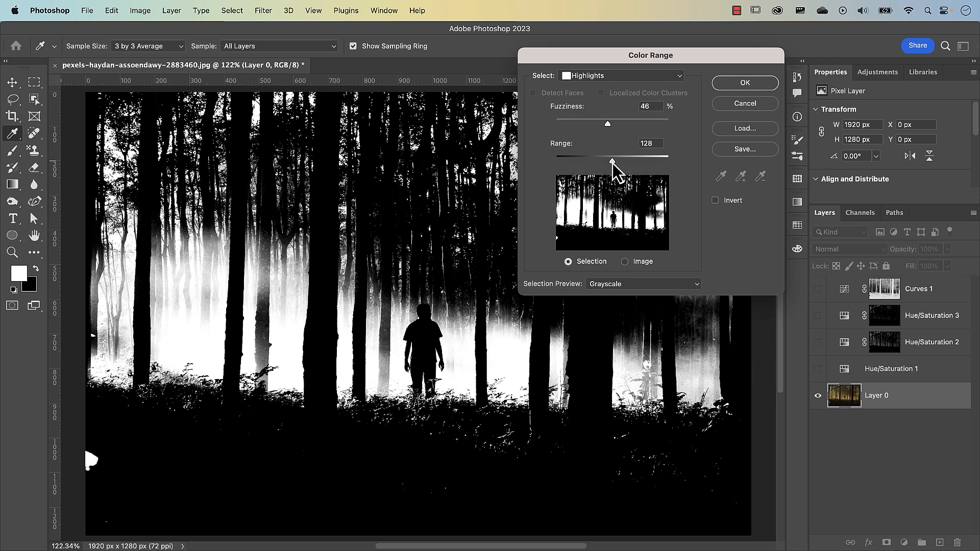
Step: Try the highlights range at 167 and 80, and lower the fuzziness to 31%
mouse_move(613, 162)
left_mouse_down()
mouse_move(667, 165)
mouse_move(630, 164)
left_mouse_up()
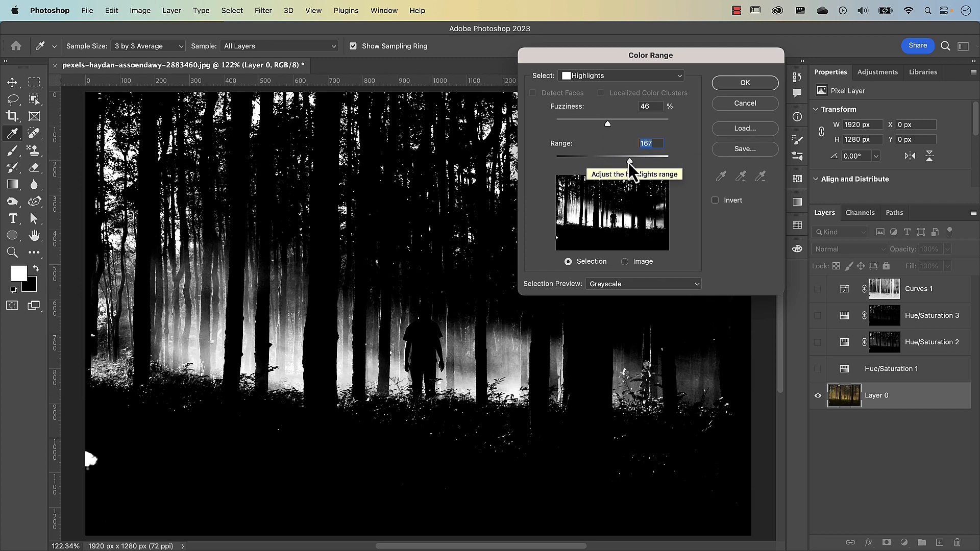
left_click_drag(630, 164, 592, 164)
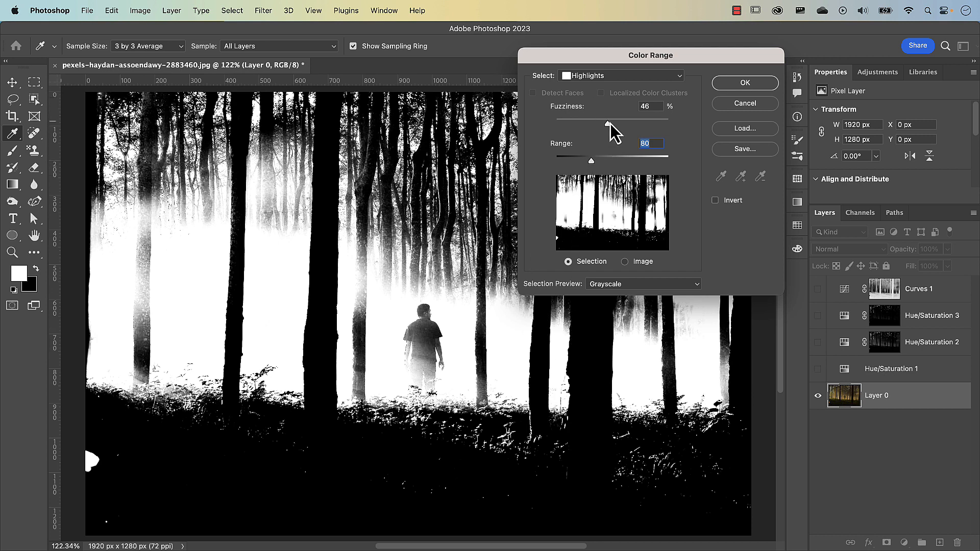
mouse_move(602, 125)
left_mouse_down()
mouse_move(587, 125)
mouse_move(622, 127)
mouse_move(594, 132)
left_mouse_up()
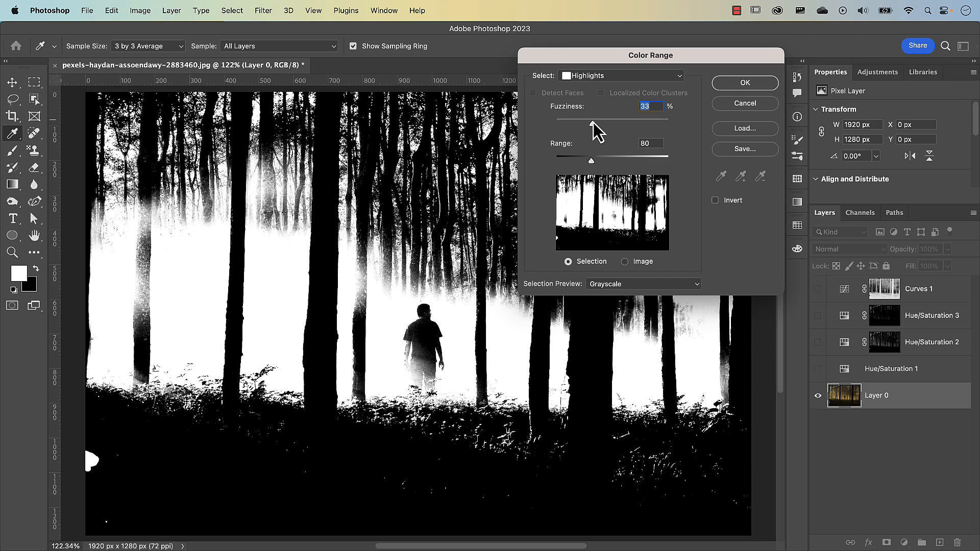
mouse_move(593, 124)
left_mouse_down()
mouse_move(606, 127)
mouse_move(591, 127)
left_mouse_up()
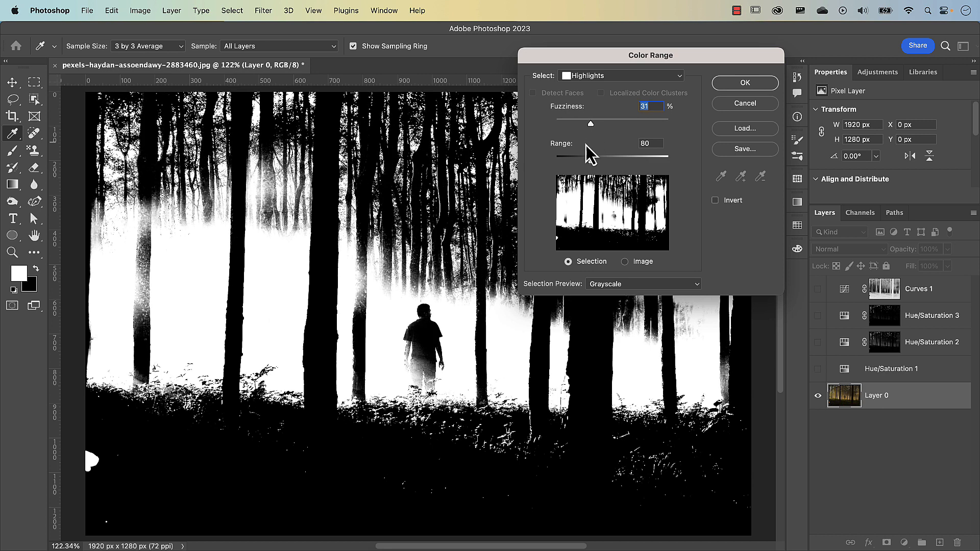
Step: Select the highlights with range 126 and fuzziness 39%, and add a Hue/Saturation adjustment layer masked by that selection
left_click_drag(590, 167, 611, 162)
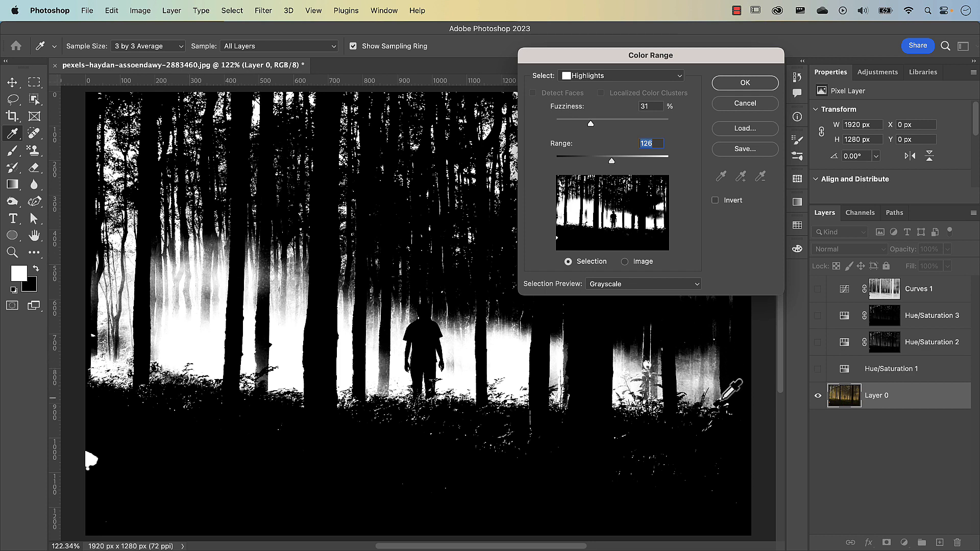
left_click_drag(591, 124, 601, 128)
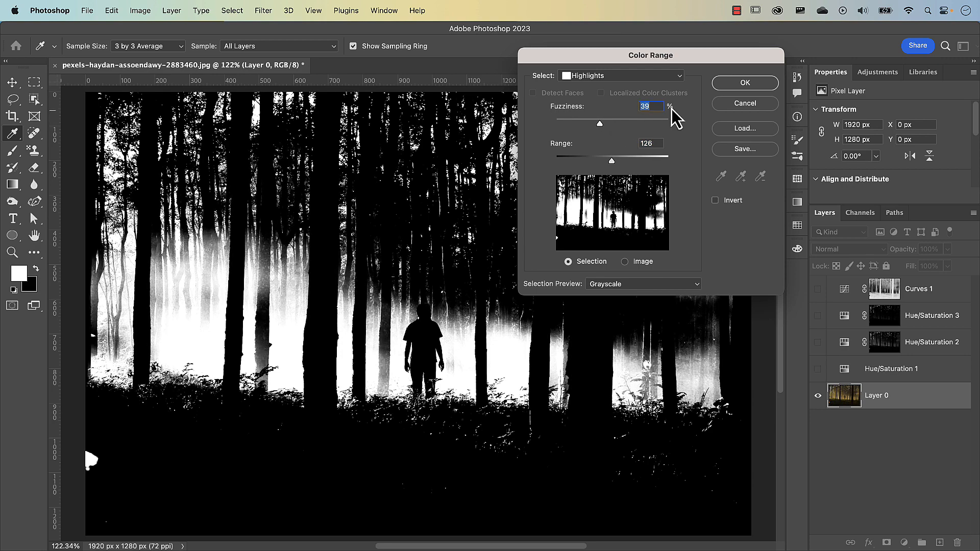
left_click(748, 83)
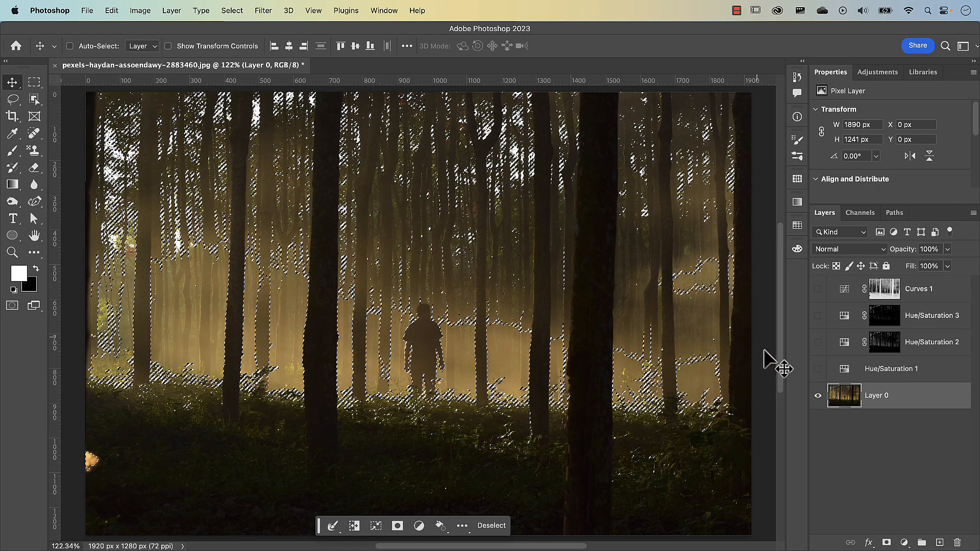
left_click(904, 542)
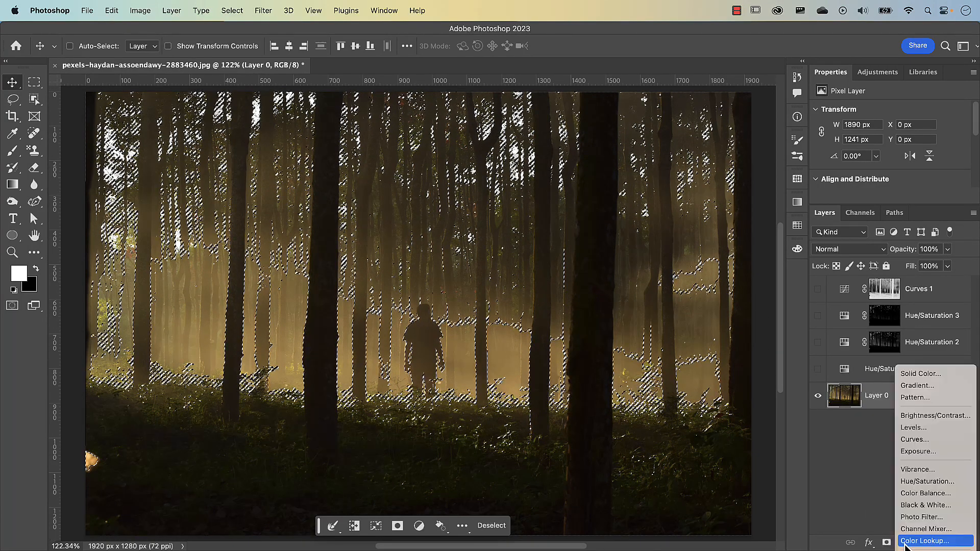
left_click(913, 486)
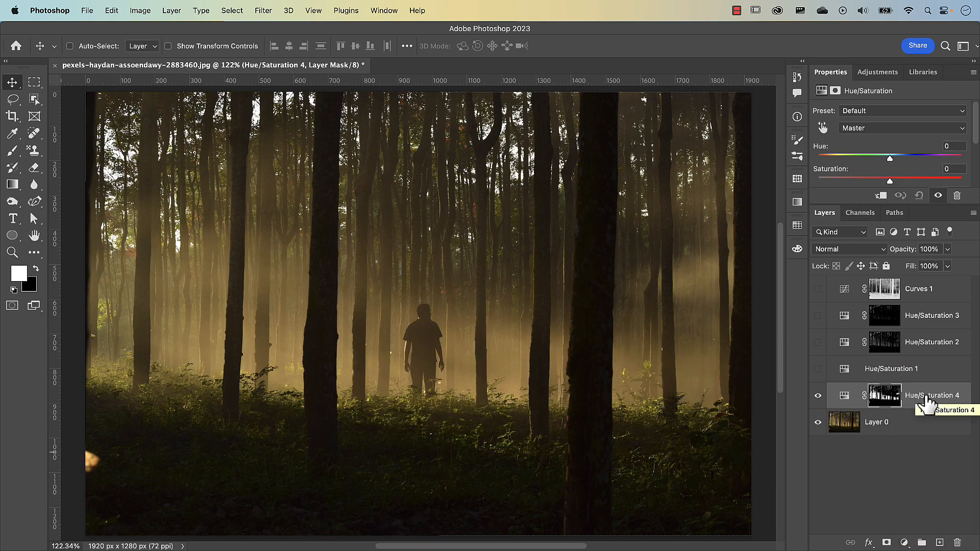
Step: Rename the new adjustment layer Colour range and set its hue to +74
double_click(935, 396)
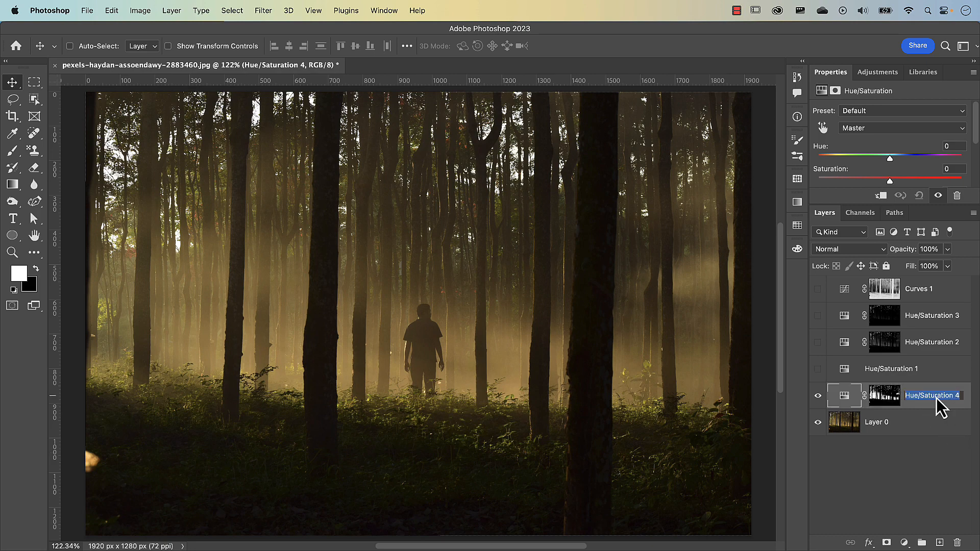
type("Colour range")
key("Return")
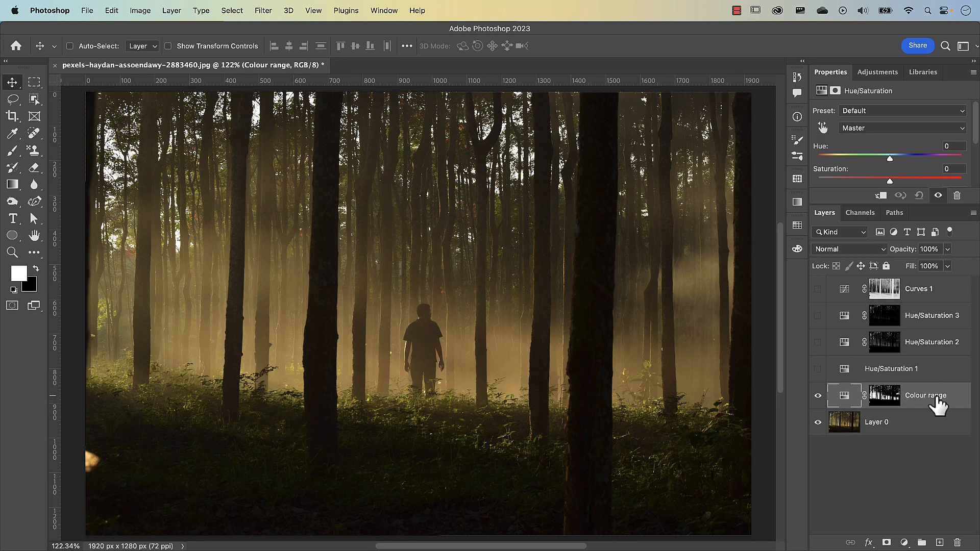
left_click_drag(889, 159, 936, 174)
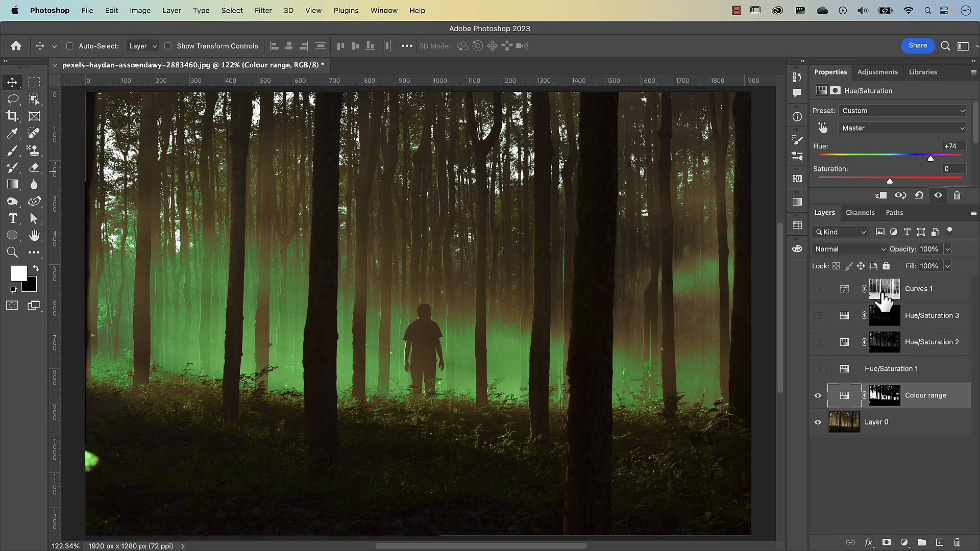
Step: Look over the Highlights, Midtones and Shadows choices of the Color Range command and leave without making a selection
left_click(232, 10)
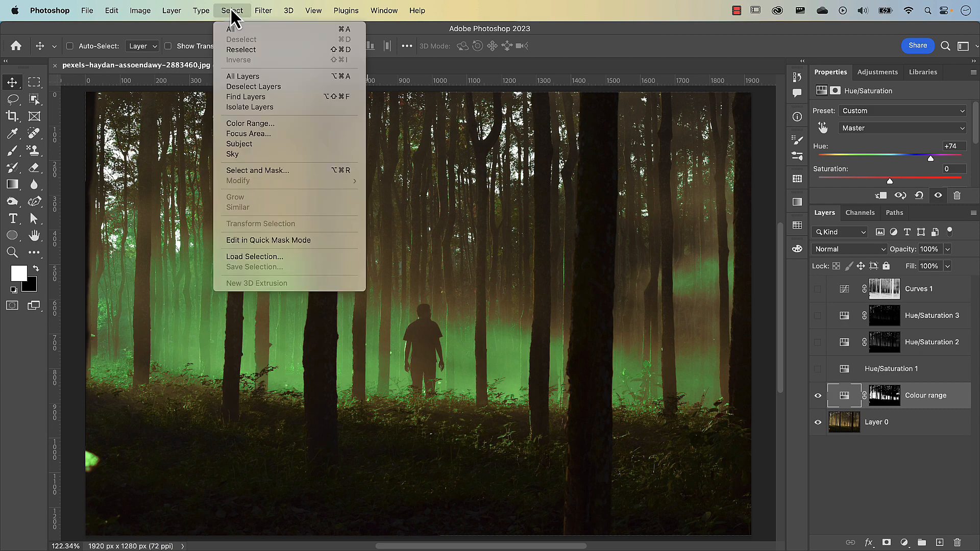
left_click(243, 125)
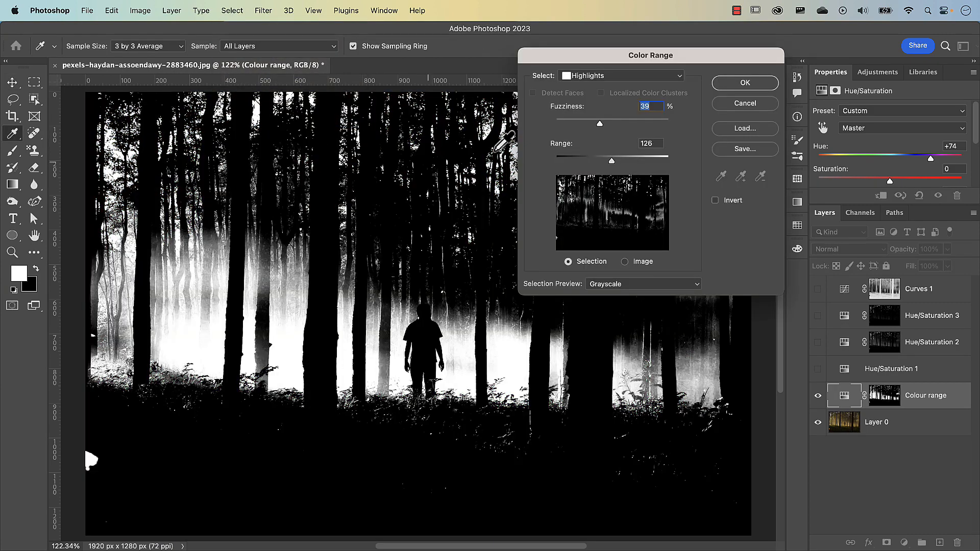
left_click(605, 75)
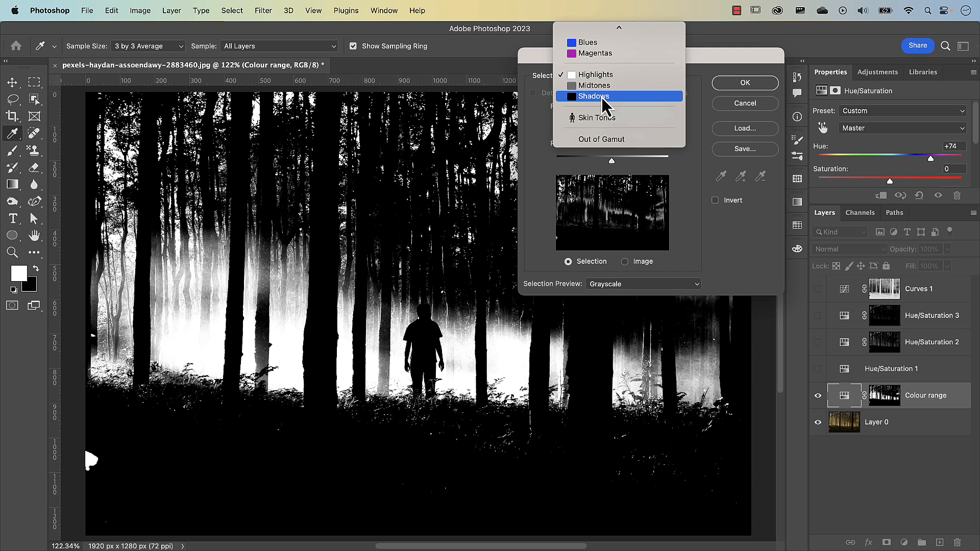
left_click(752, 109)
left_click(752, 109)
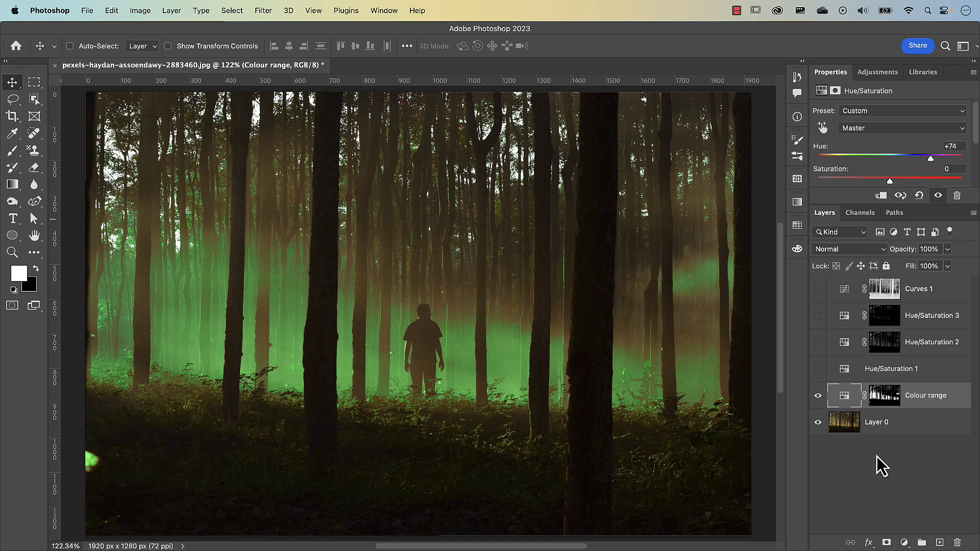
Step: Hide the Colour range layer and add a Hue/Saturation adjustment layer directly above Layer 0
left_click(818, 396)
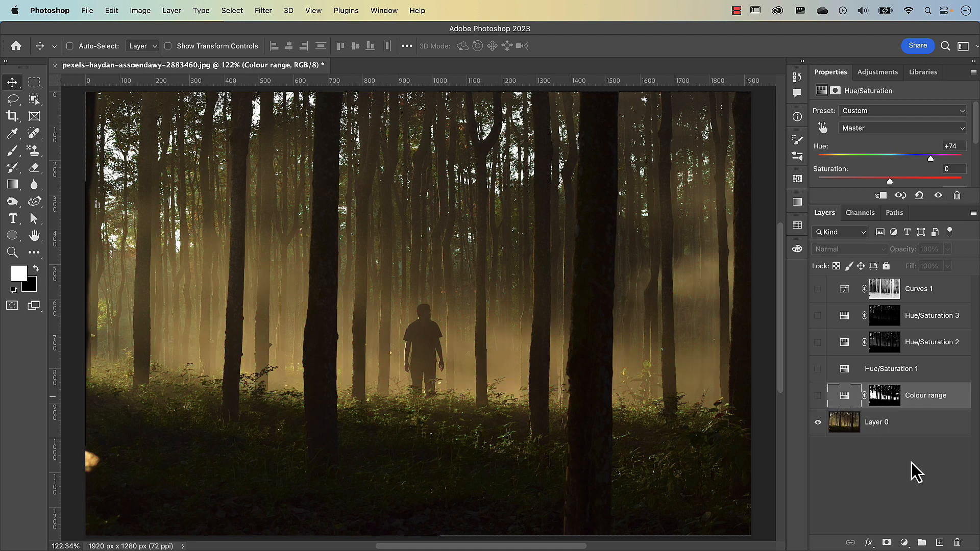
left_click(911, 432)
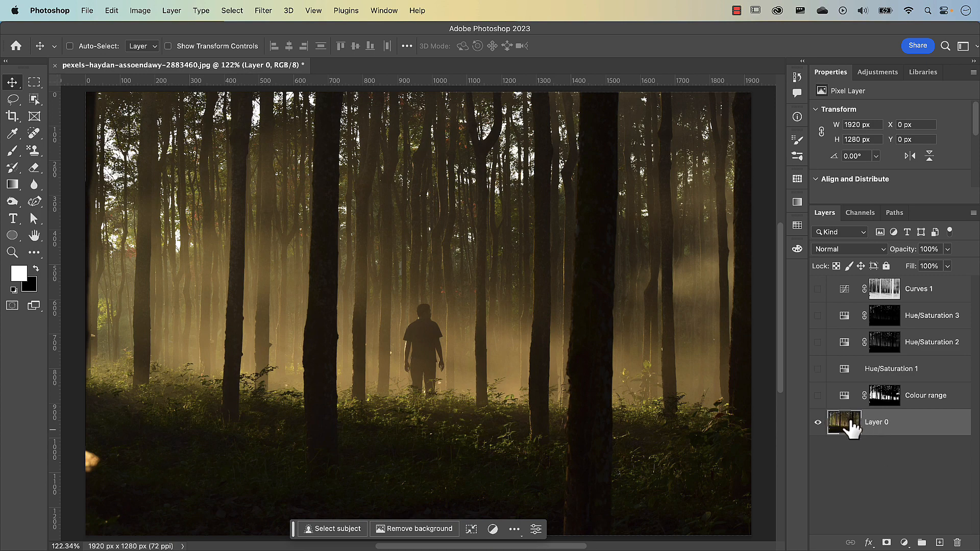
left_click(904, 542)
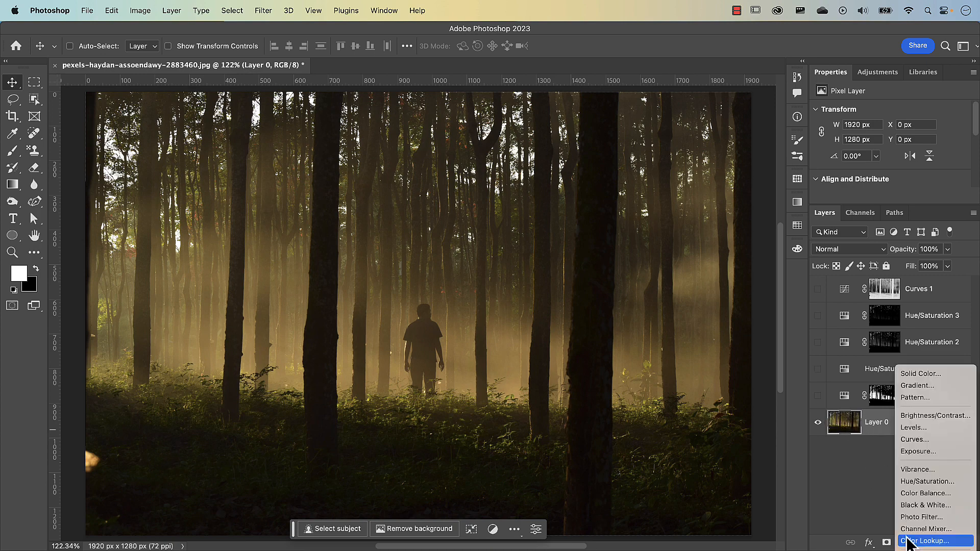
left_click(913, 485)
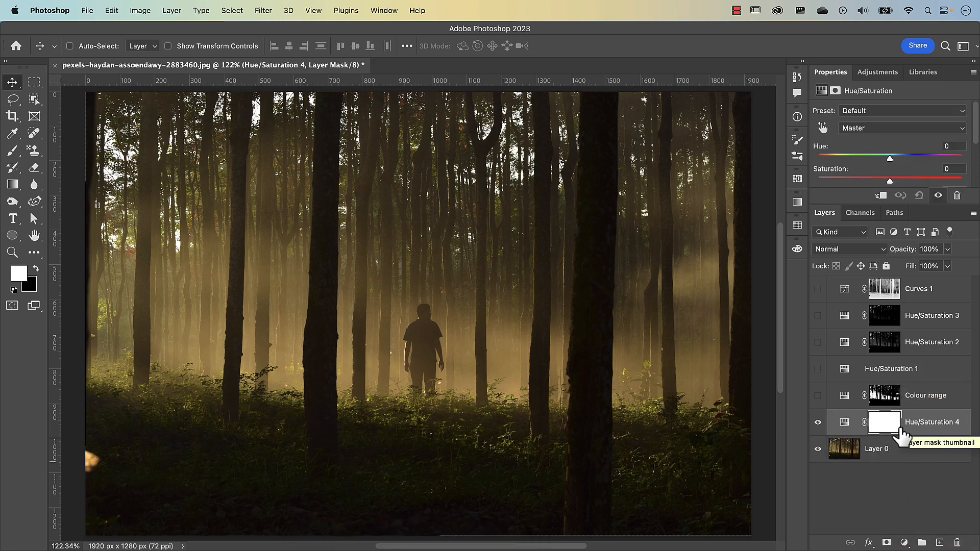
Step: Group the layers from Curves 1 down to Colour range and hide the group
left_click(926, 296)
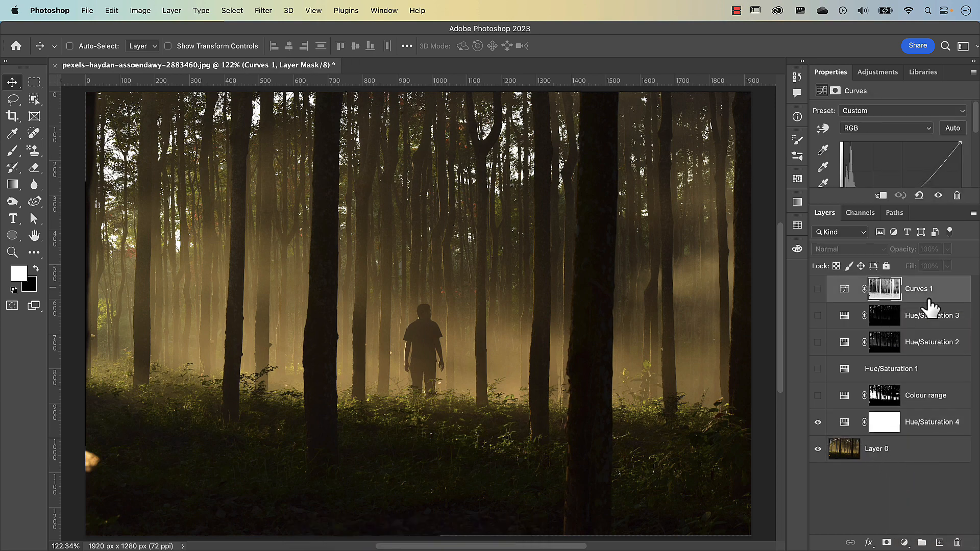
left_click(919, 401, "shift")
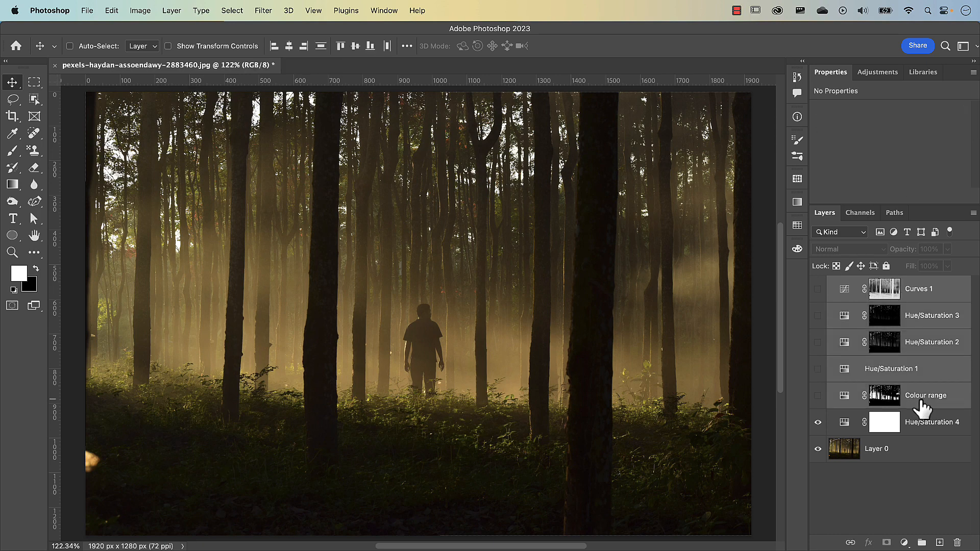
key("super+g")
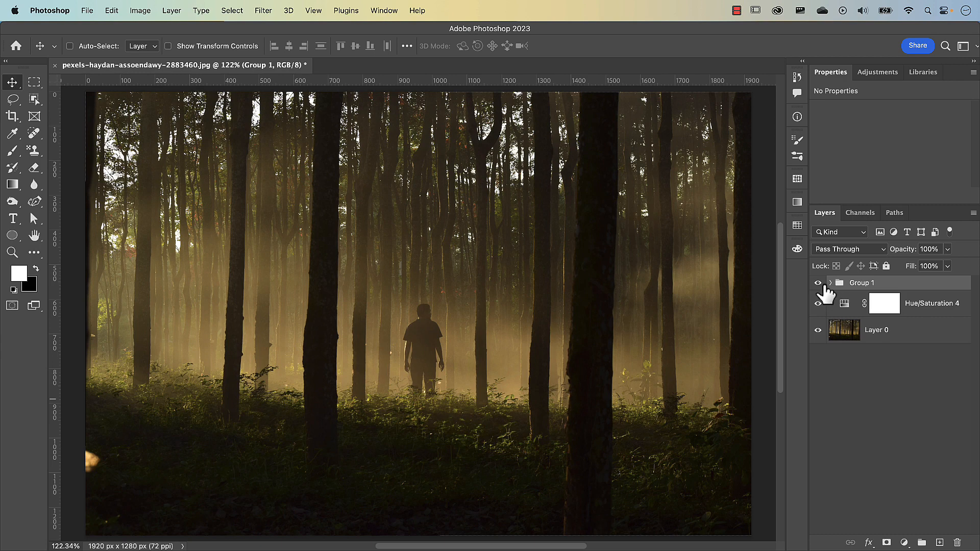
left_click(817, 283)
Step: Rename the new Hue/Saturation adjustment layer Blend If
double_click(924, 303)
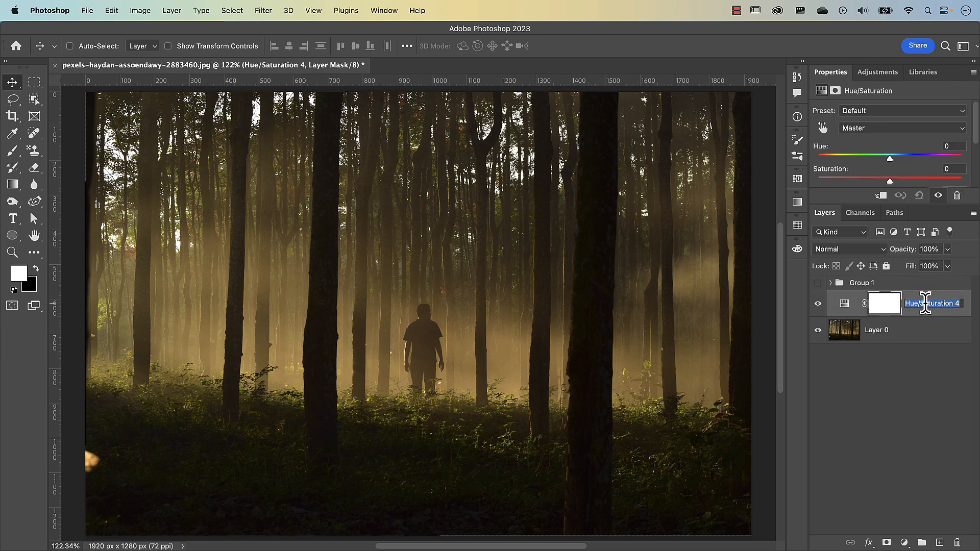
type("Blend If")
key("Return")
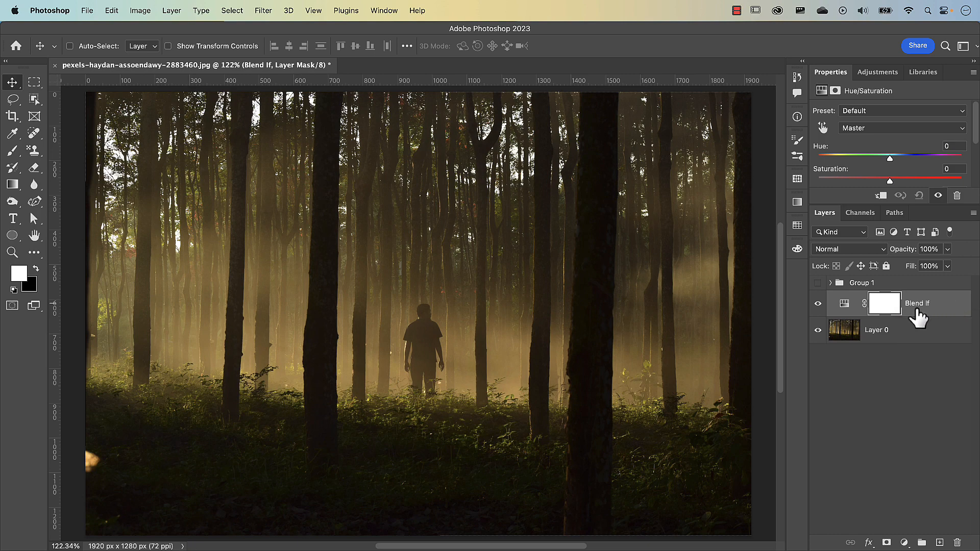
Step: Open the Blend If layer's layer style and preview a Color Overlay, switching it back off and returning to the blending options
double_click(959, 306)
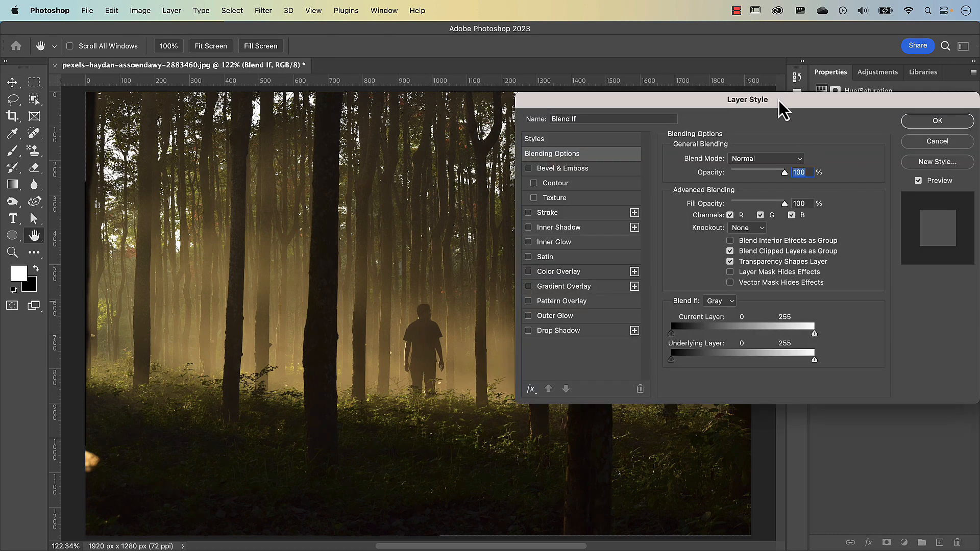
left_click_drag(779, 100, 525, 90)
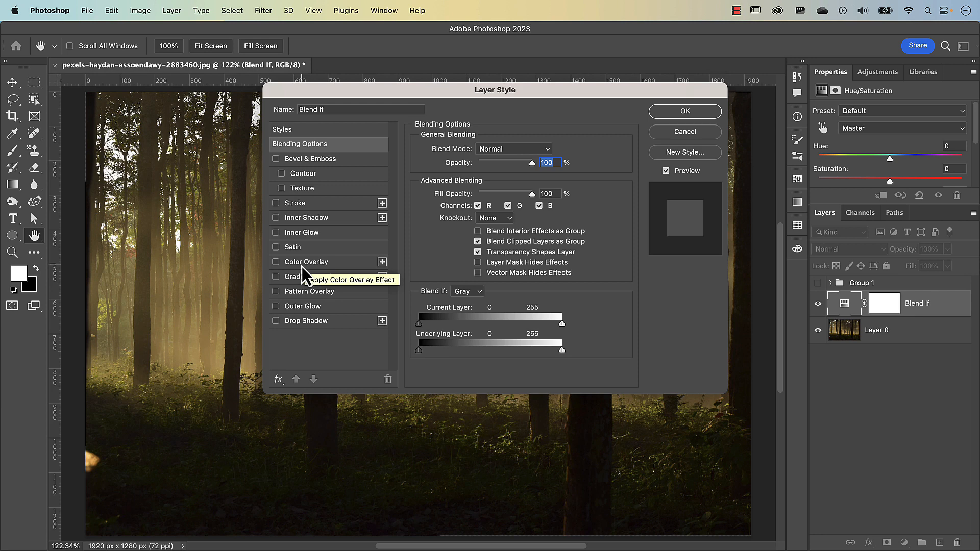
left_click(276, 262)
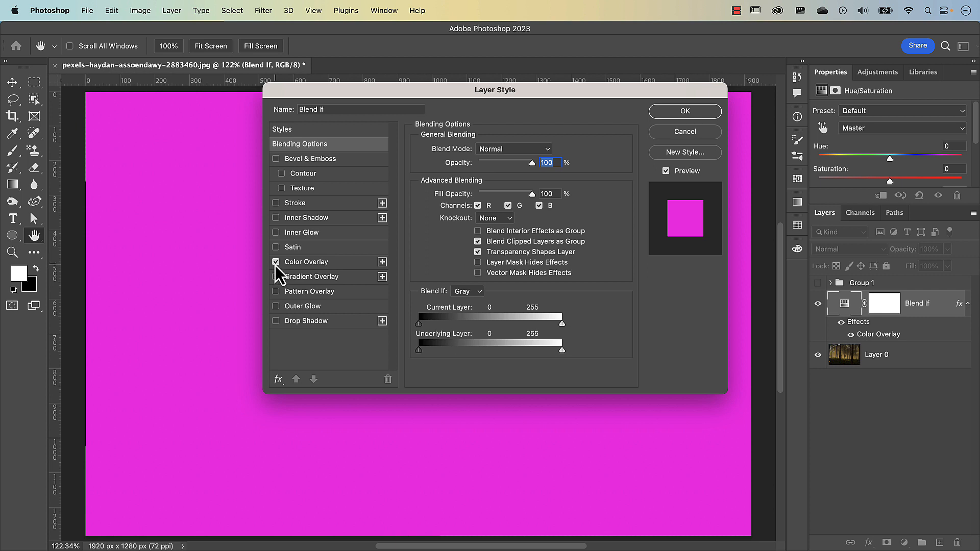
left_click(313, 265)
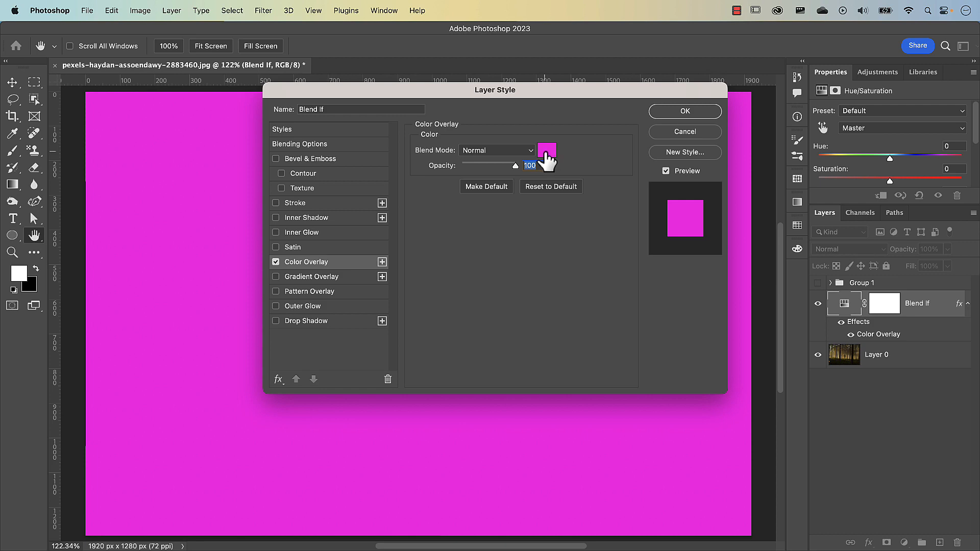
left_click(275, 263)
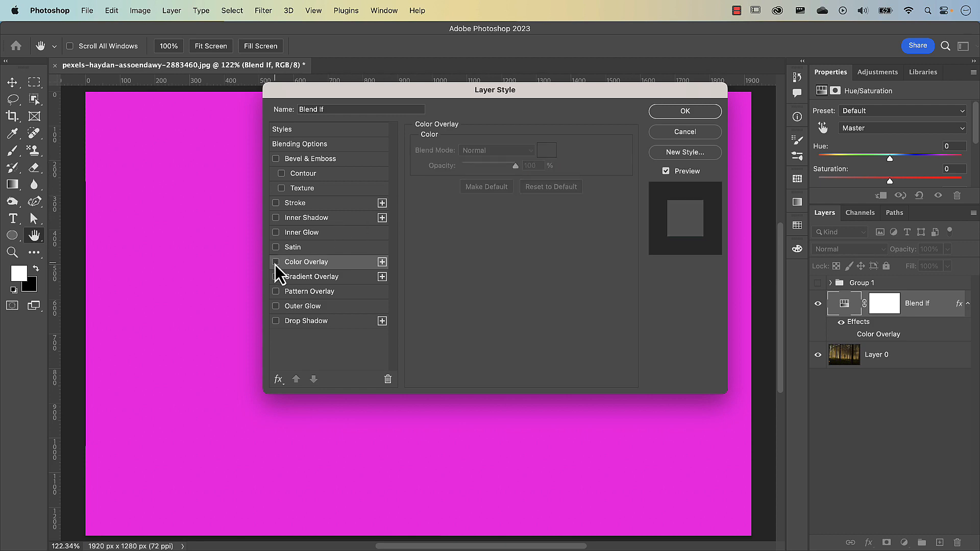
left_click_drag(381, 93, 545, 179)
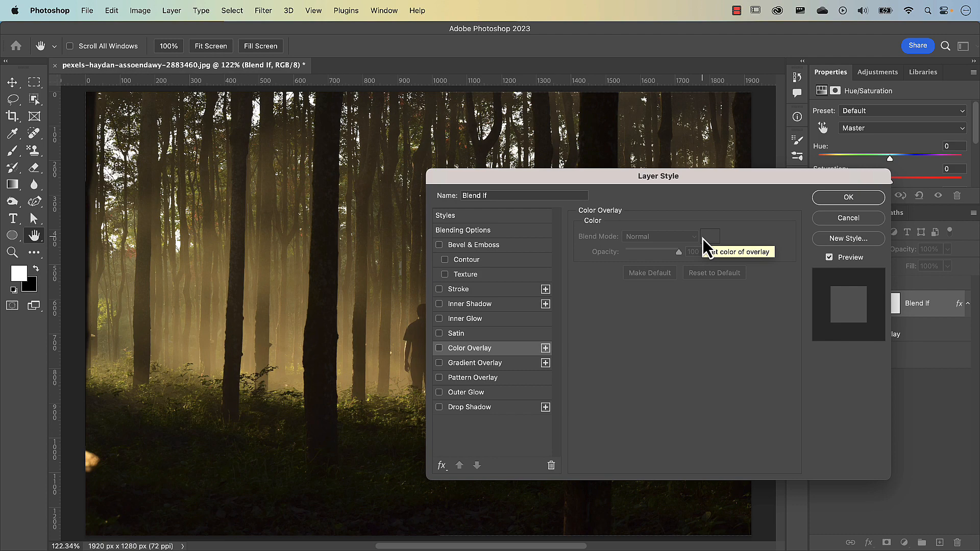
left_click(505, 231)
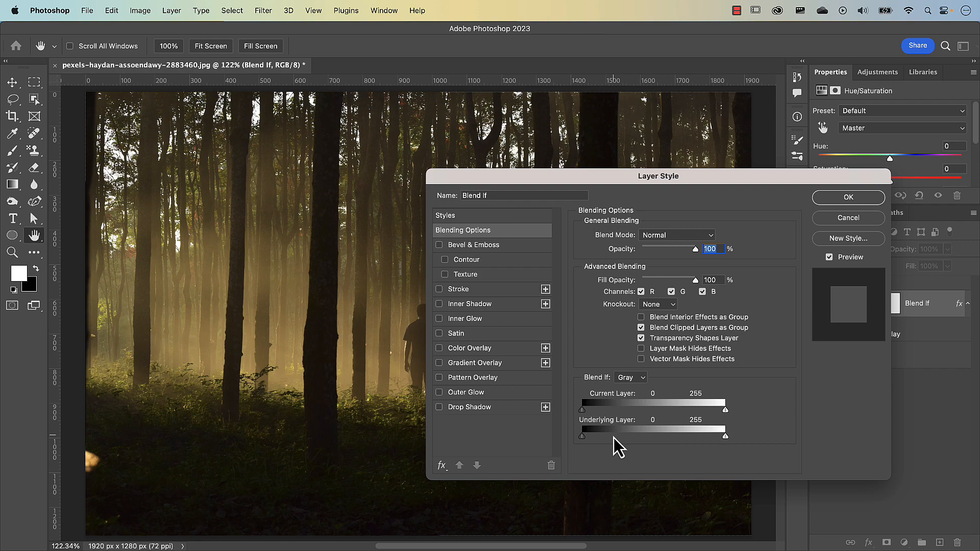
Step: Turn on a Color Overlay for the Blend If layer in magenta fe00e9
left_click(474, 351)
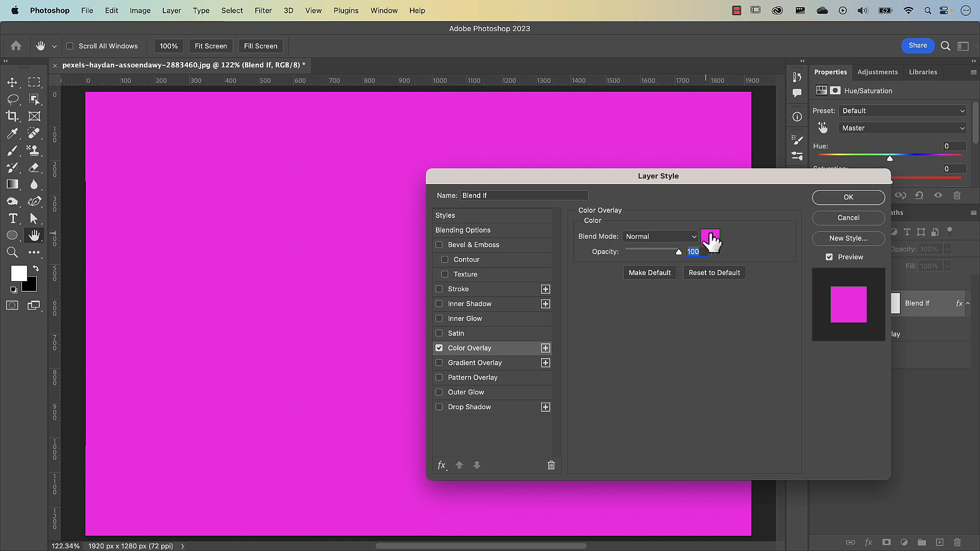
left_click(710, 239)
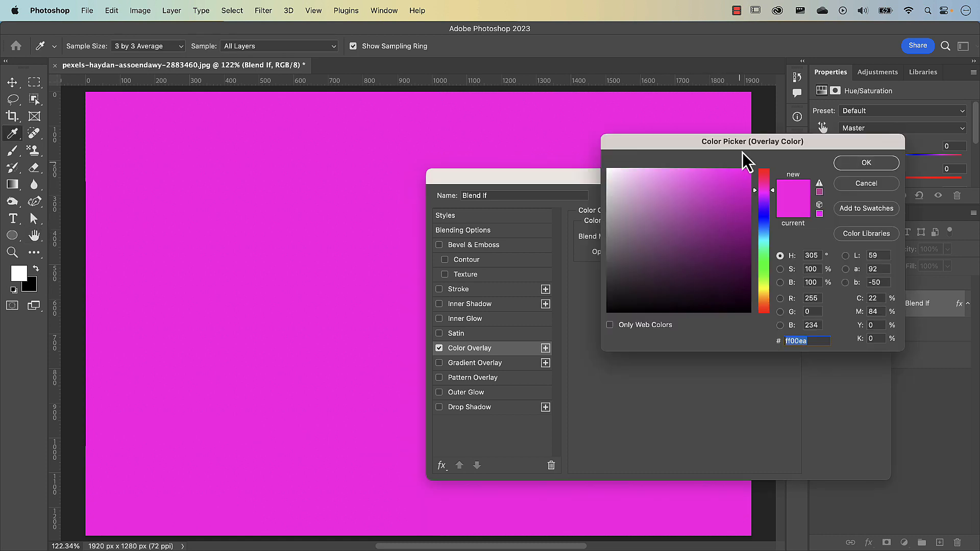
left_click_drag(738, 145, 486, 175)
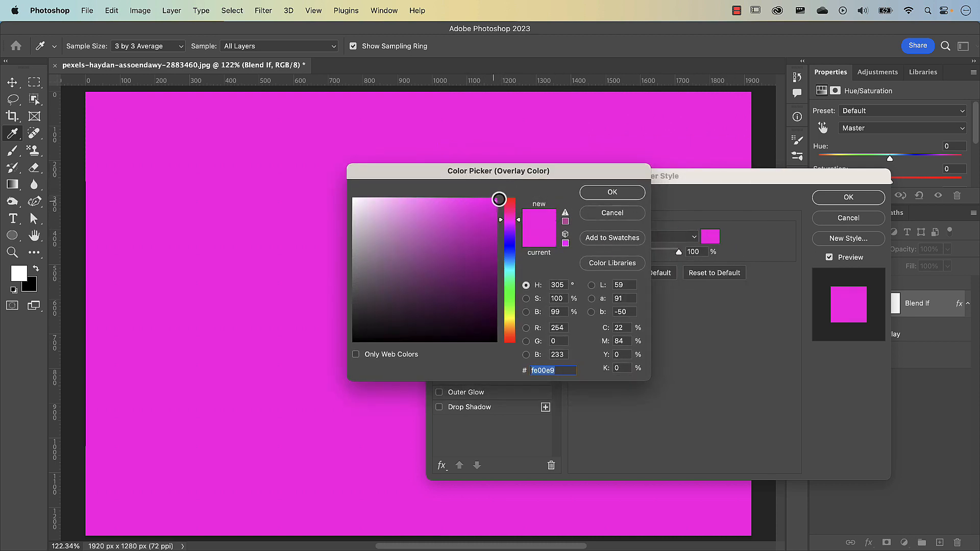
left_click(607, 196)
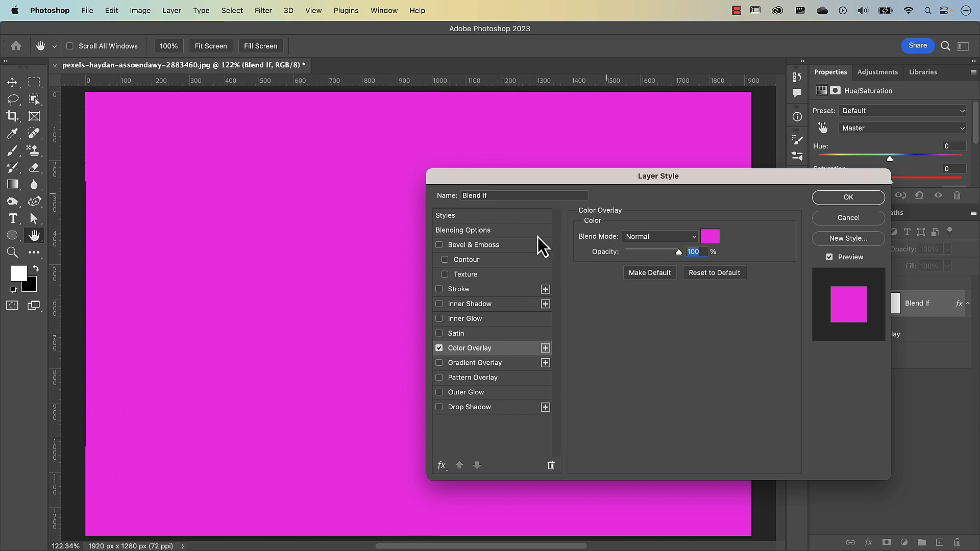
Step: Restrict the Blend If layer to underlying gray values from 85 to 188 in its blending options
left_click(480, 230)
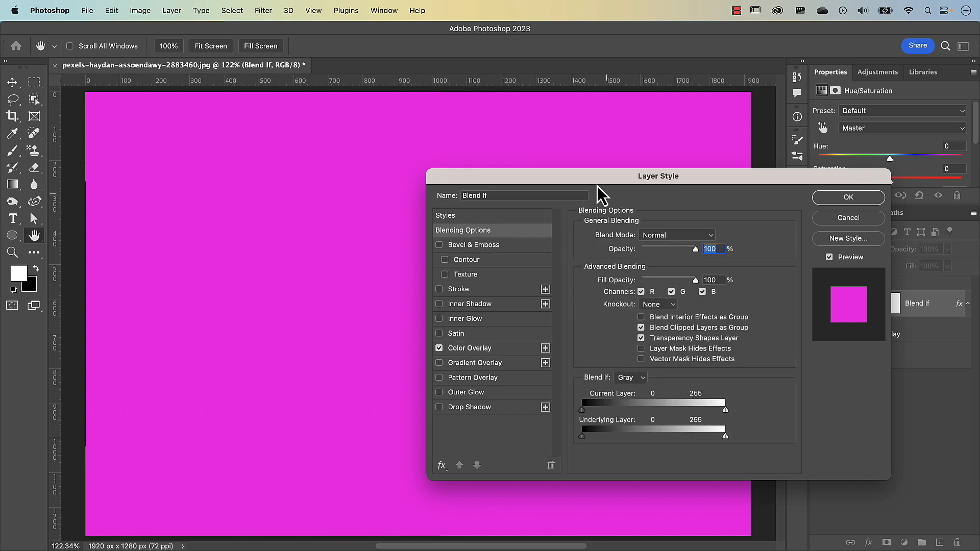
left_click_drag(597, 186, 558, 40)
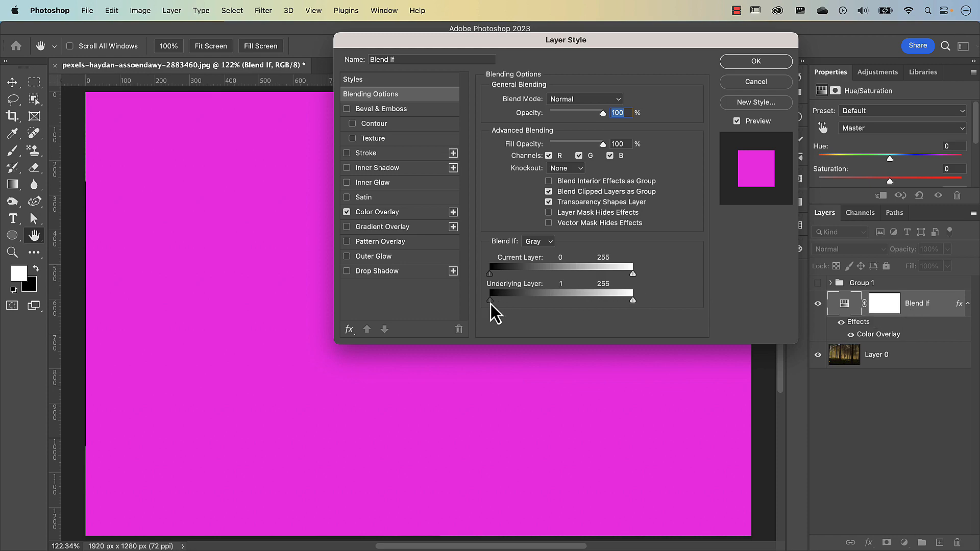
left_click_drag(490, 304, 538, 308)
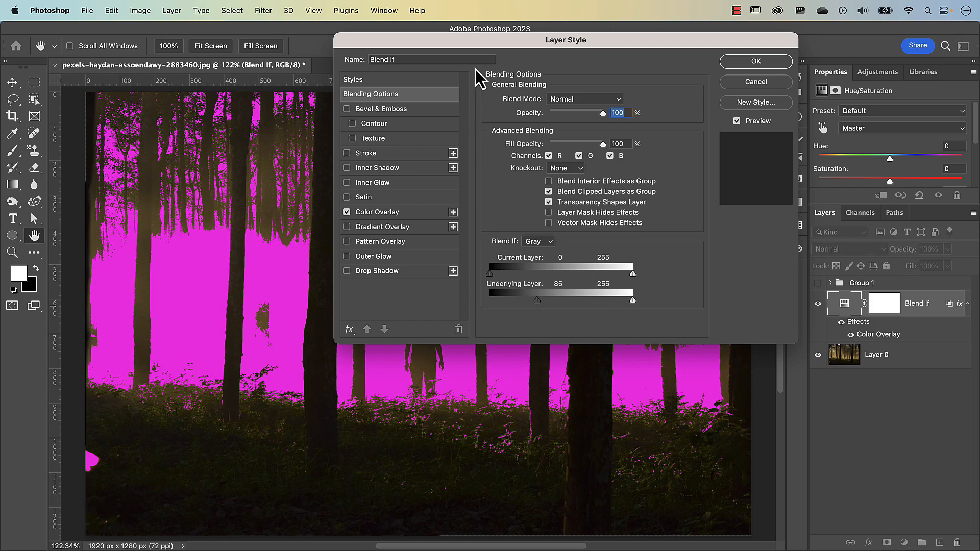
left_click_drag(495, 45, 608, 67)
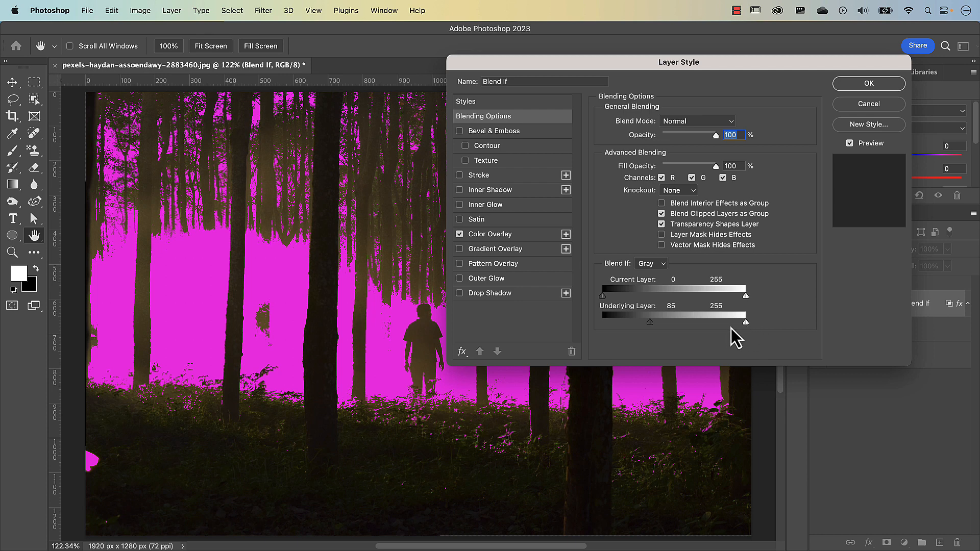
left_click_drag(746, 323, 708, 324)
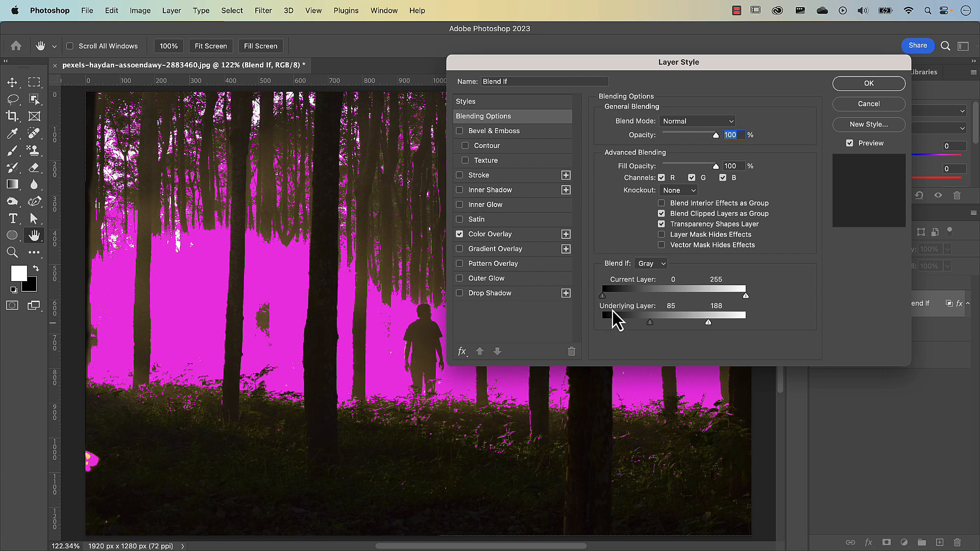
Step: Try underlying-layer brightness ranges of 59 to 255 and 92 to 189 for the Blend If layer
mouse_move(650, 327)
left_mouse_down()
mouse_move(593, 327)
mouse_move(636, 327)
left_mouse_up()
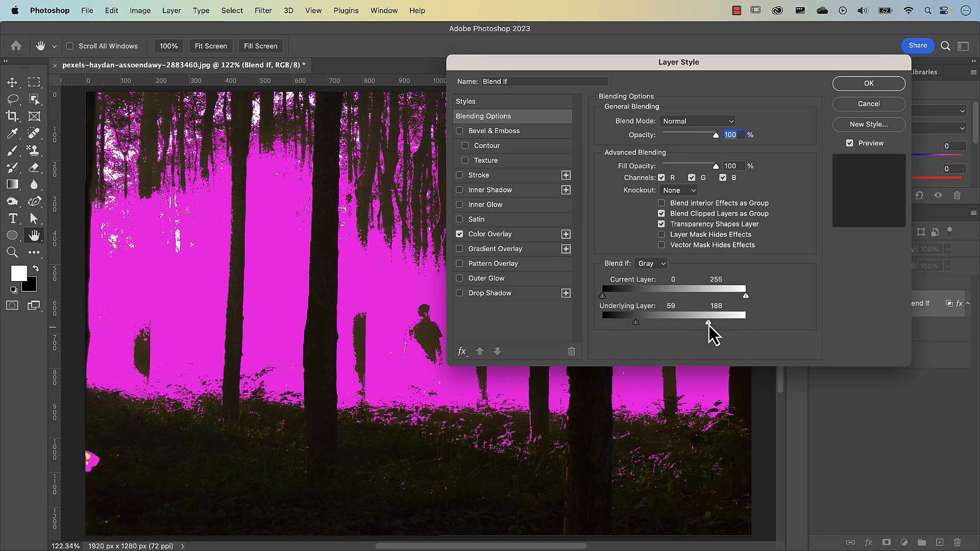
left_click_drag(708, 323, 757, 327)
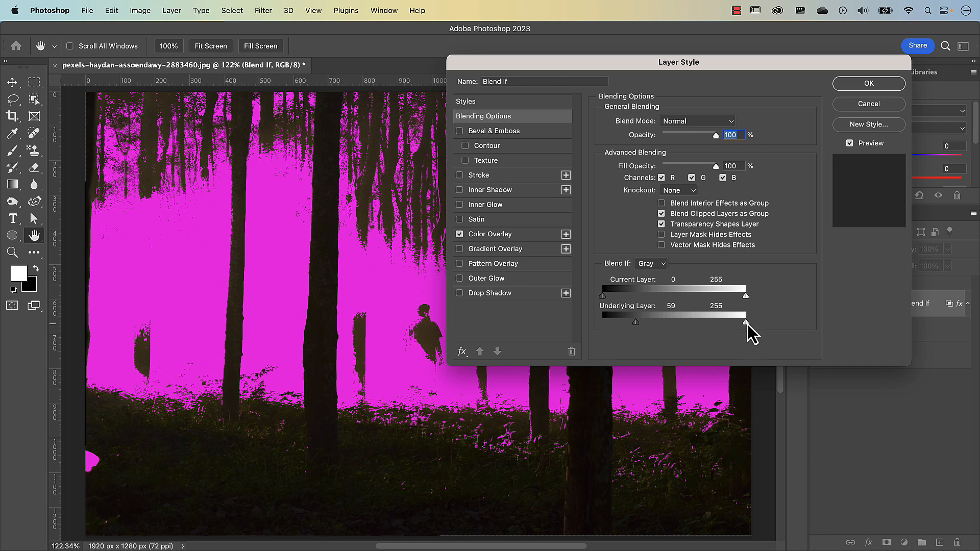
left_click_drag(746, 323, 715, 325)
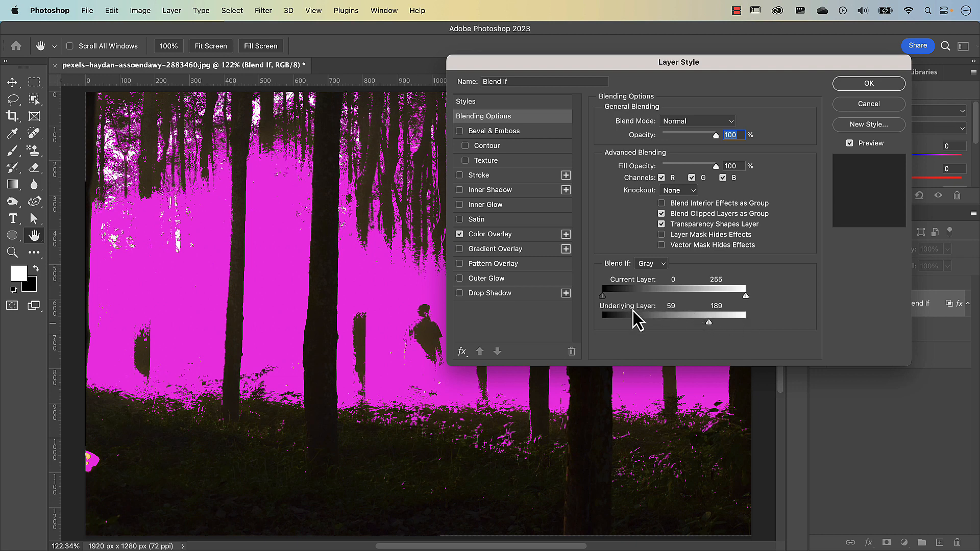
left_click_drag(638, 325, 654, 326)
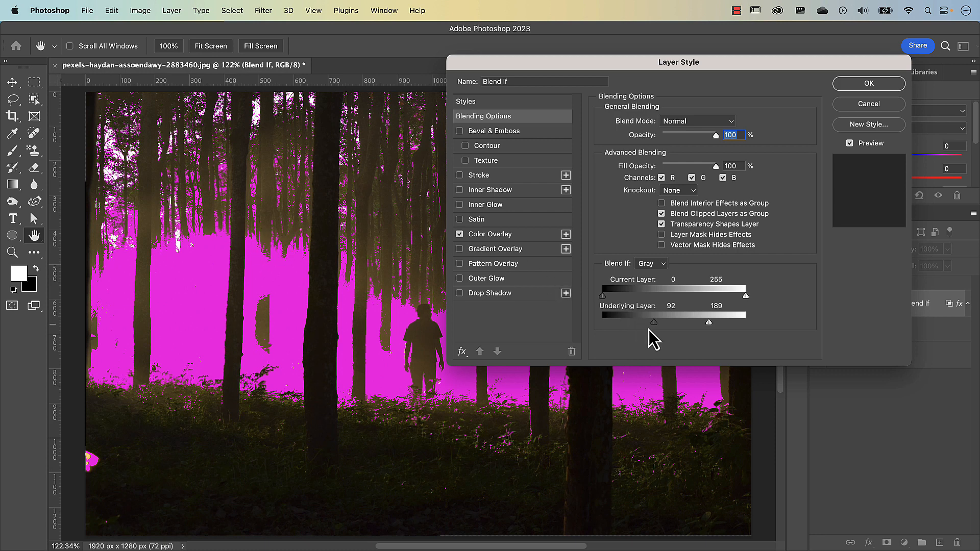
Step: Split the underlying-layer limits to soften the blend, with the dark end at 60/123 and the bright end at 112/202
left_click_drag(655, 327, 670, 329)
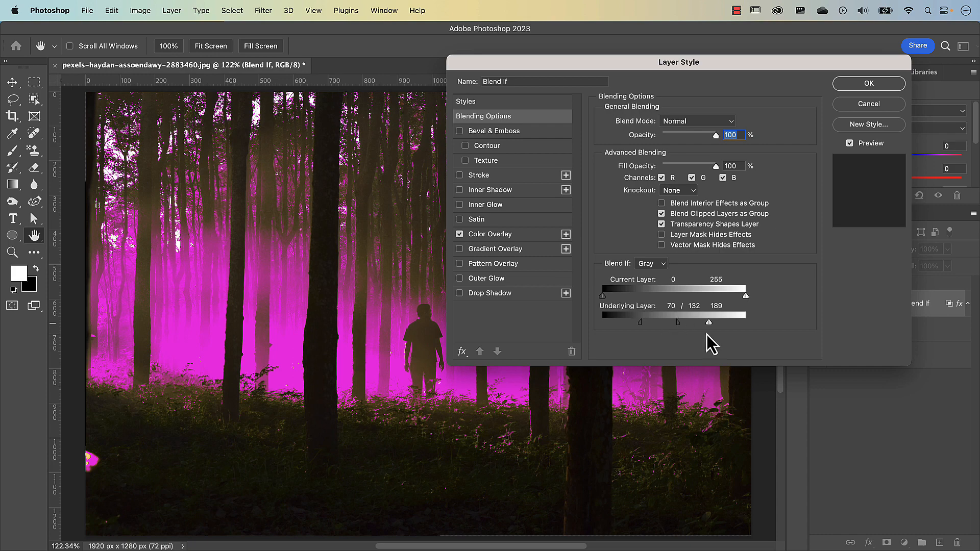
mouse_move(709, 324)
left_mouse_down()
mouse_move(669, 324)
mouse_move(717, 323)
left_mouse_up()
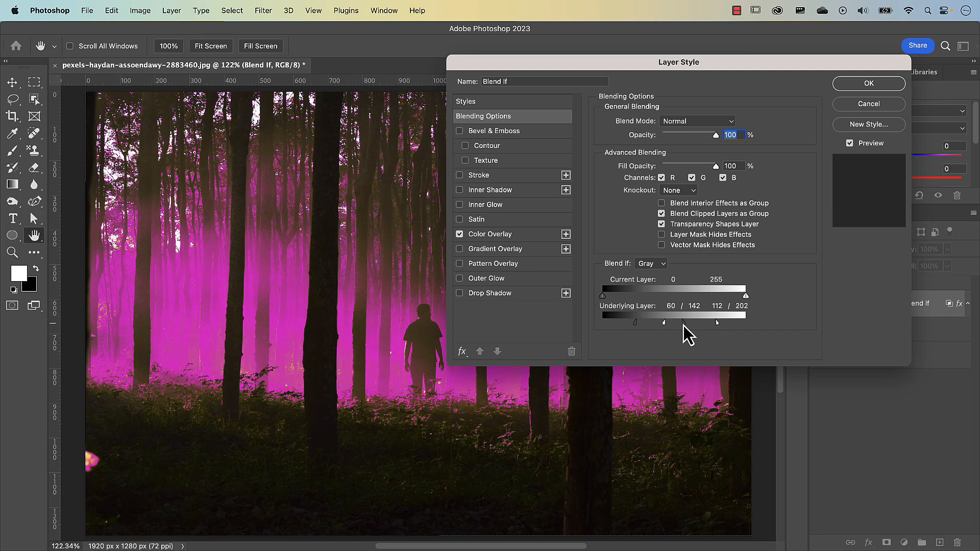
mouse_move(672, 324)
left_mouse_down()
mouse_move(660, 326)
mouse_move(677, 326)
left_mouse_up()
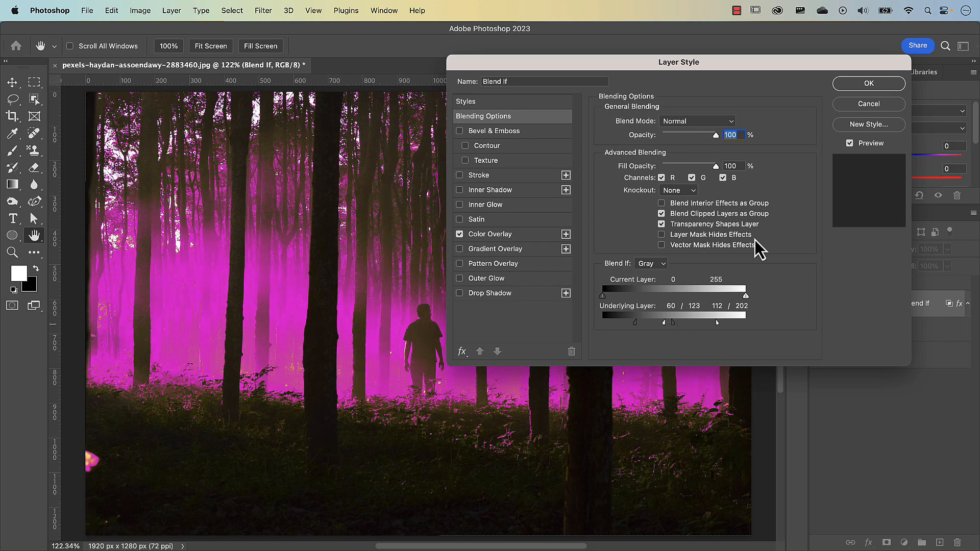
Step: Apply the Blend If layer's style, hide its effects, and shift its Hue to -68
left_click(868, 84)
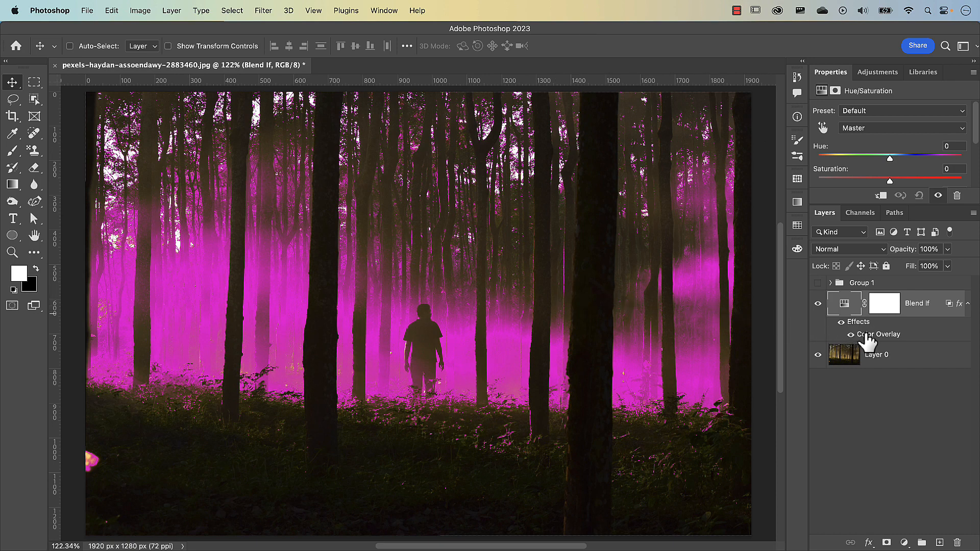
left_click(841, 323)
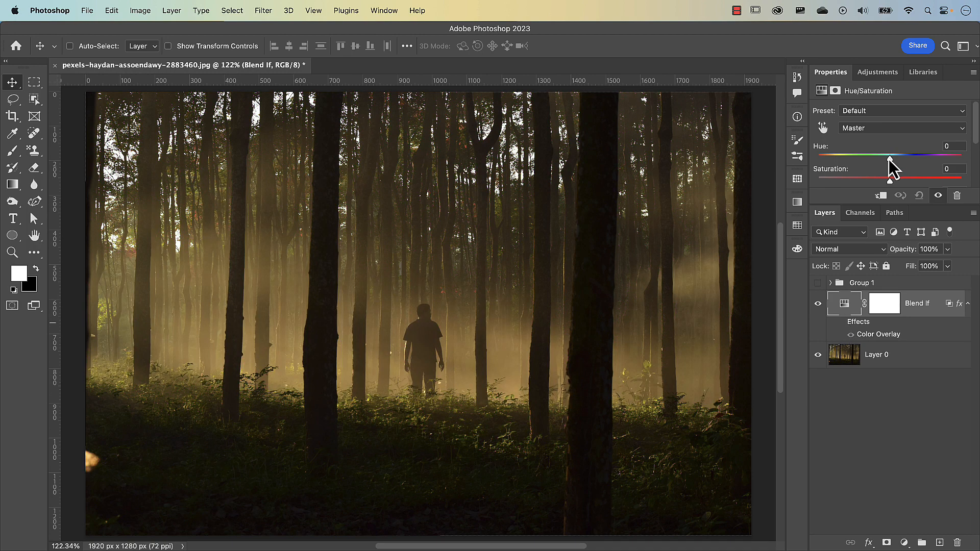
left_click_drag(890, 158, 851, 168)
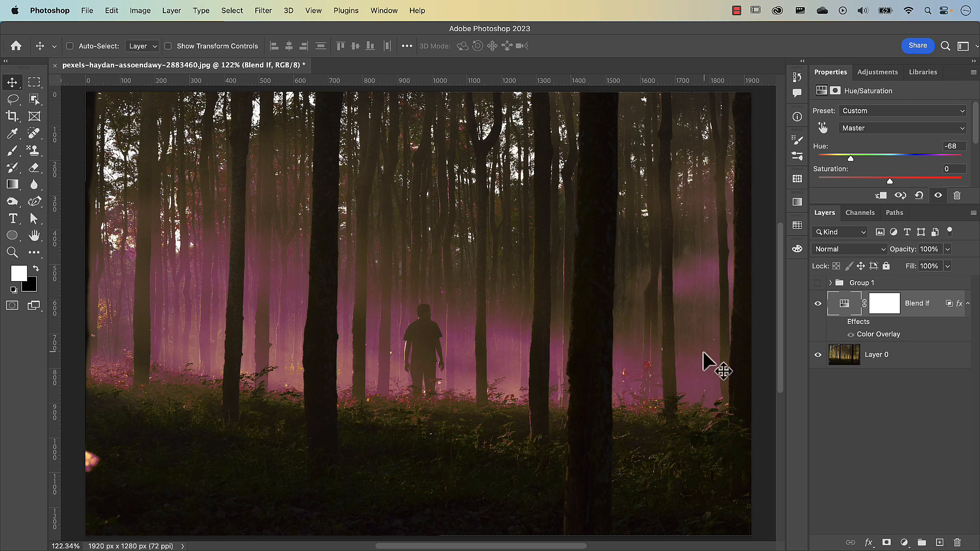
Step: Lower the Blend If layer's underlying dark limits to 33/78 and shift its Hue to +38
double_click(942, 323)
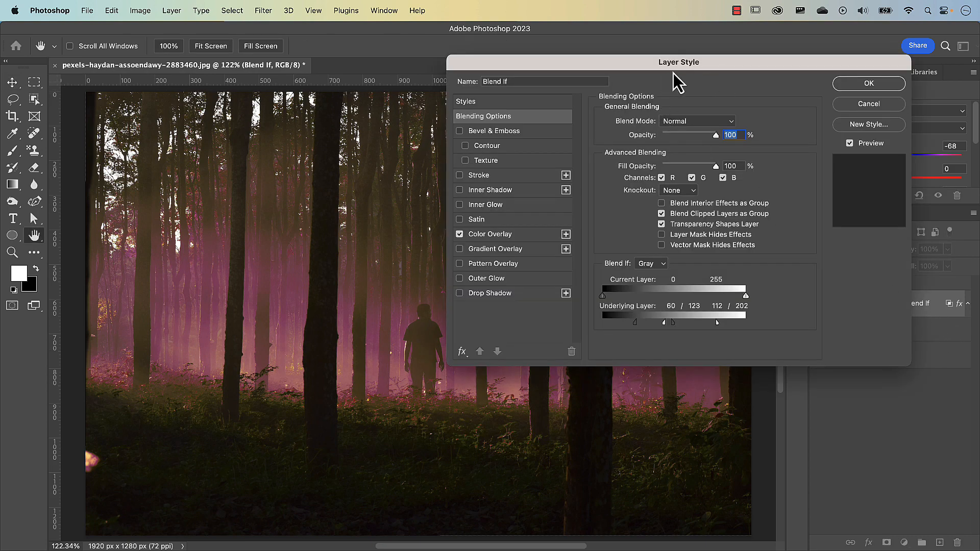
mouse_move(635, 324)
left_mouse_down()
mouse_move(623, 325)
mouse_move(685, 329)
mouse_move(623, 325)
left_mouse_up()
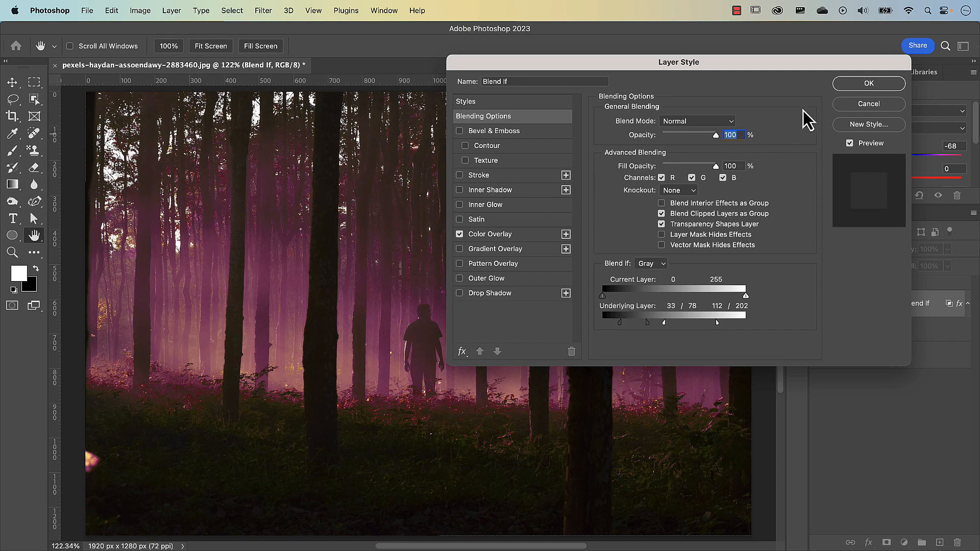
left_click(868, 84)
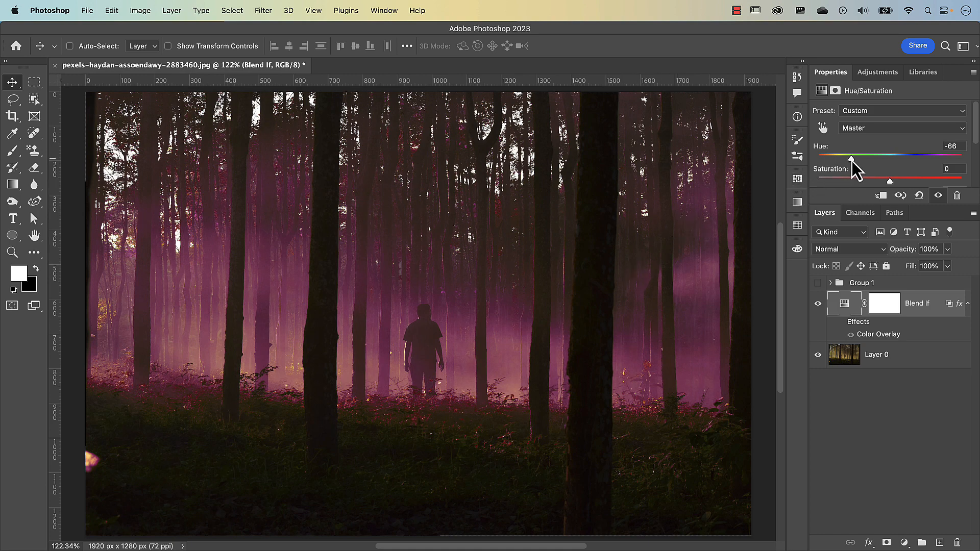
left_click_drag(851, 159, 917, 169)
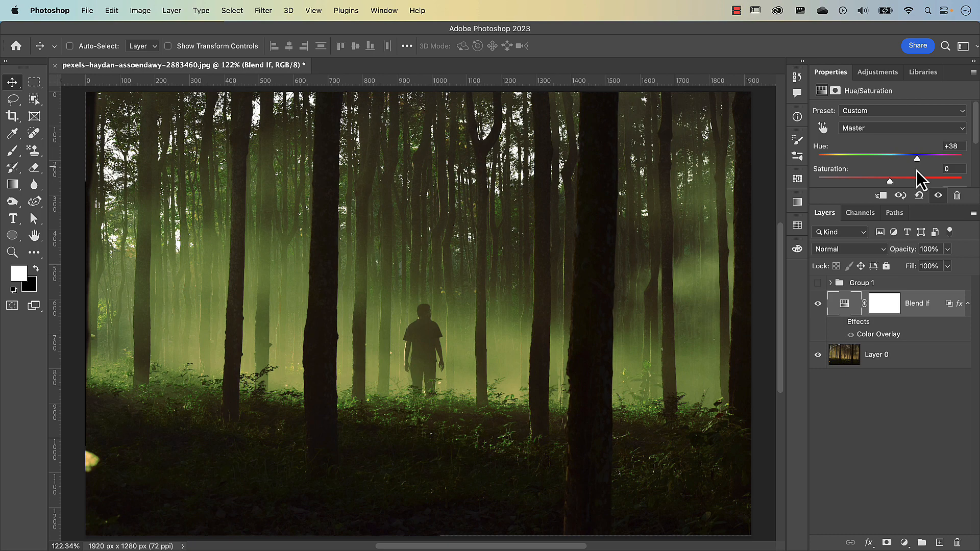
Step: Add a Curves adjustment layer above Blend If and turn on a Color Overlay in its layer style
left_click(904, 543)
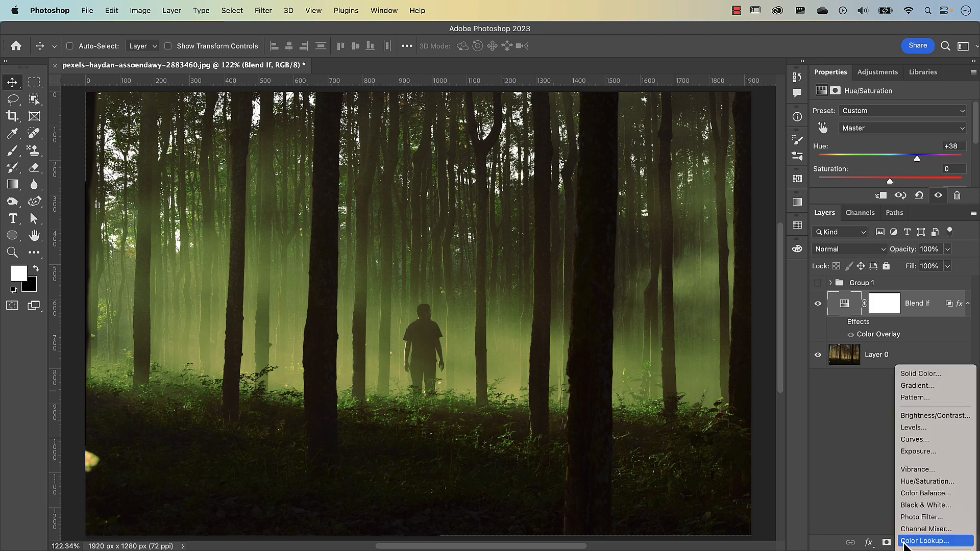
left_click(916, 439)
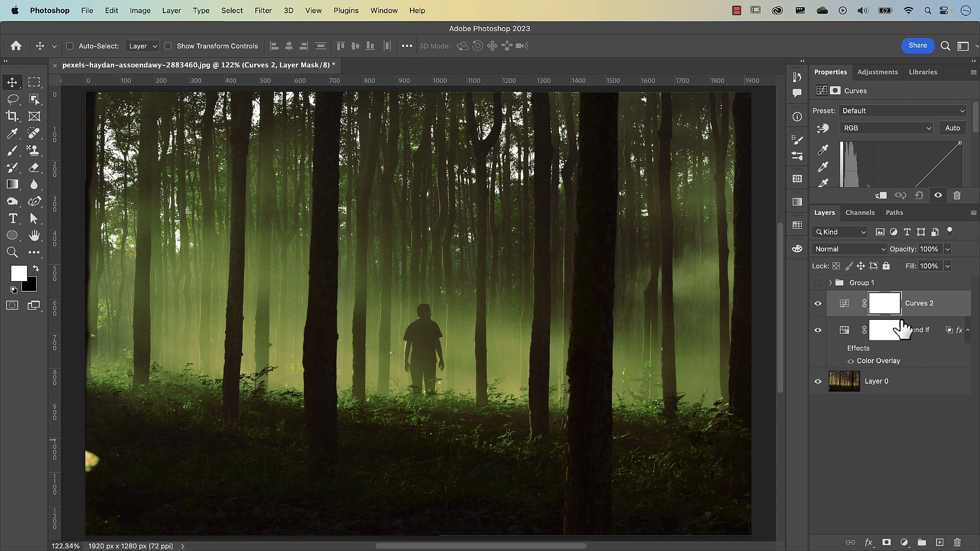
double_click(956, 309)
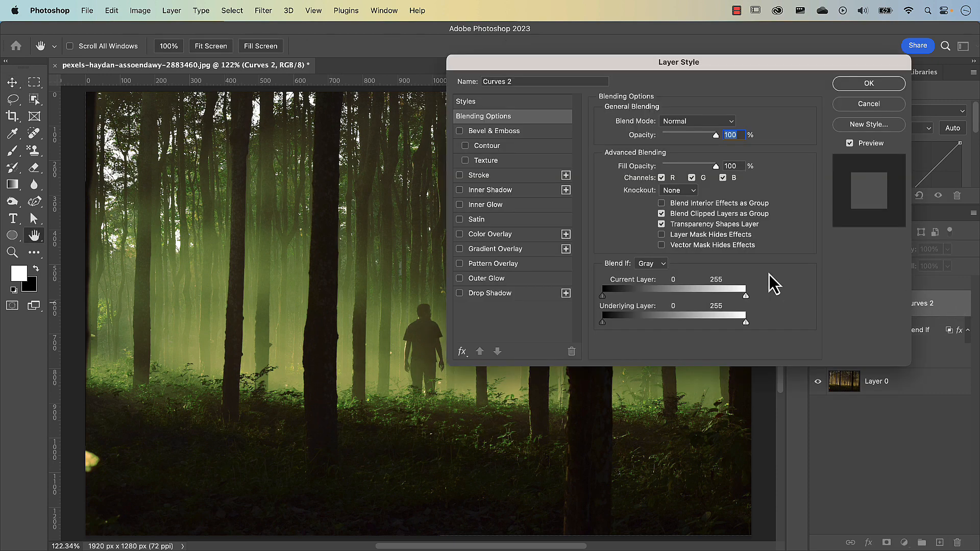
left_click(460, 235)
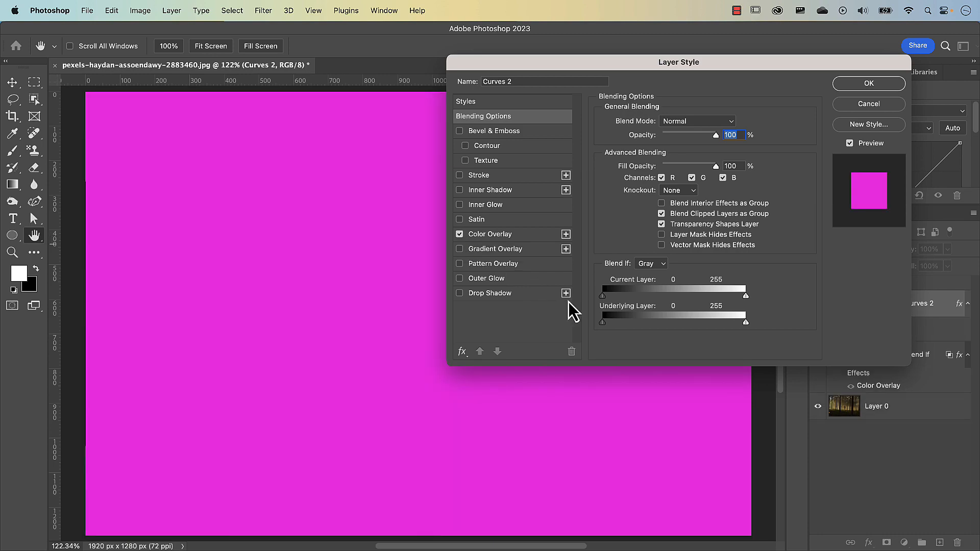
Step: Restrict the Curves 2 layer to the underlying shadows by splitting the bright limit to 0/57, and apply the layer style
left_click_drag(745, 324, 677, 323)
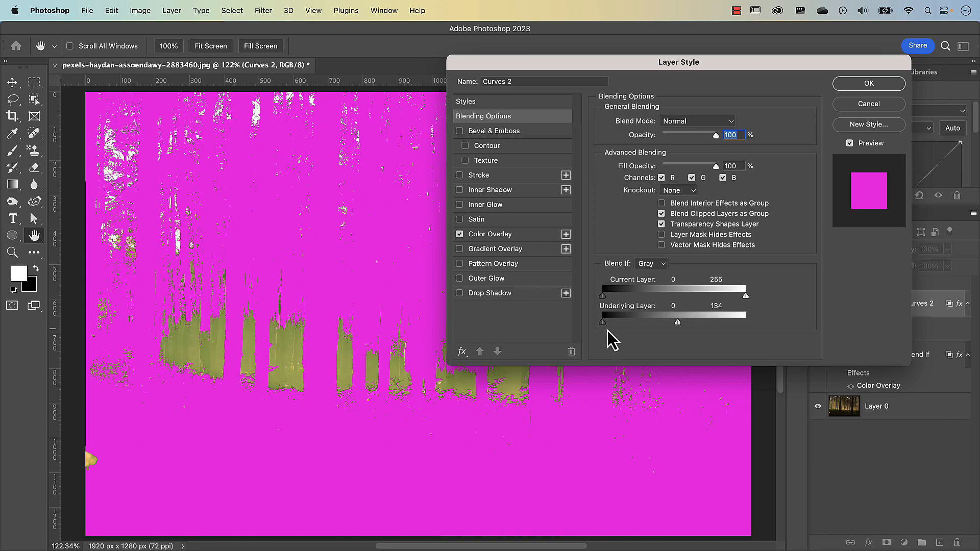
mouse_move(604, 323)
left_mouse_down()
mouse_move(635, 324)
mouse_move(602, 325)
left_mouse_up()
left_click_drag(678, 323, 614, 326)
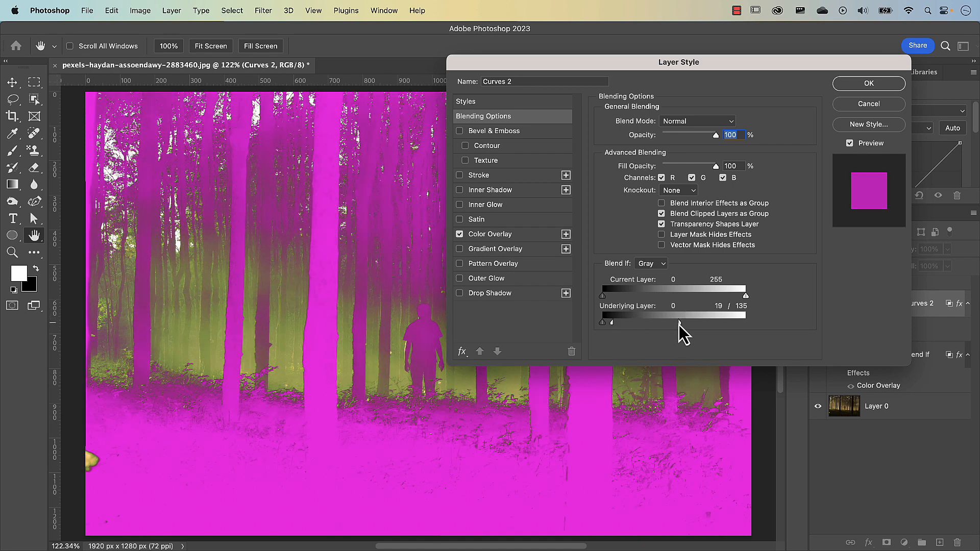
left_click_drag(679, 325, 635, 324)
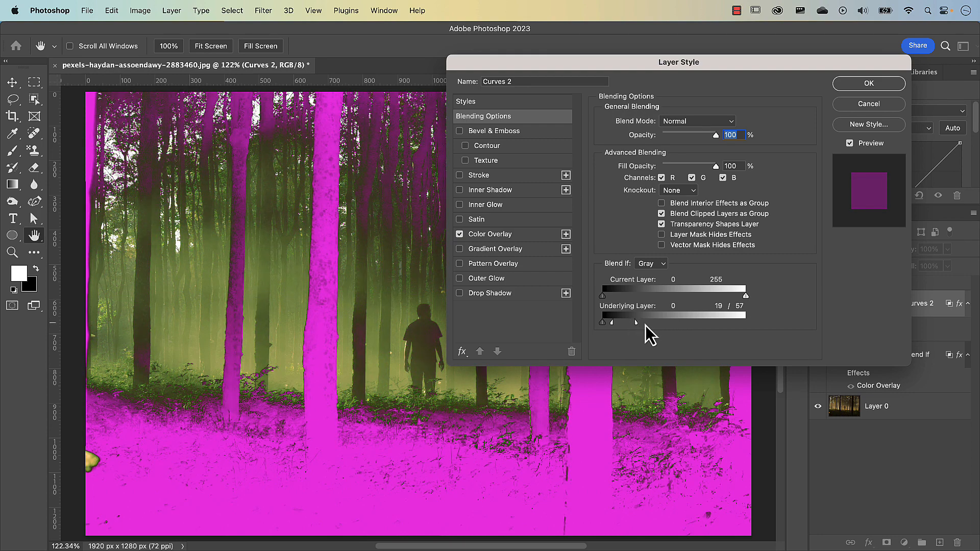
left_click_drag(613, 324, 604, 324)
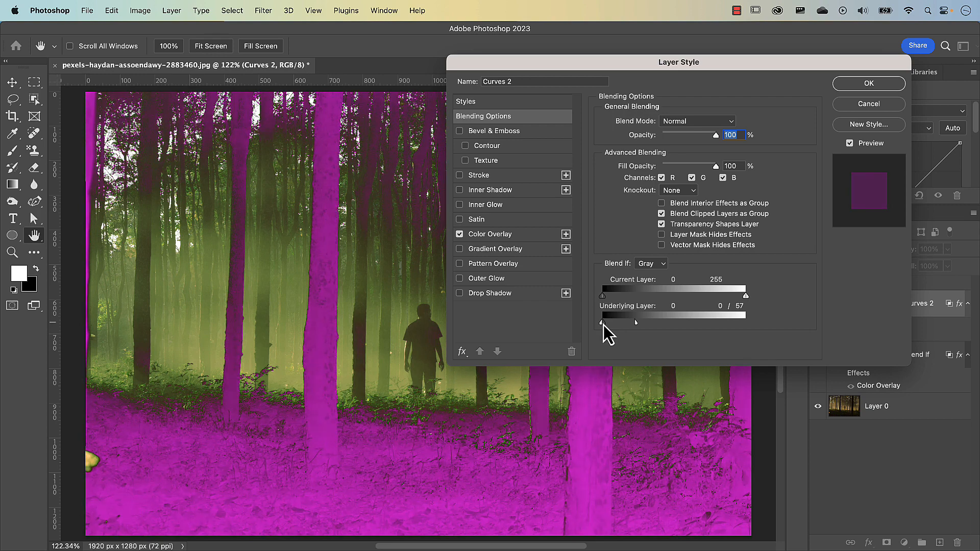
left_click_drag(597, 58, 228, 57)
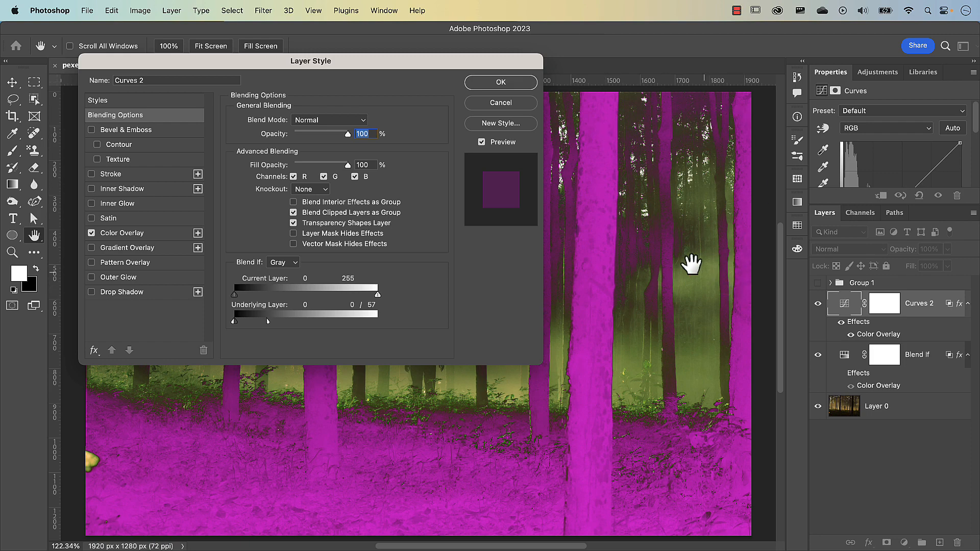
left_click(501, 83)
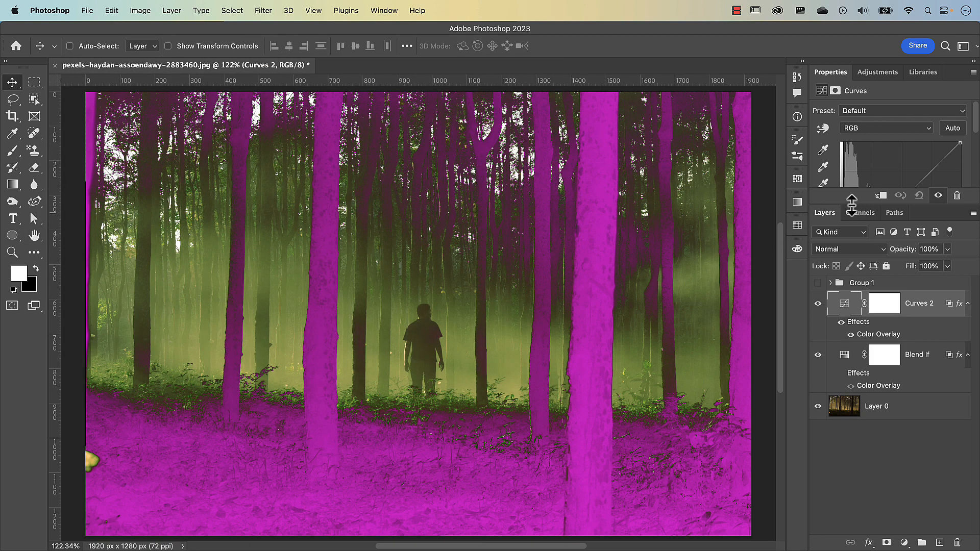
Step: Hide the Curves 2 layer's effects and shape its curve to lift the shadows, with a second point pulling down the brighter tones
left_click_drag(852, 205, 855, 237)
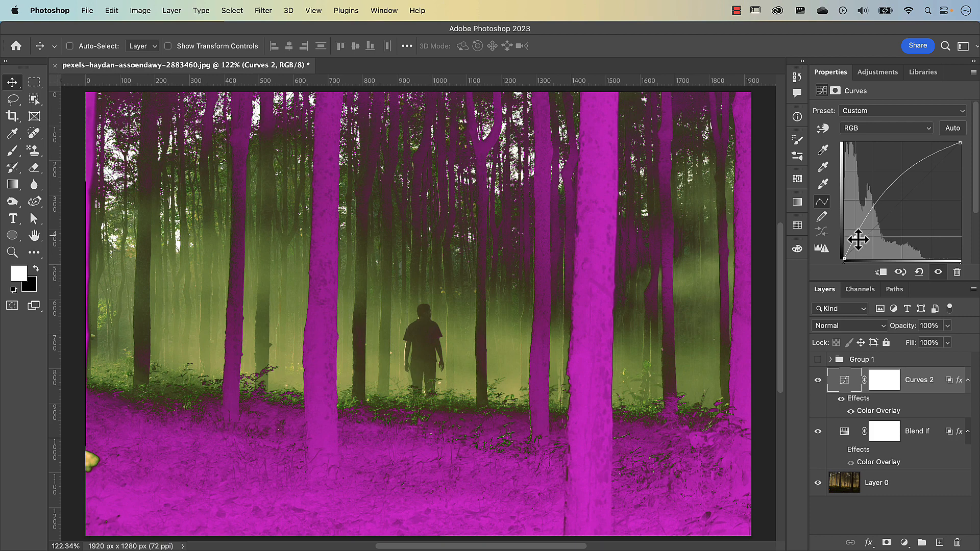
left_click(841, 399)
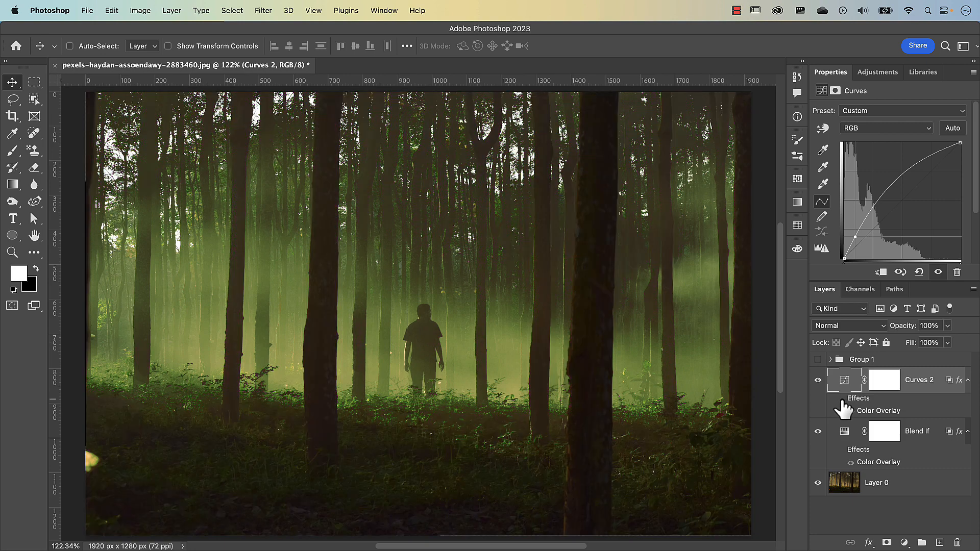
mouse_move(857, 237)
left_mouse_down()
mouse_move(859, 252)
mouse_move(856, 230)
left_mouse_up()
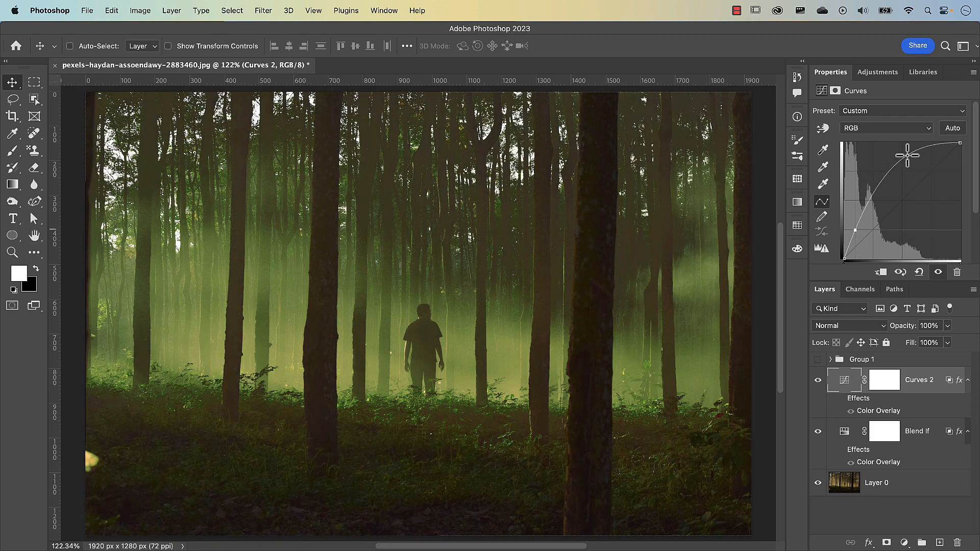
left_click_drag(874, 194, 856, 230)
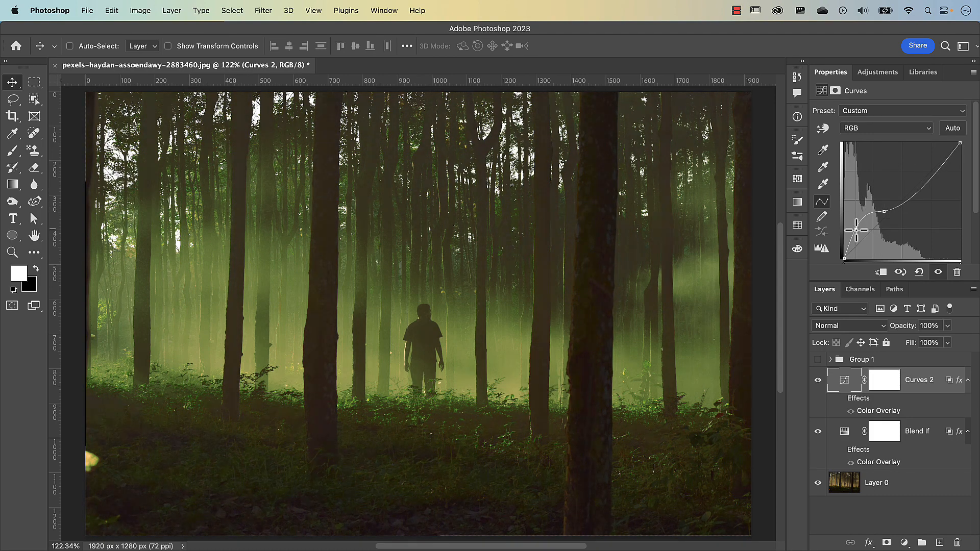
Step: Compare the image with and without the Curves 2 and Blend If layers, leaving Blend If hidden
left_click(817, 380)
left_click(818, 381)
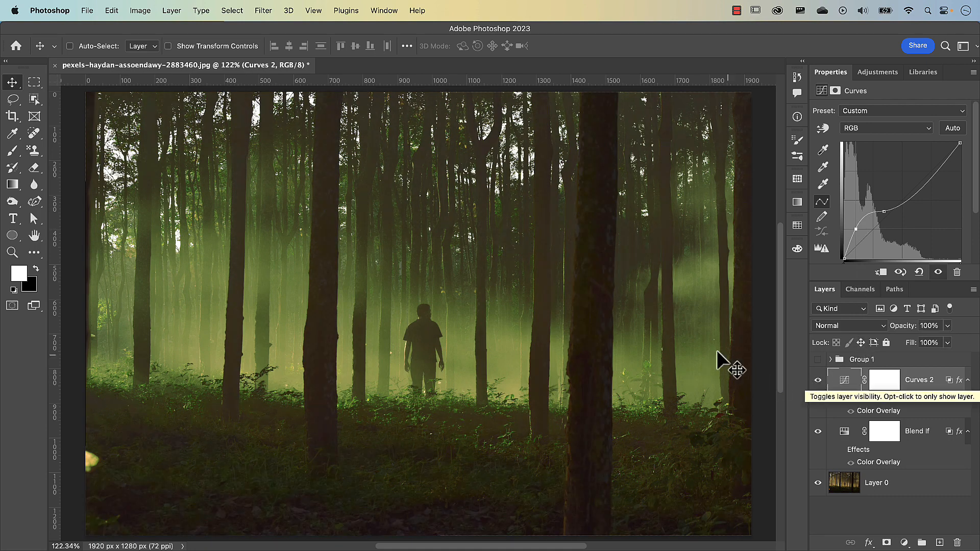
left_click(818, 432)
left_click(817, 431)
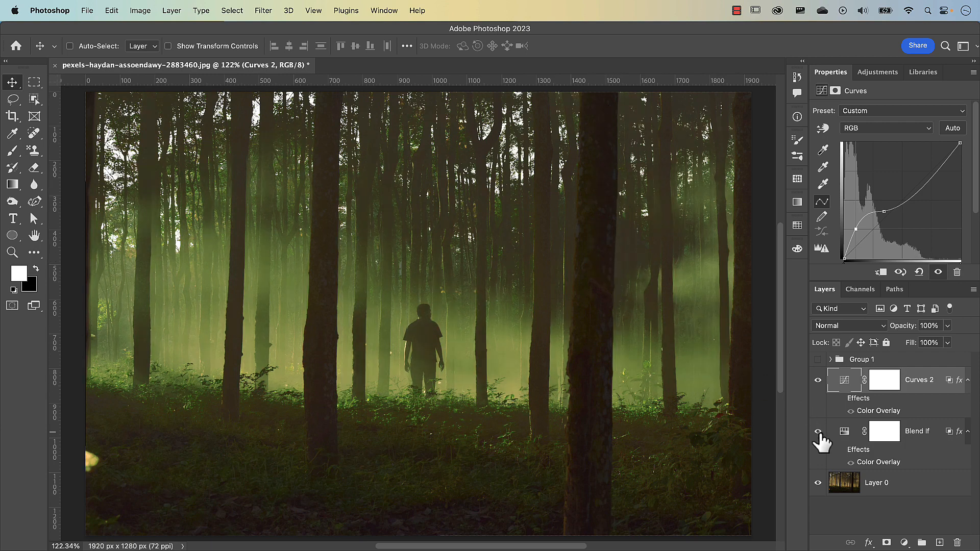
left_click(818, 431)
left_click(817, 431)
left_click(818, 432)
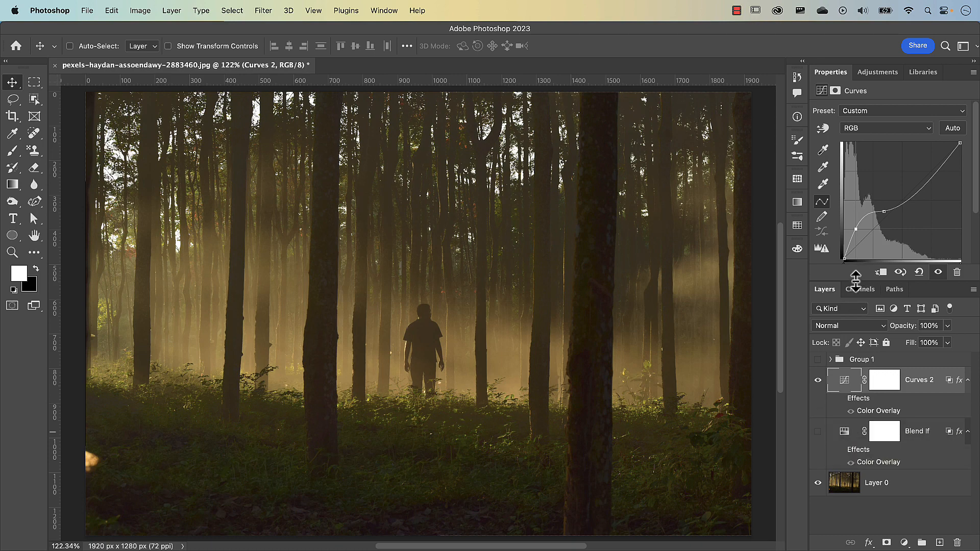
left_click_drag(855, 281, 853, 211)
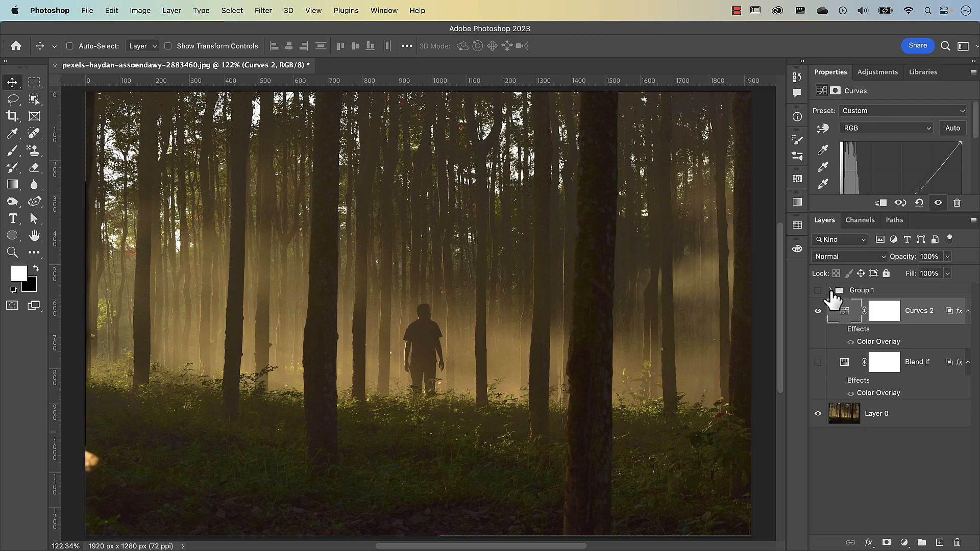
Step: Review the adjustment layers inside Group 1 and the Blend If limits of the Curves 2 layer without changing them
left_click(831, 290)
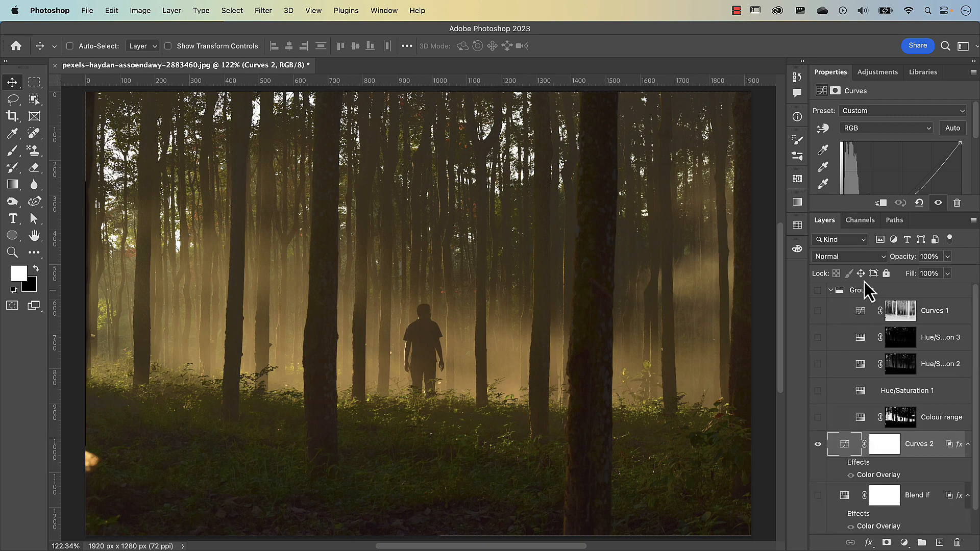
left_click(830, 291)
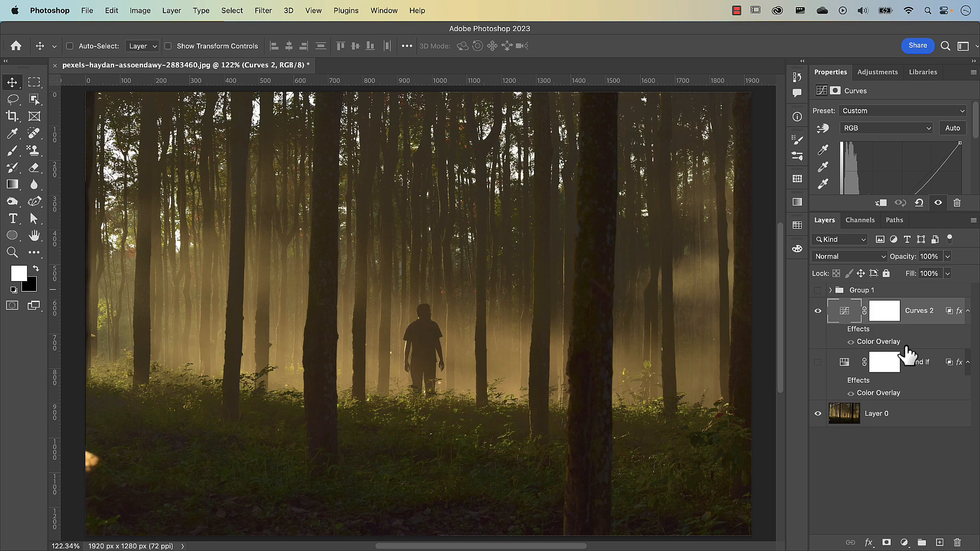
double_click(934, 341)
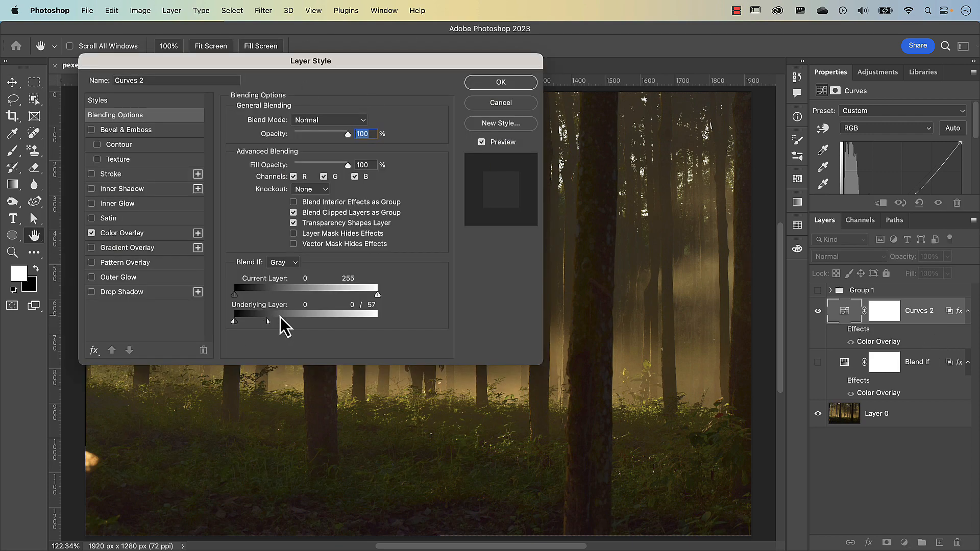
key("Return")
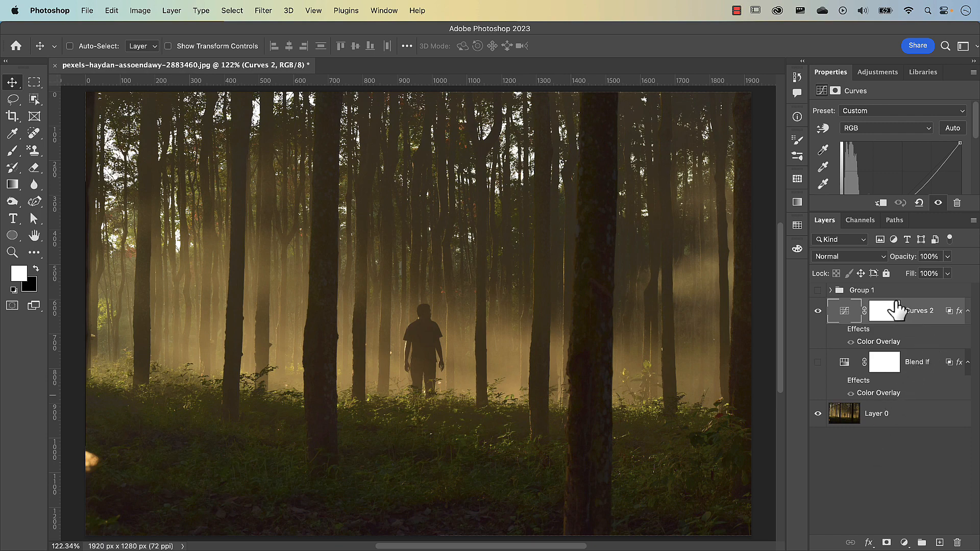
double_click(921, 339)
left_click(146, 116)
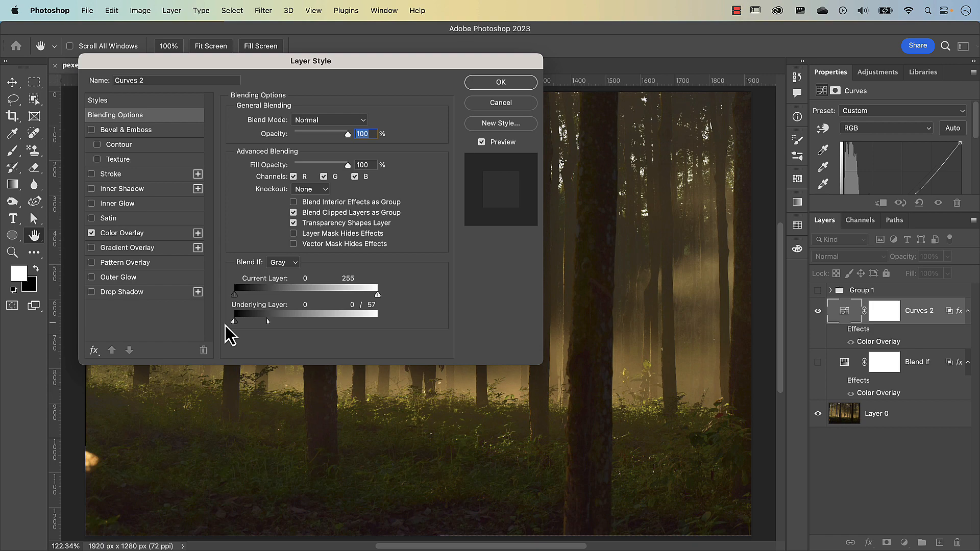
left_click(500, 102)
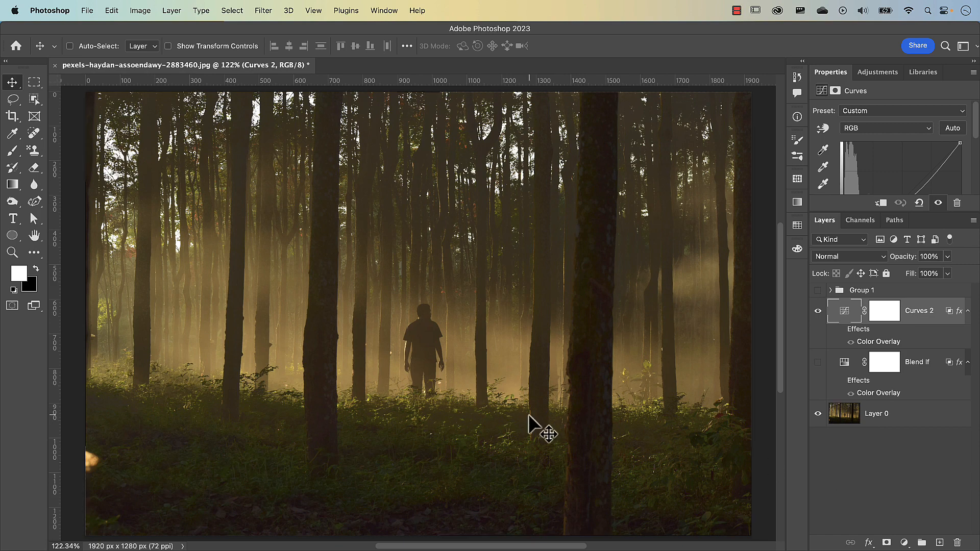
Step: Place pexels-zhang-kaiyv-1083515.jpg as an embedded image above the Curves 2 layer at its default size
left_click(90, 12)
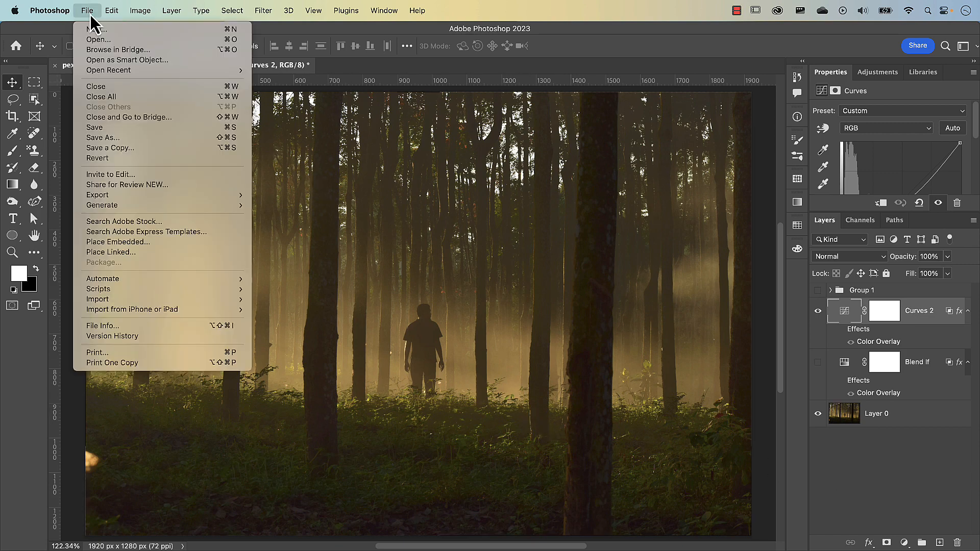
left_click(118, 243)
left_click(351, 177)
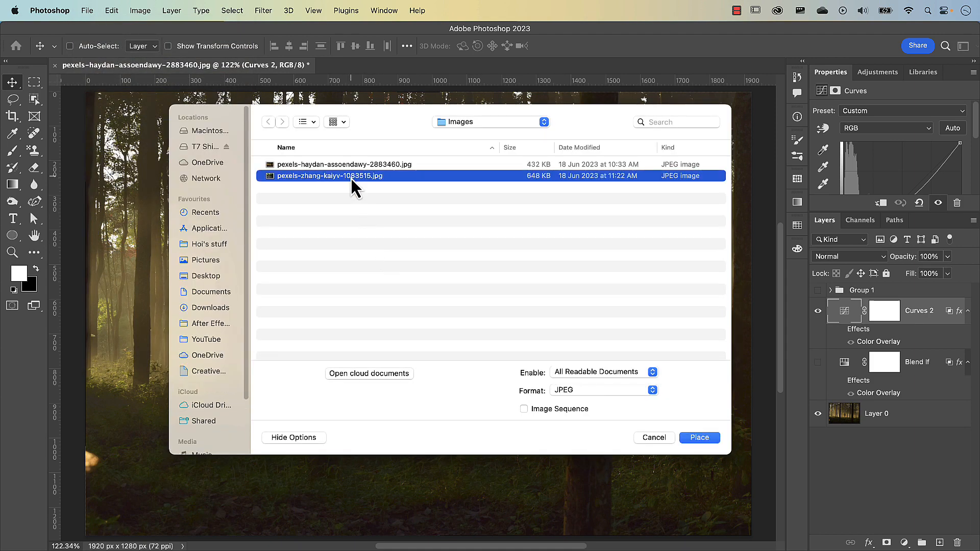
double_click(351, 176)
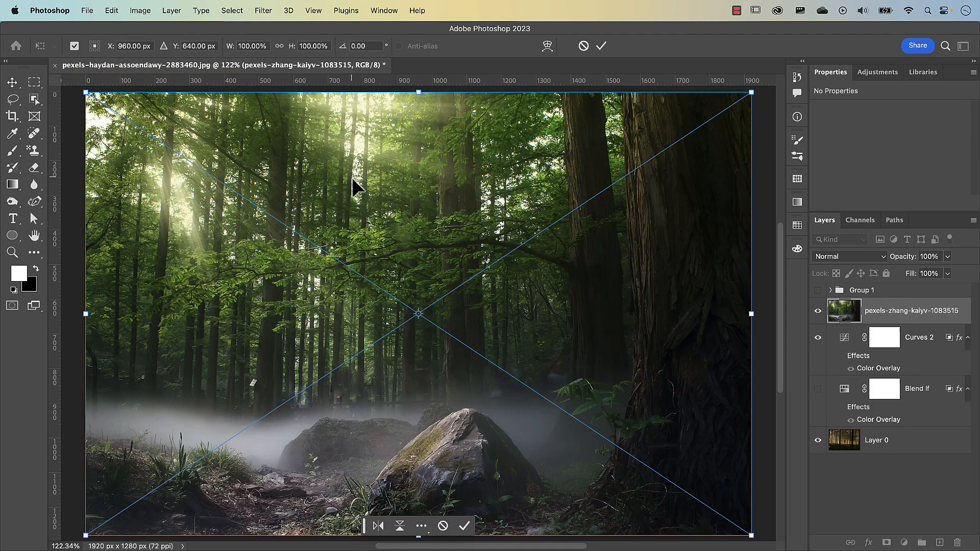
left_click(603, 46)
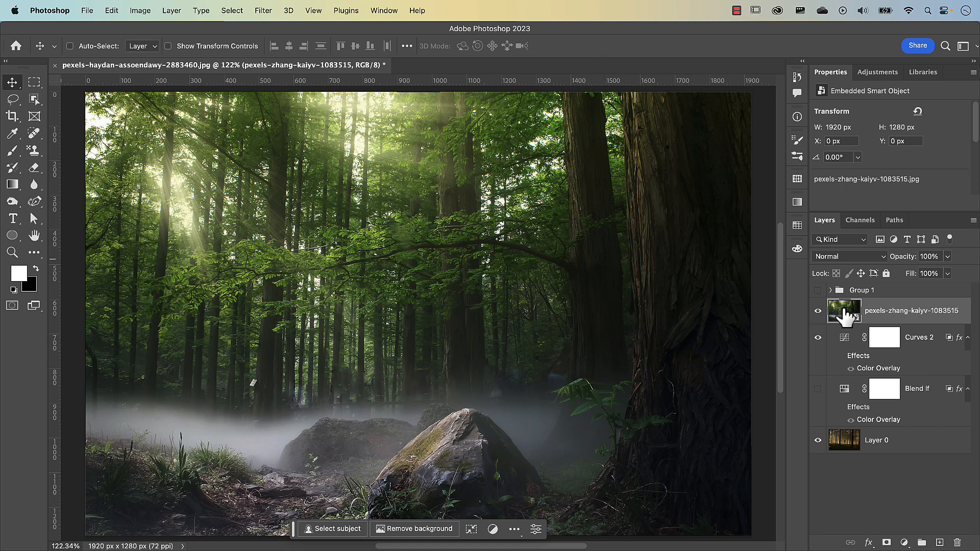
Step: Move the pexels-zhang-kaiyv-1083515 layer directly below the Blend If layer and show the Blend If adjustment
left_click_drag(843, 314, 841, 416)
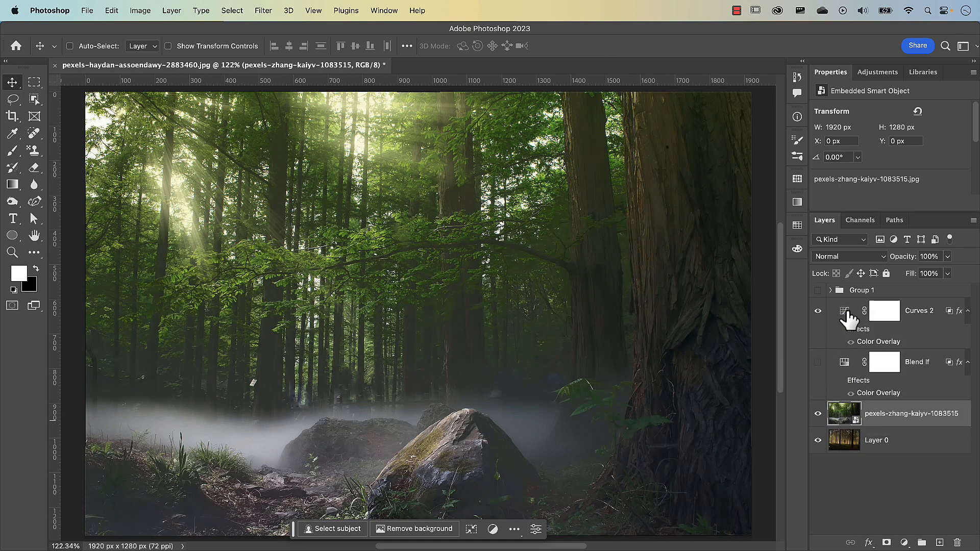
left_click(818, 363)
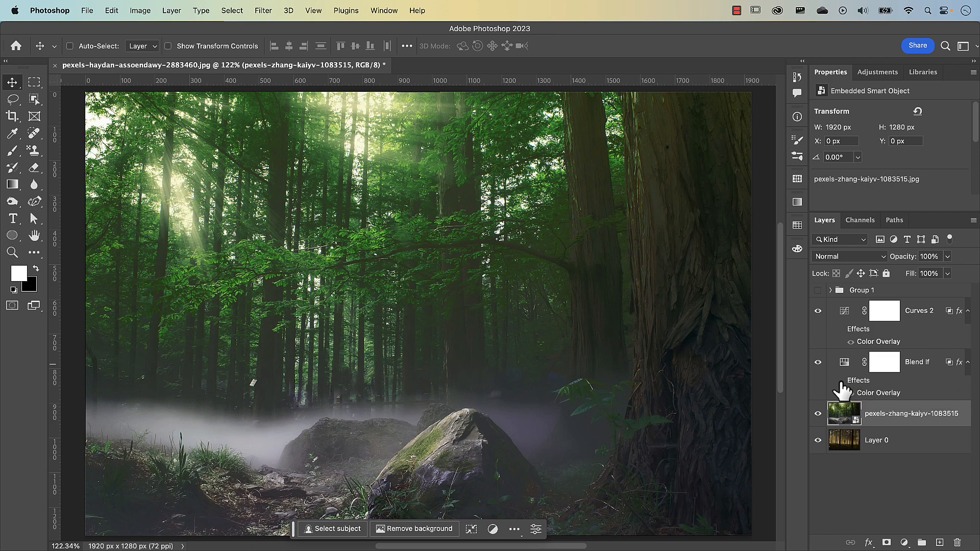
Step: Expand Group 1 and show its masked Curves 1 layer to check that adjustment on the placed photo
left_click(831, 290)
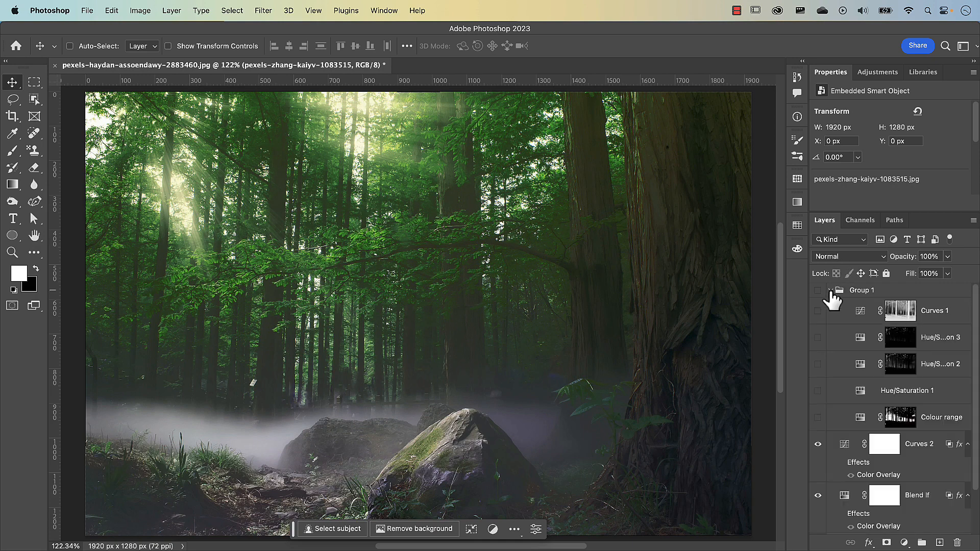
left_click(901, 322)
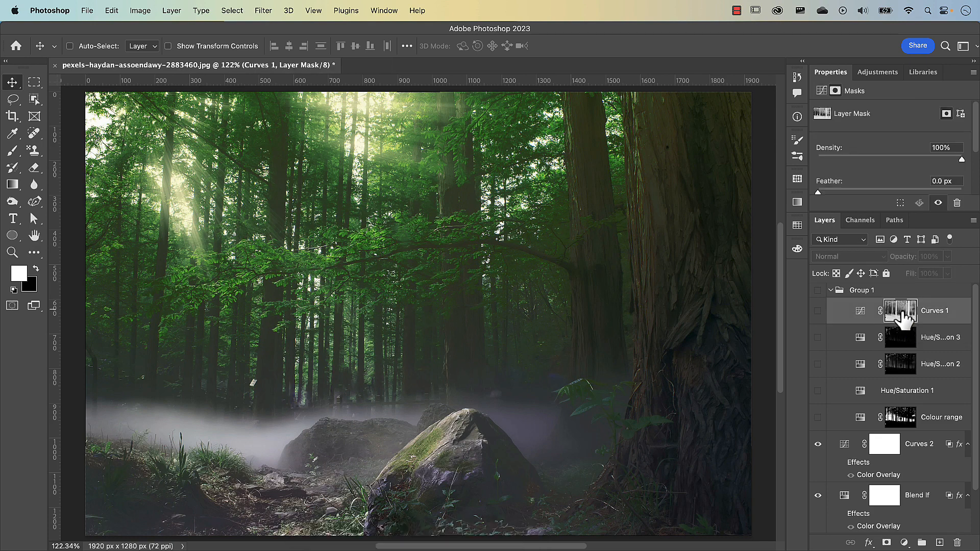
left_click(818, 312)
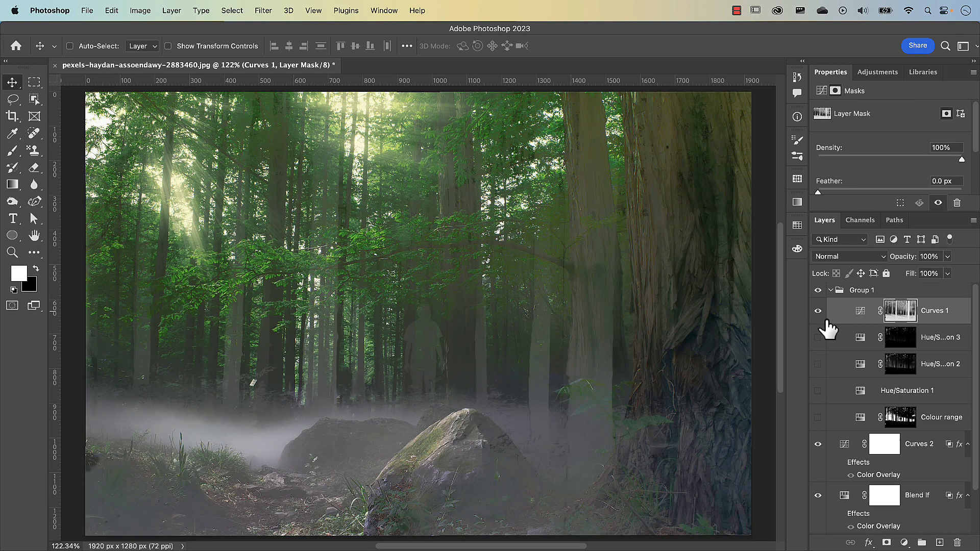
Step: Inspect the Curves 1 layer mask on its own, and return to the image with Curves 1 hidden and Group 1 collapsed
left_click(898, 316, "alt")
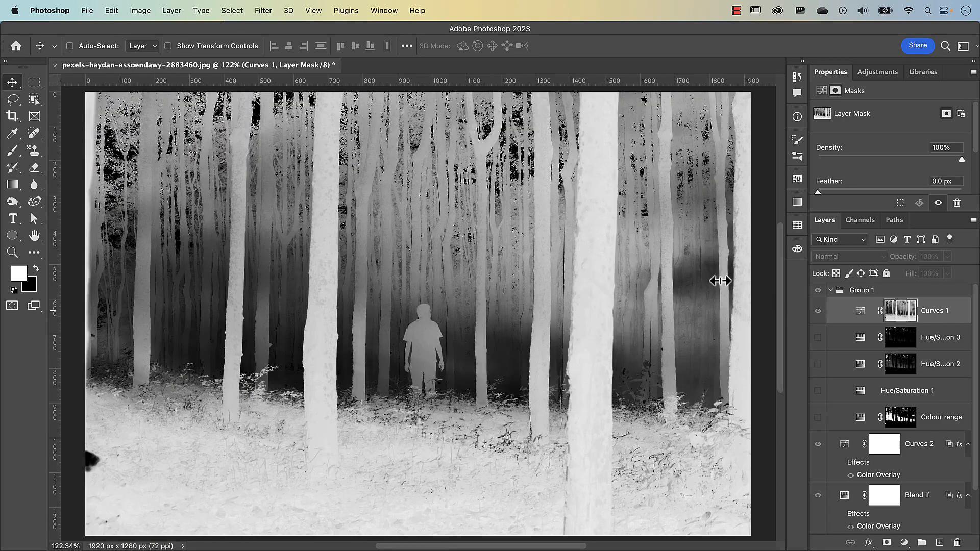
key("alt+backslash")
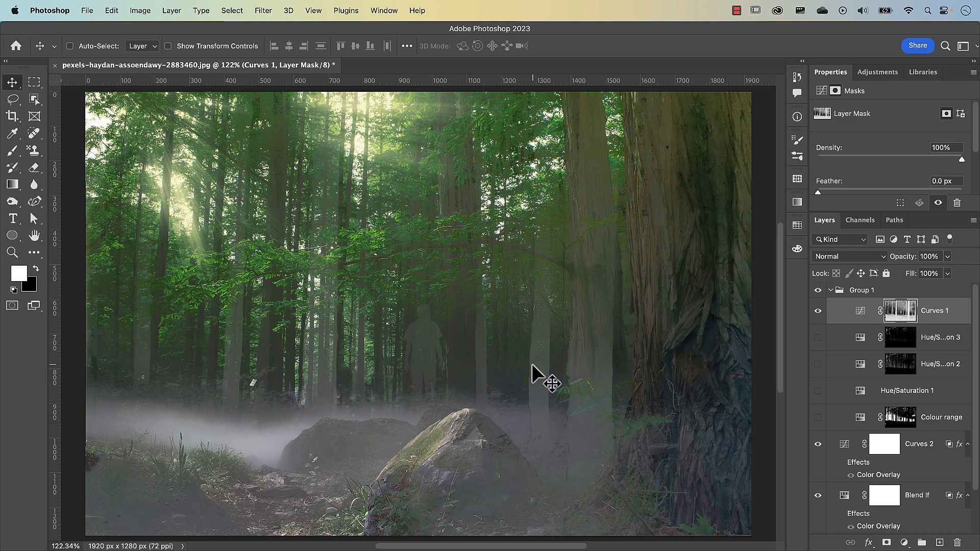
left_click(817, 310)
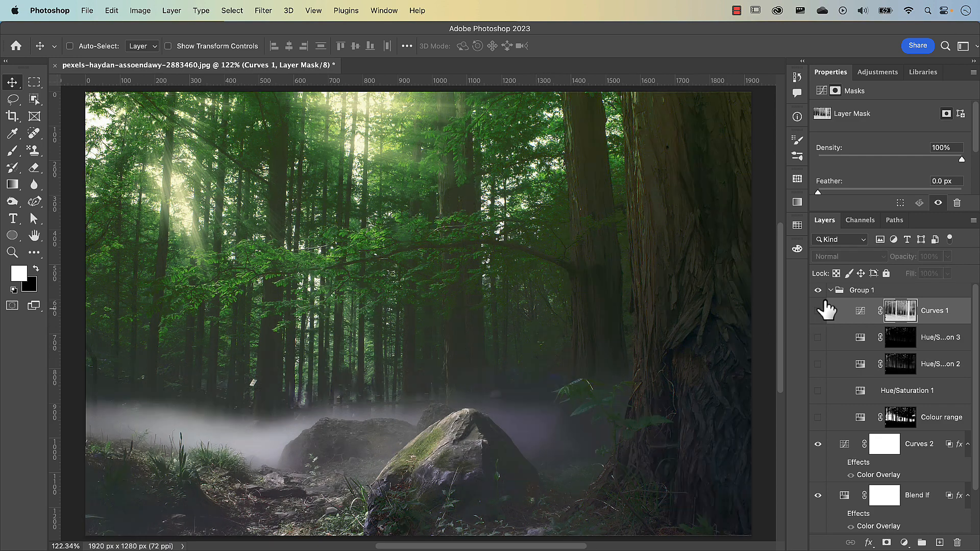
left_click(831, 291)
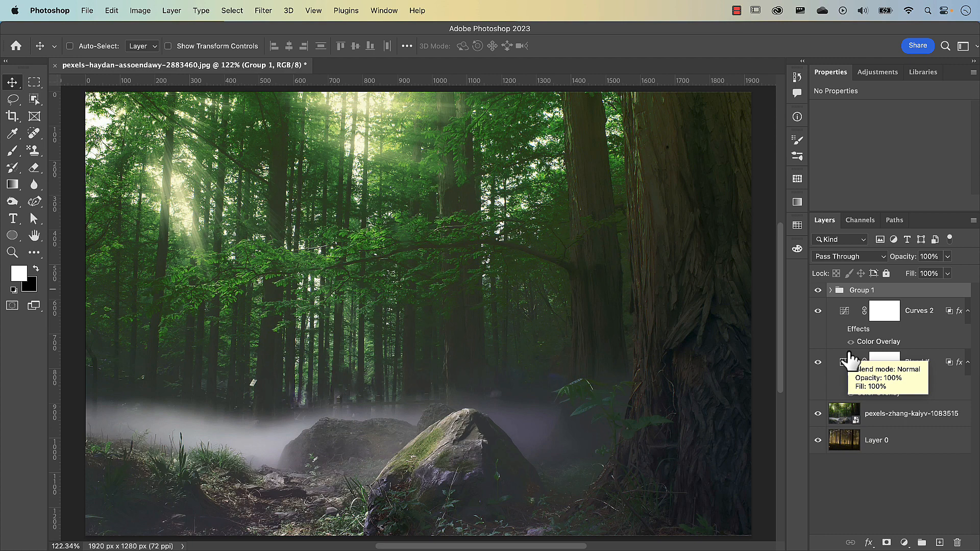
left_click(862, 489)
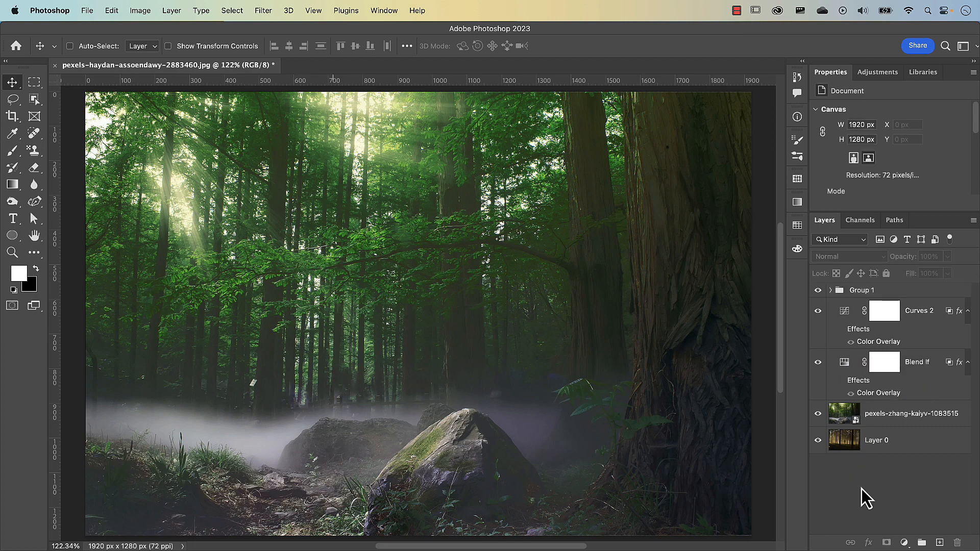